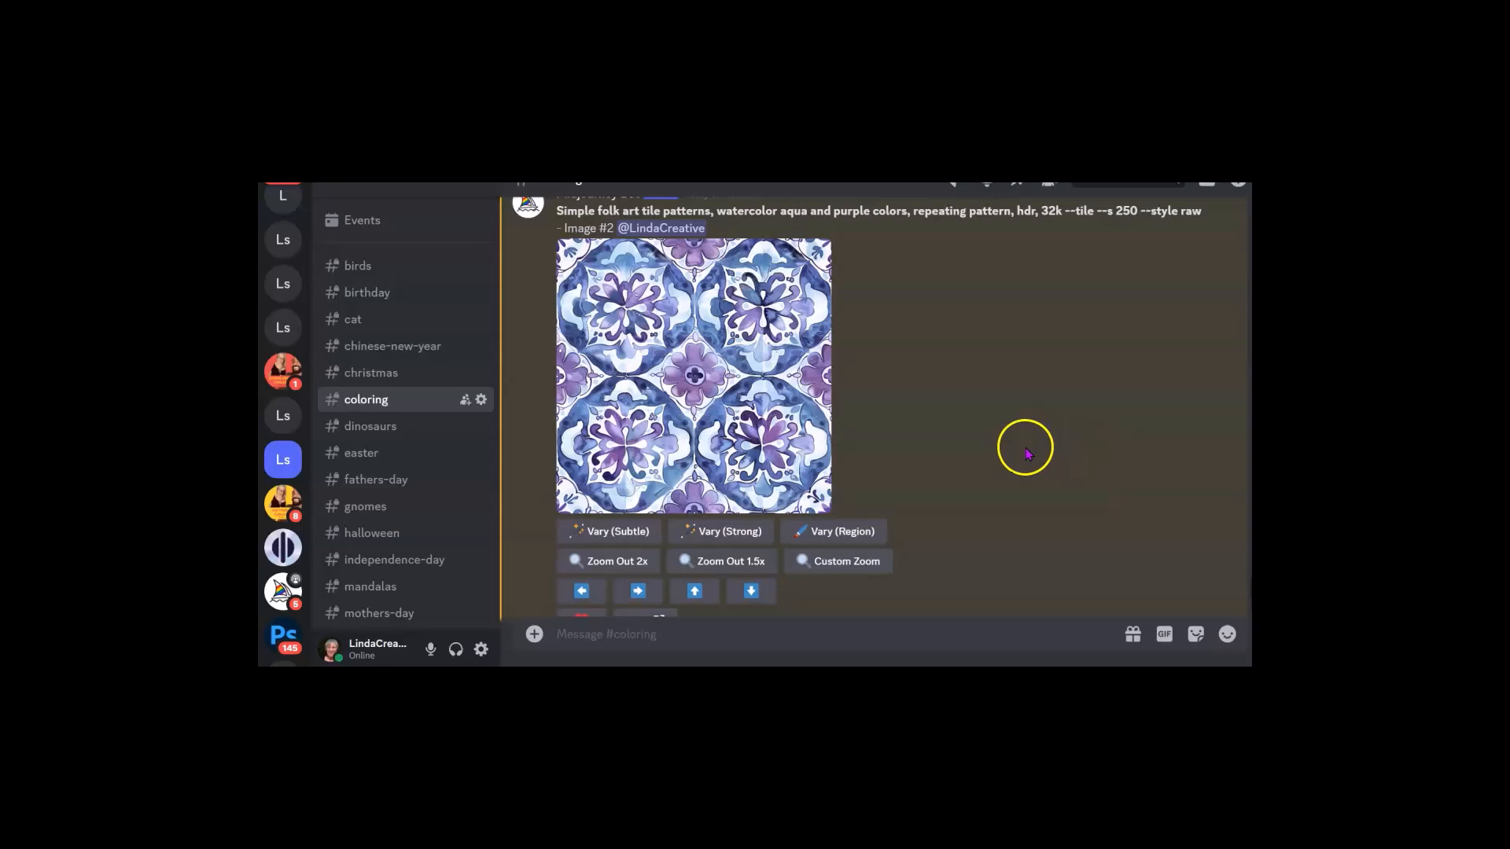
# - Examine the upscaled folk art tile patterns in watercolor aqua and purple in the coloring channel
pyautogui.scroll(-4, 973, 454)
pyautogui.scroll(-2, 973, 455)
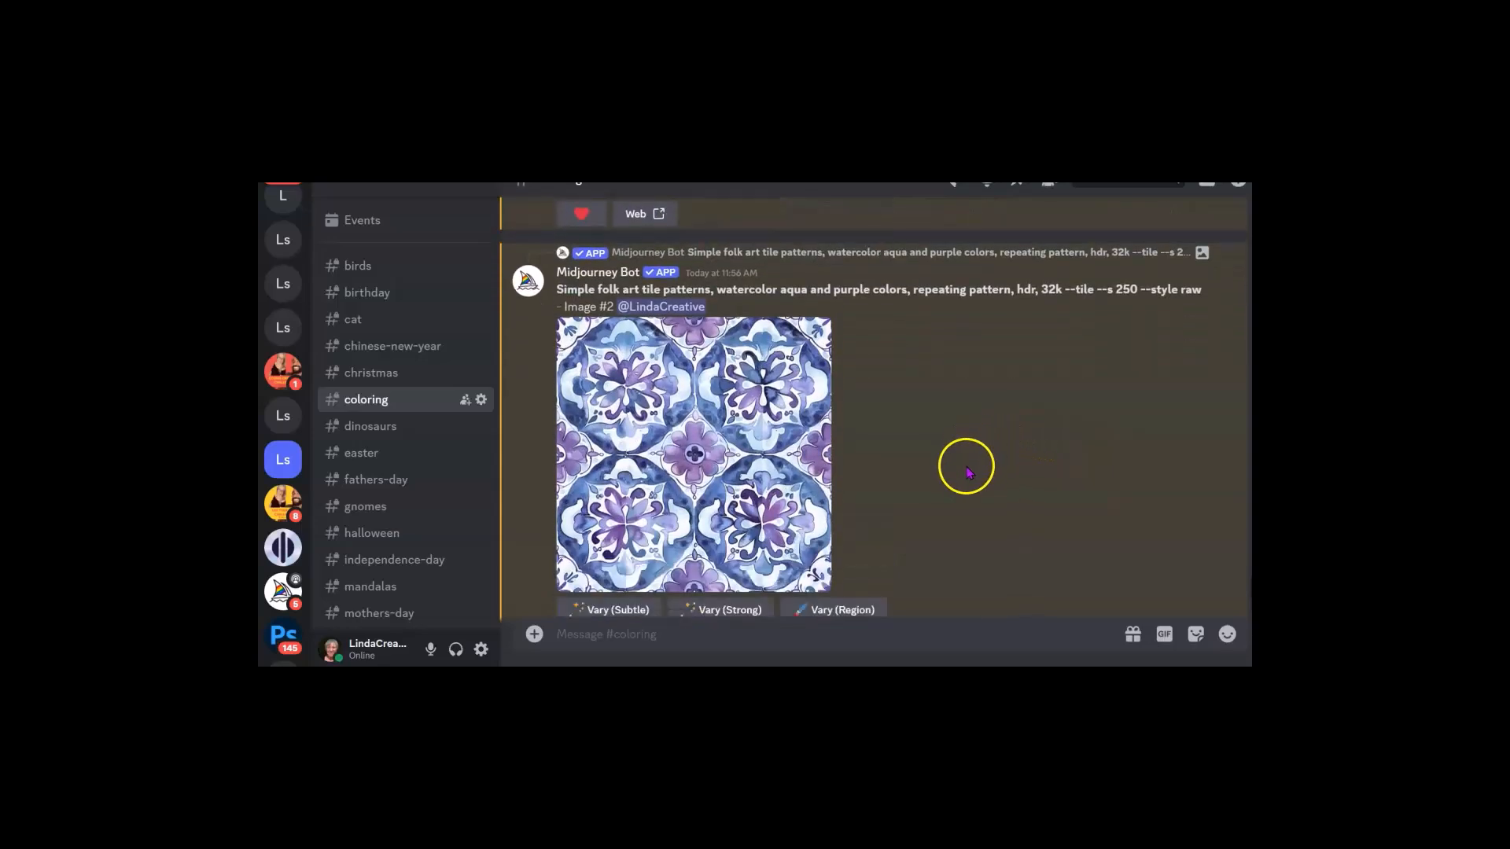
pyautogui.scroll(1, 966, 464)
pyautogui.scroll(-1, 972, 475)
pyautogui.scroll(1, 975, 447)
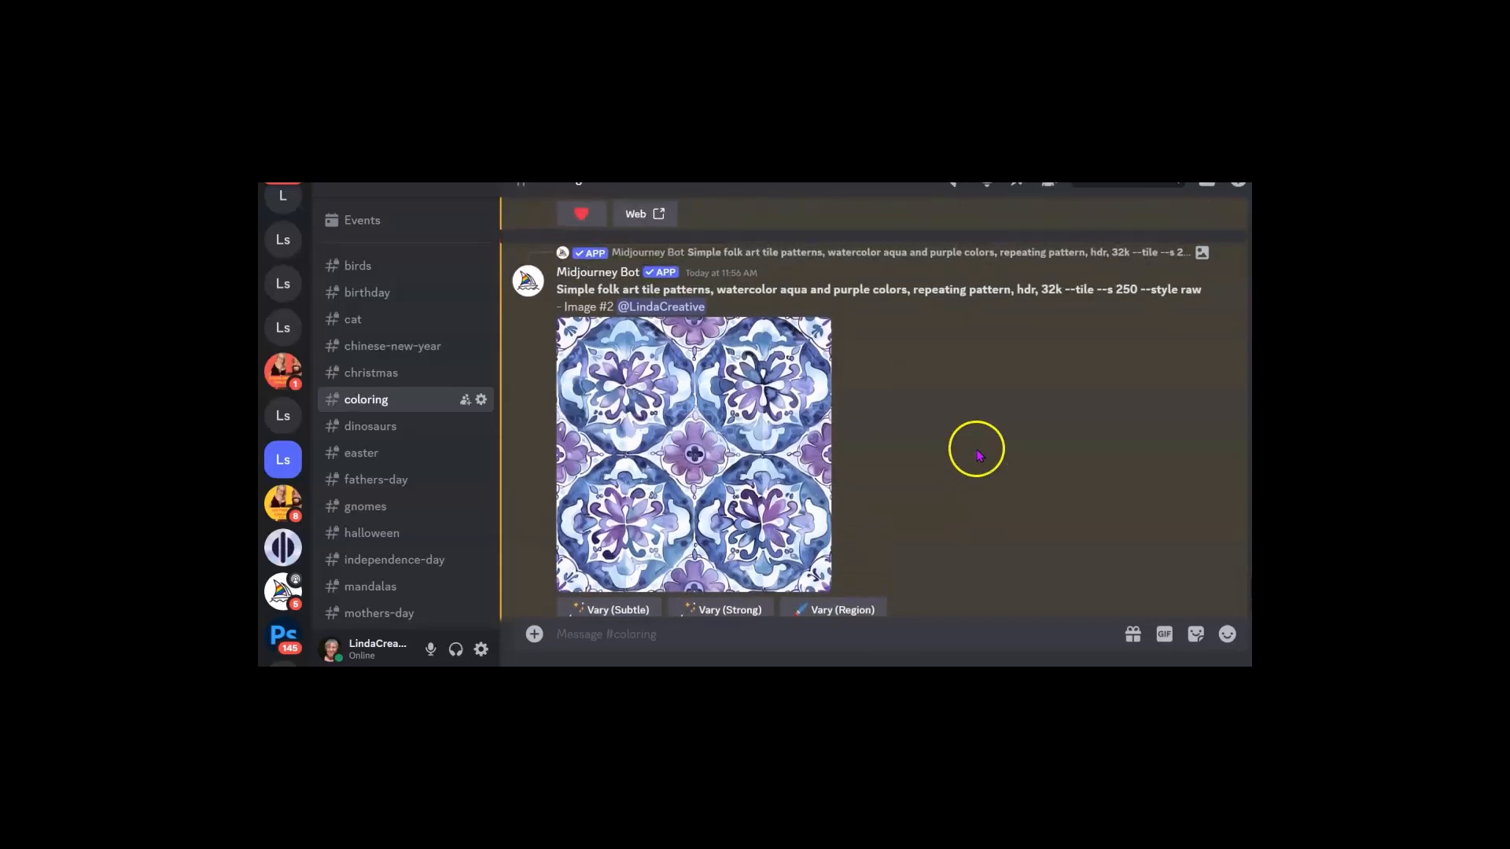
pyautogui.scroll(-1, 977, 476)
pyautogui.scroll(1, 976, 472)
pyautogui.click(963, 452)
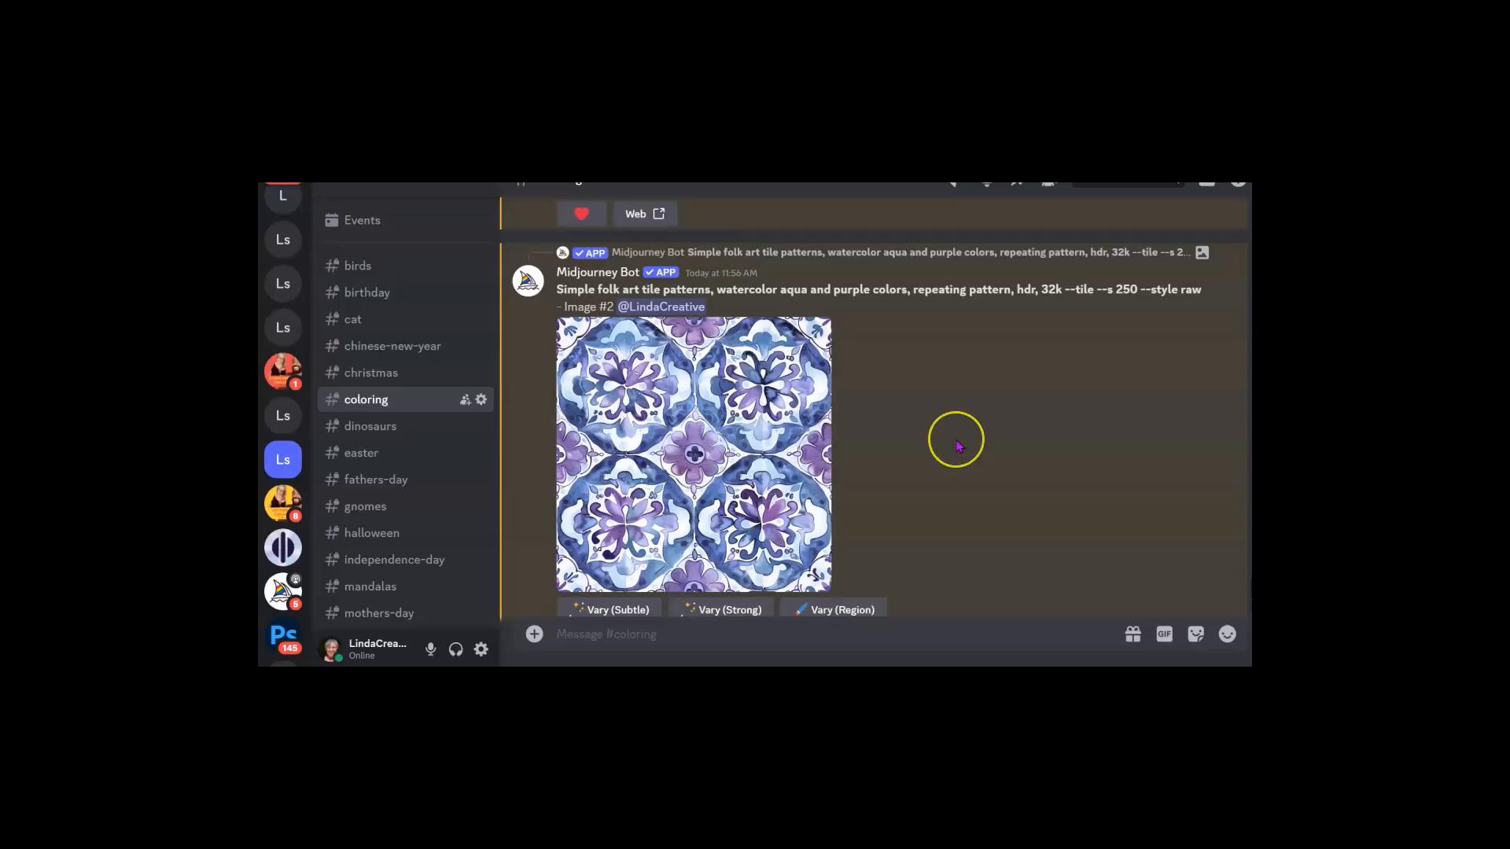
pyautogui.scroll(1, 965, 464)
pyautogui.scroll(-2, 966, 468)
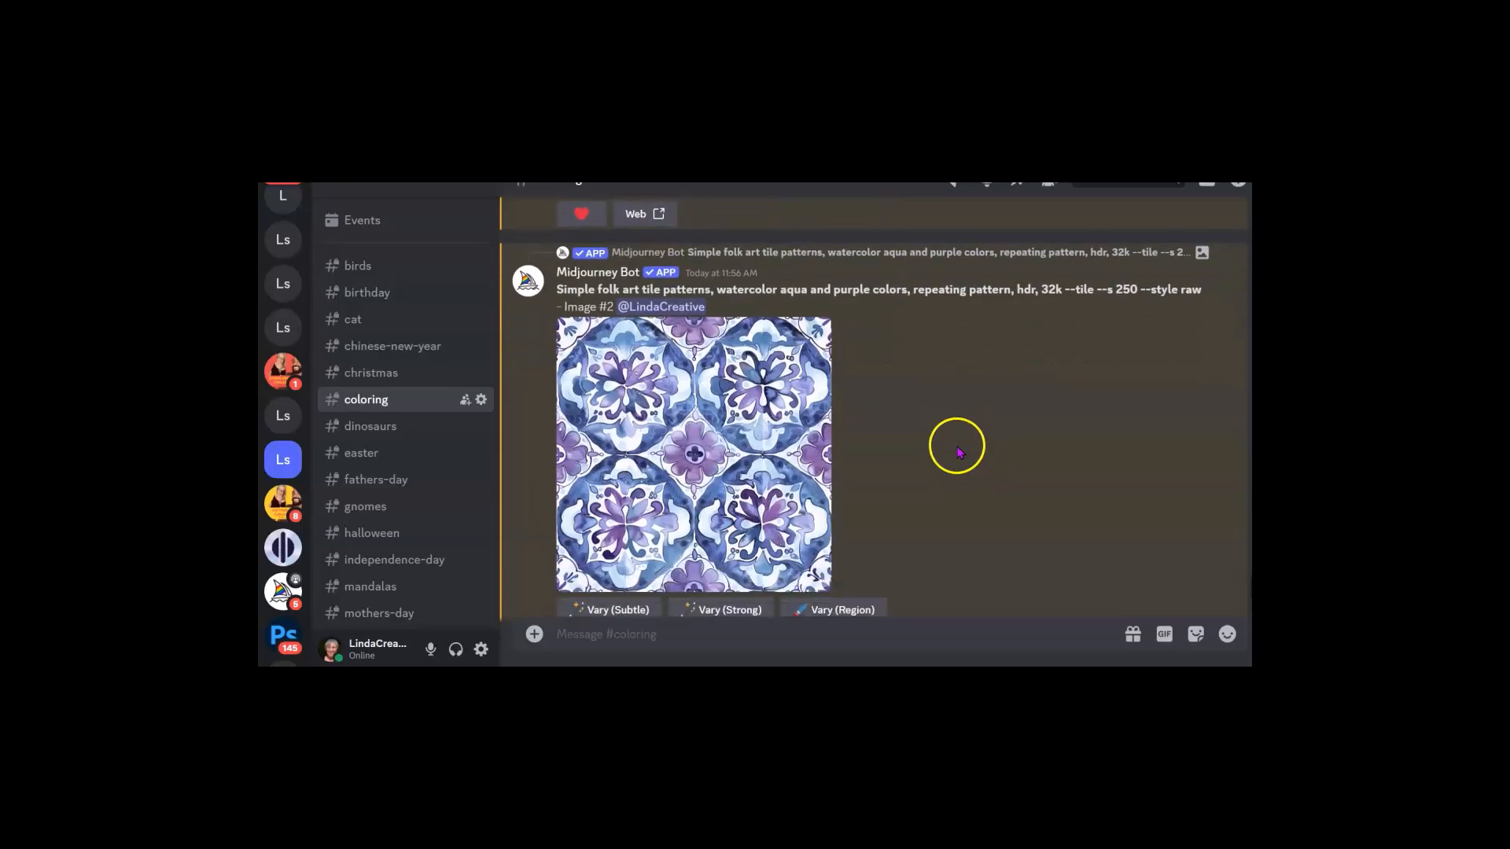
pyautogui.scroll(1, 955, 460)
pyautogui.scroll(-1, 949, 425)
pyautogui.scroll(1, 930, 433)
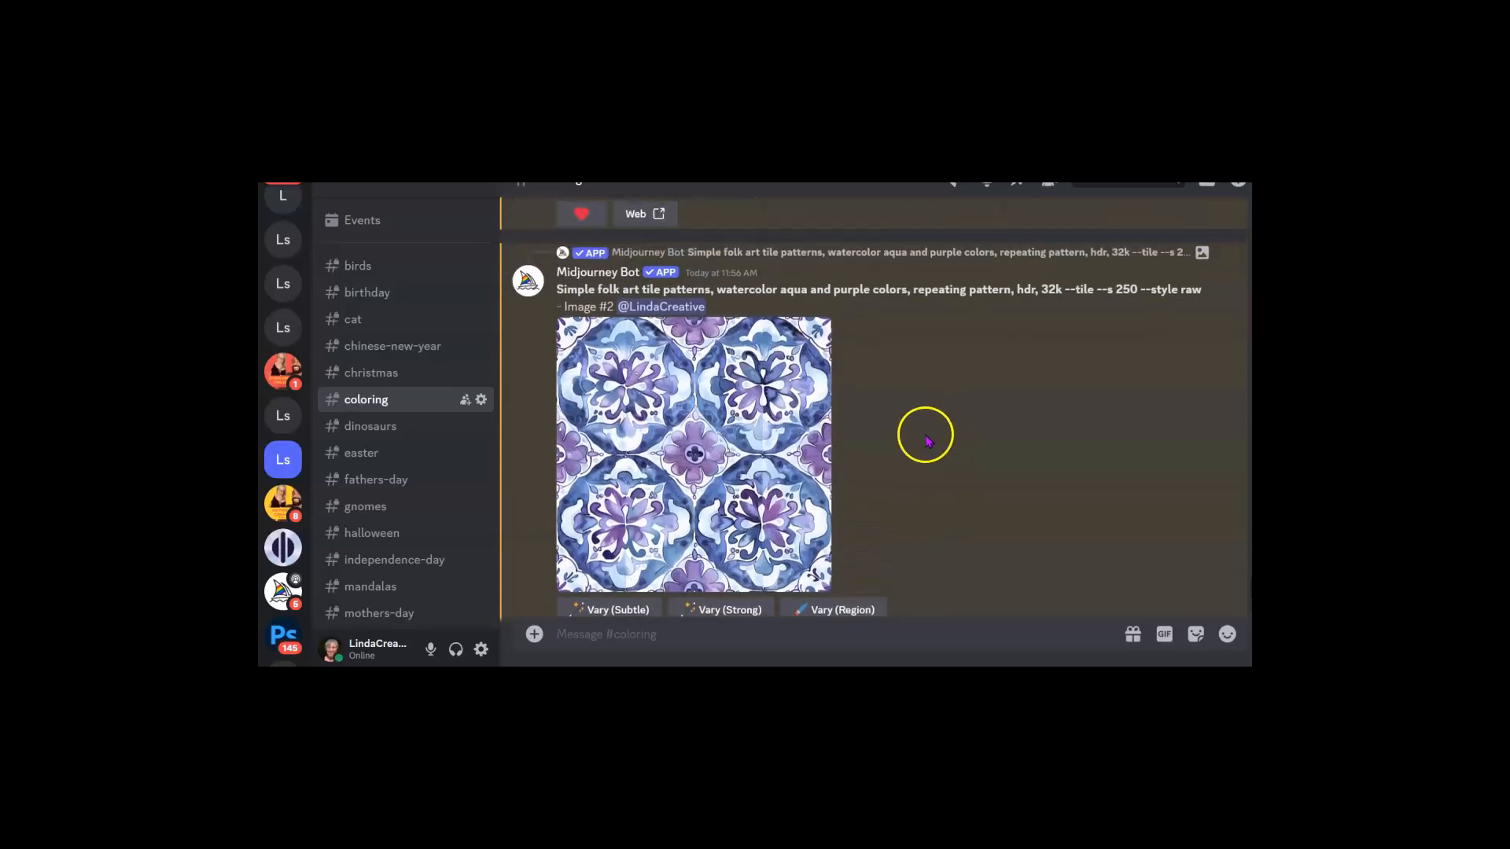
pyautogui.scroll(-7, 920, 428)
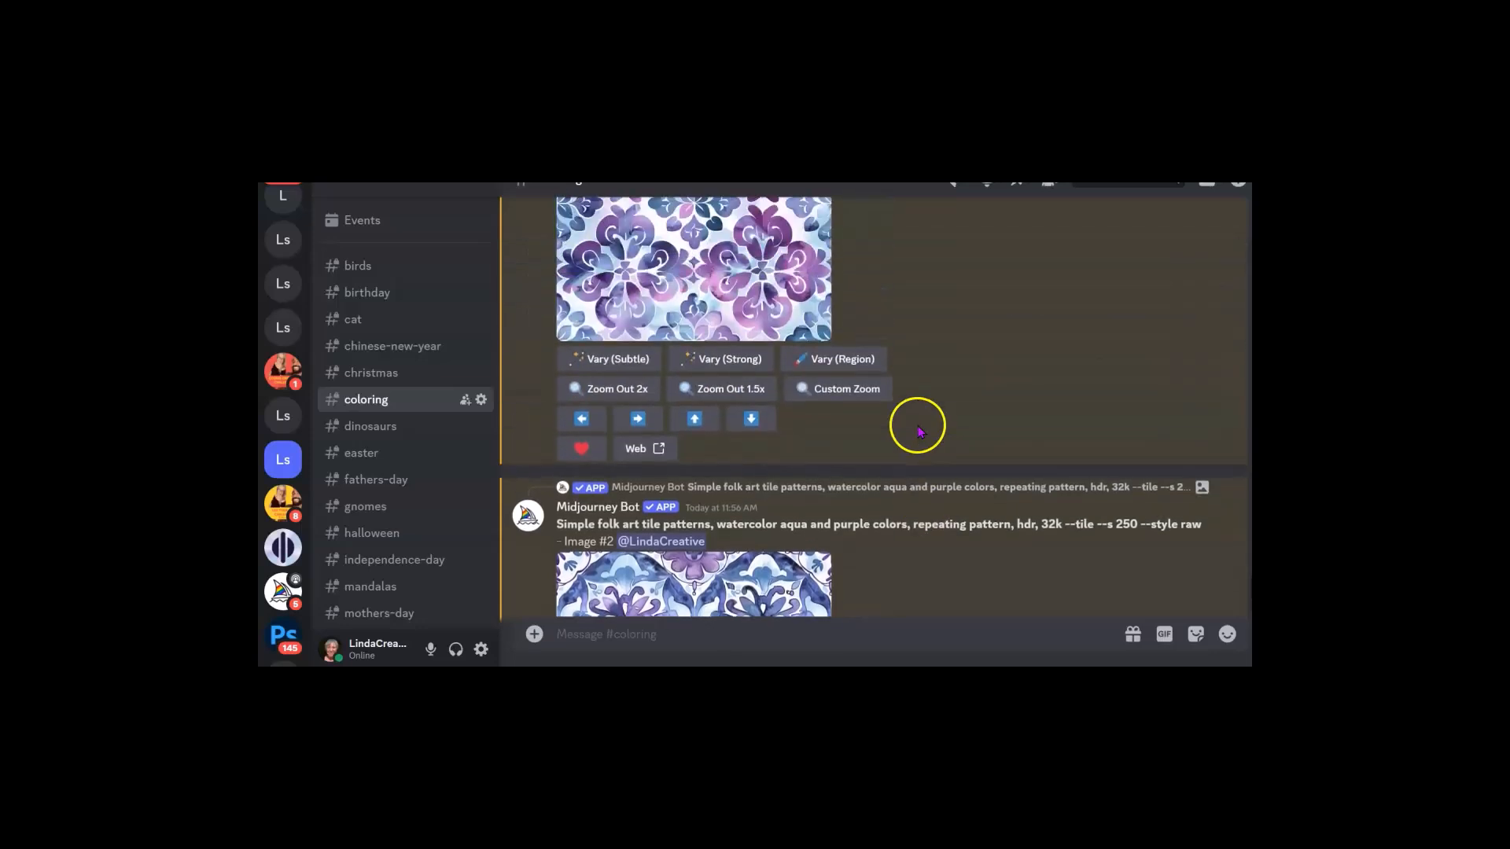
pyautogui.scroll(1, 914, 408)
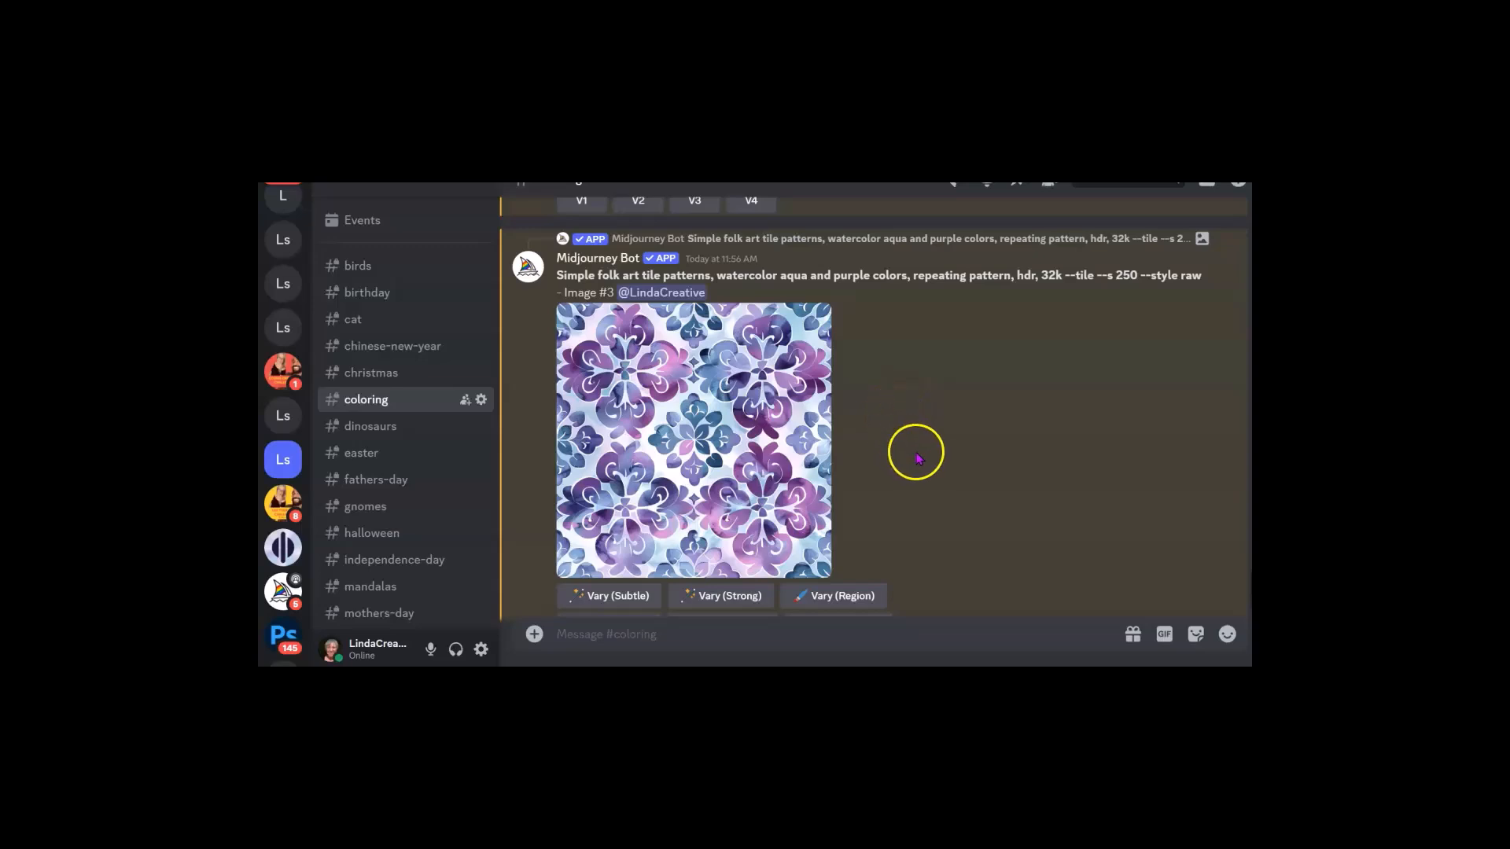
pyautogui.scroll(1, 917, 464)
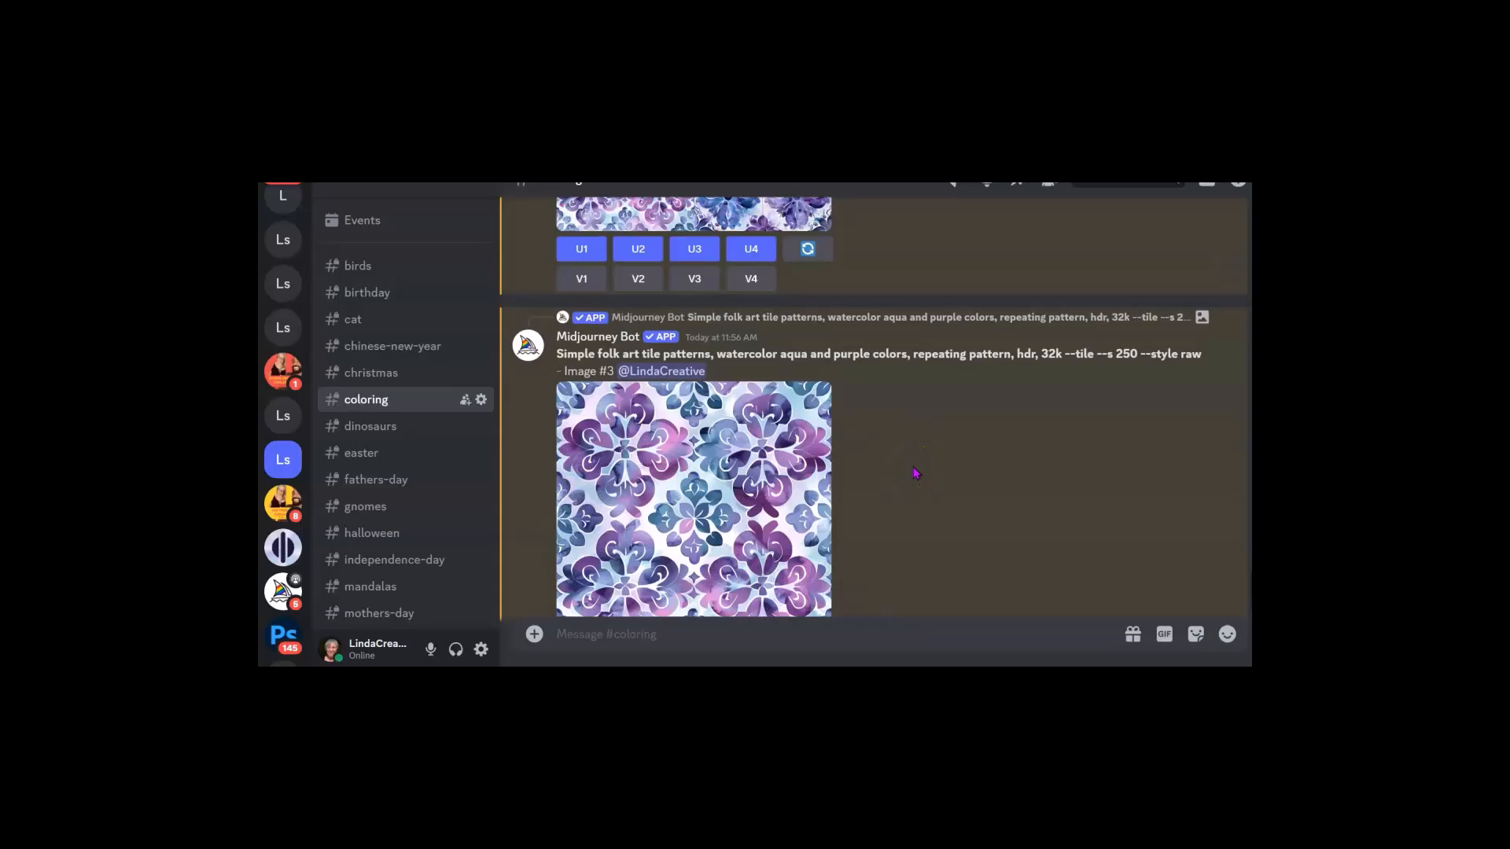
# - Review the earlier tile pattern generations, going back to the Scandinavian folk tile image #4
pyautogui.scroll(6, 920, 417)
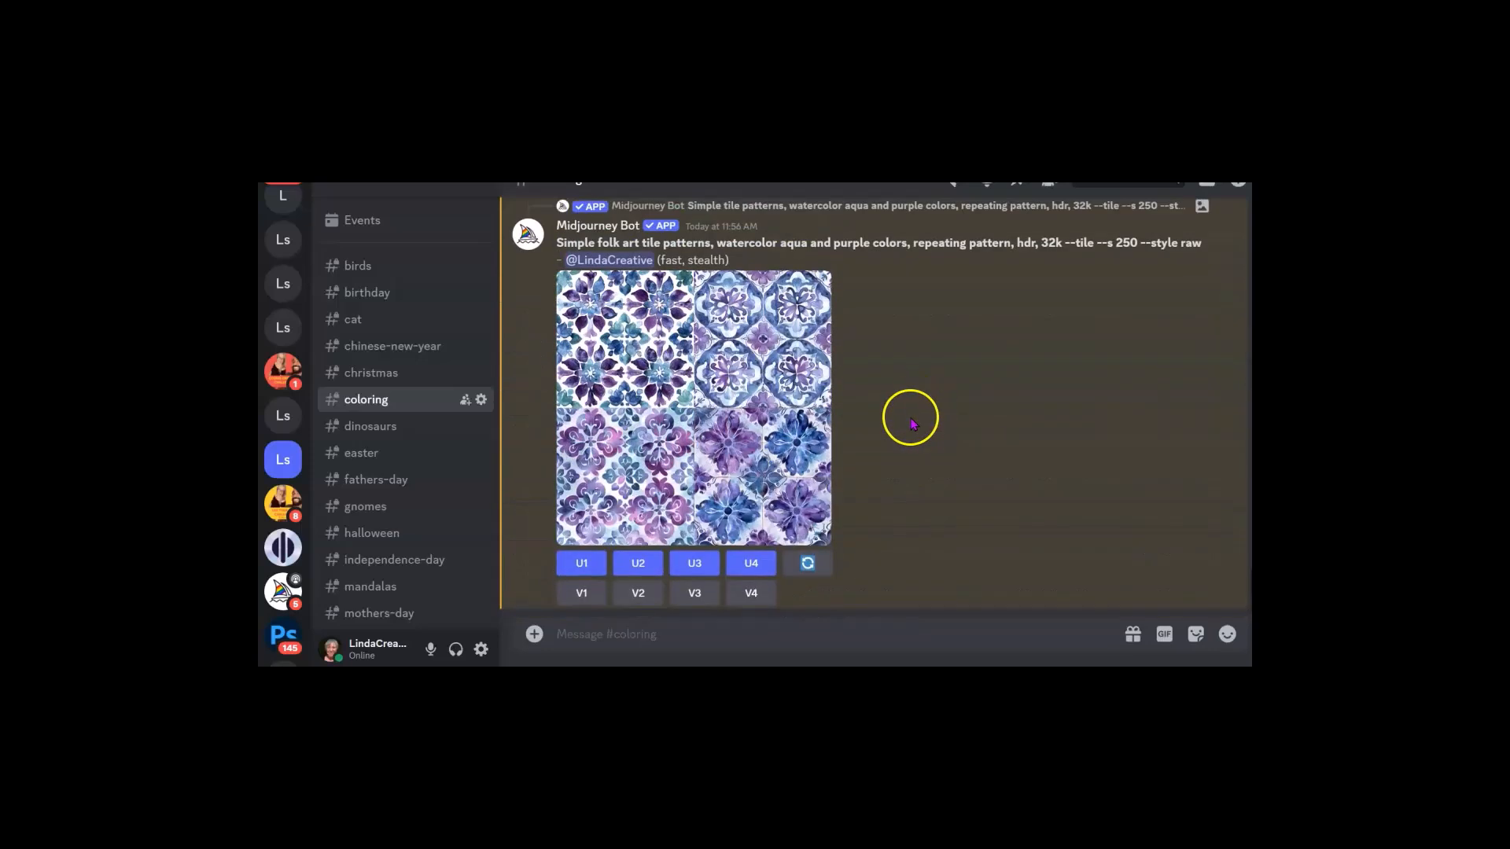
pyautogui.scroll(8, 903, 406)
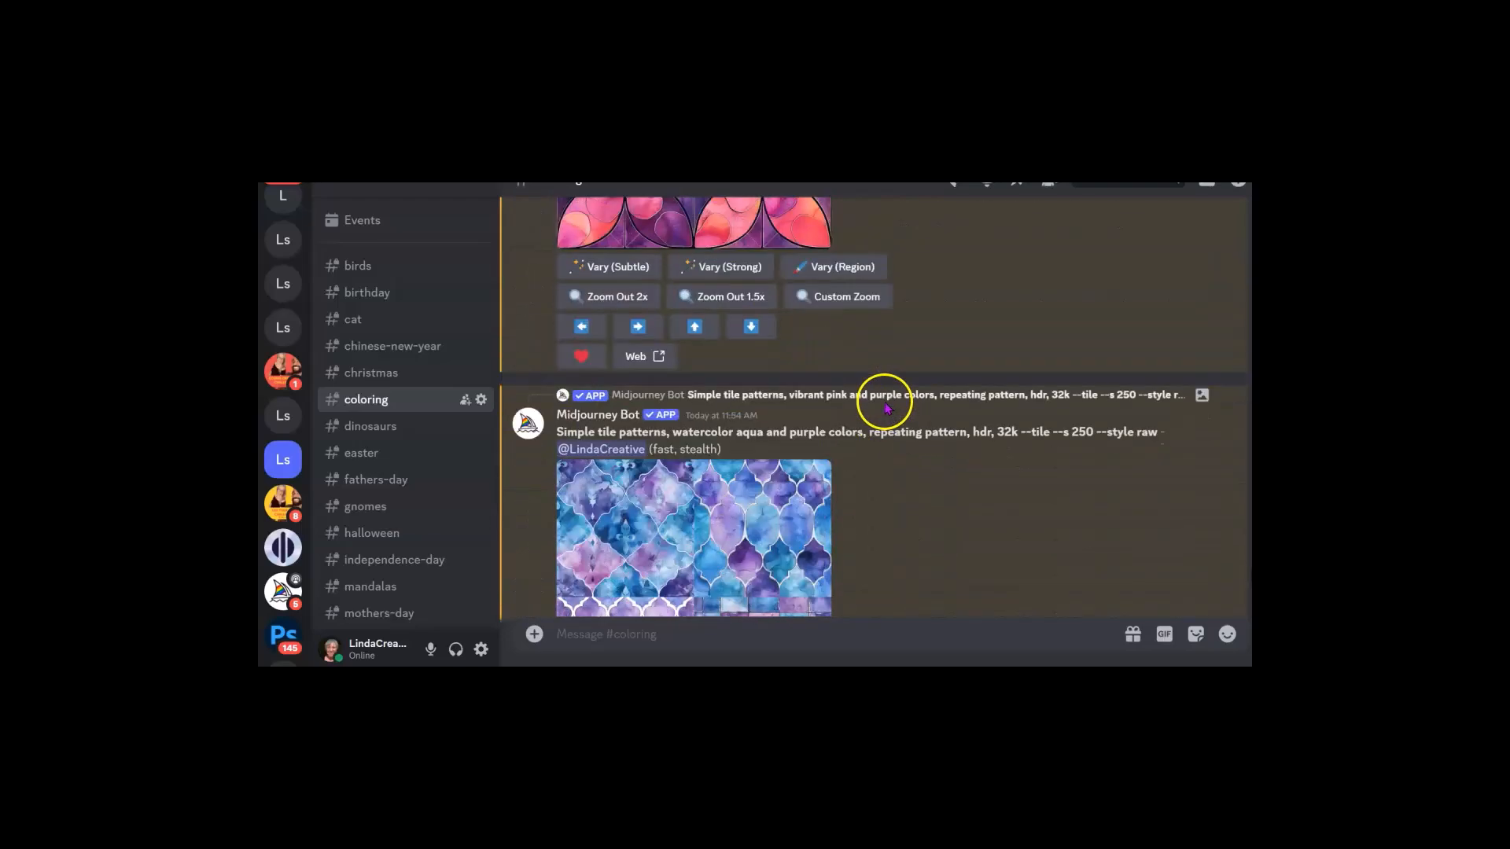
pyautogui.scroll(8, 882, 404)
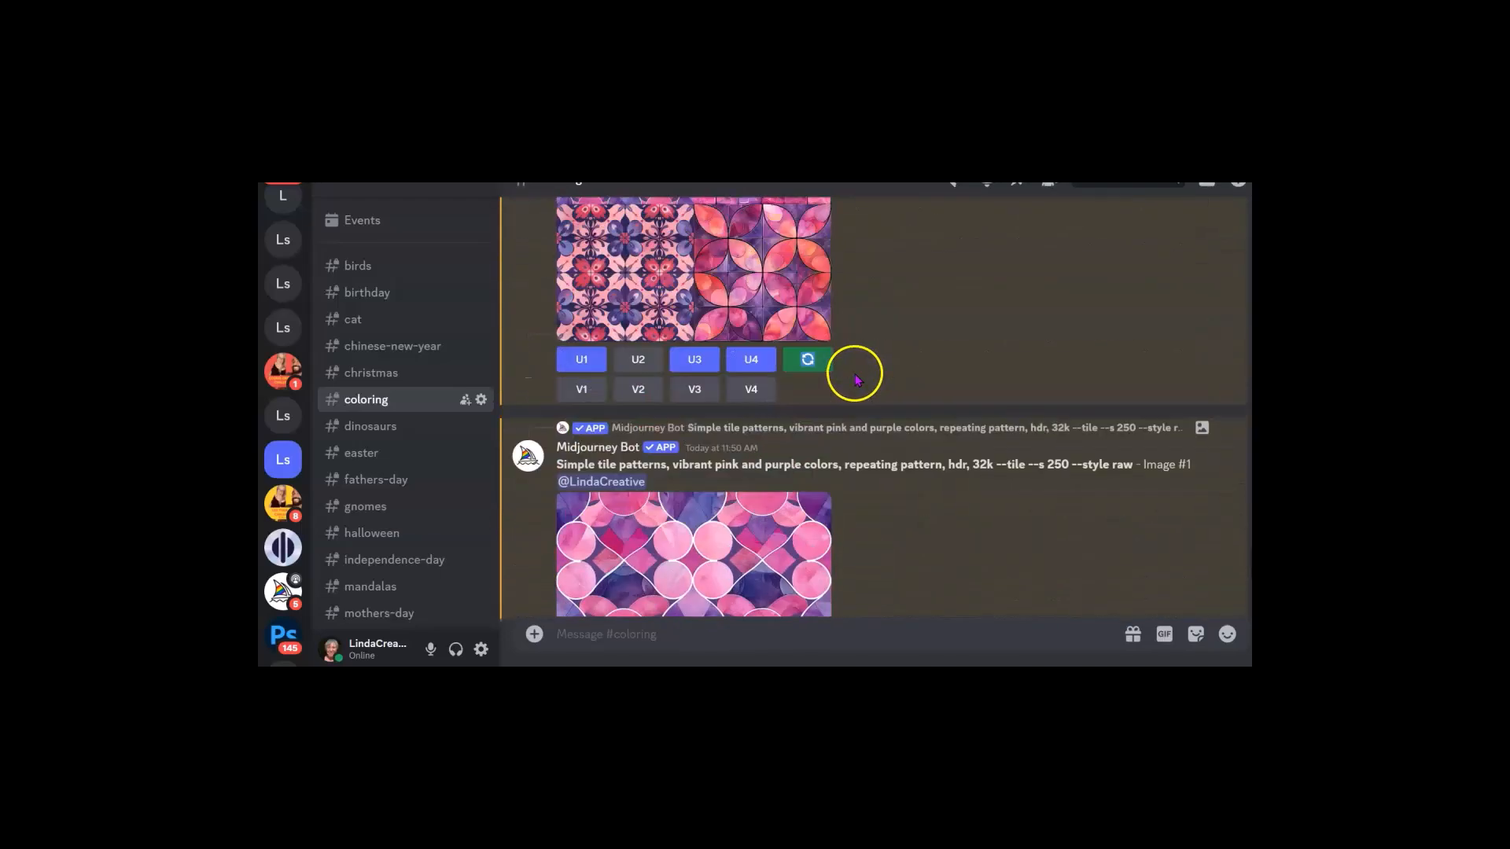
pyautogui.scroll(8, 856, 379)
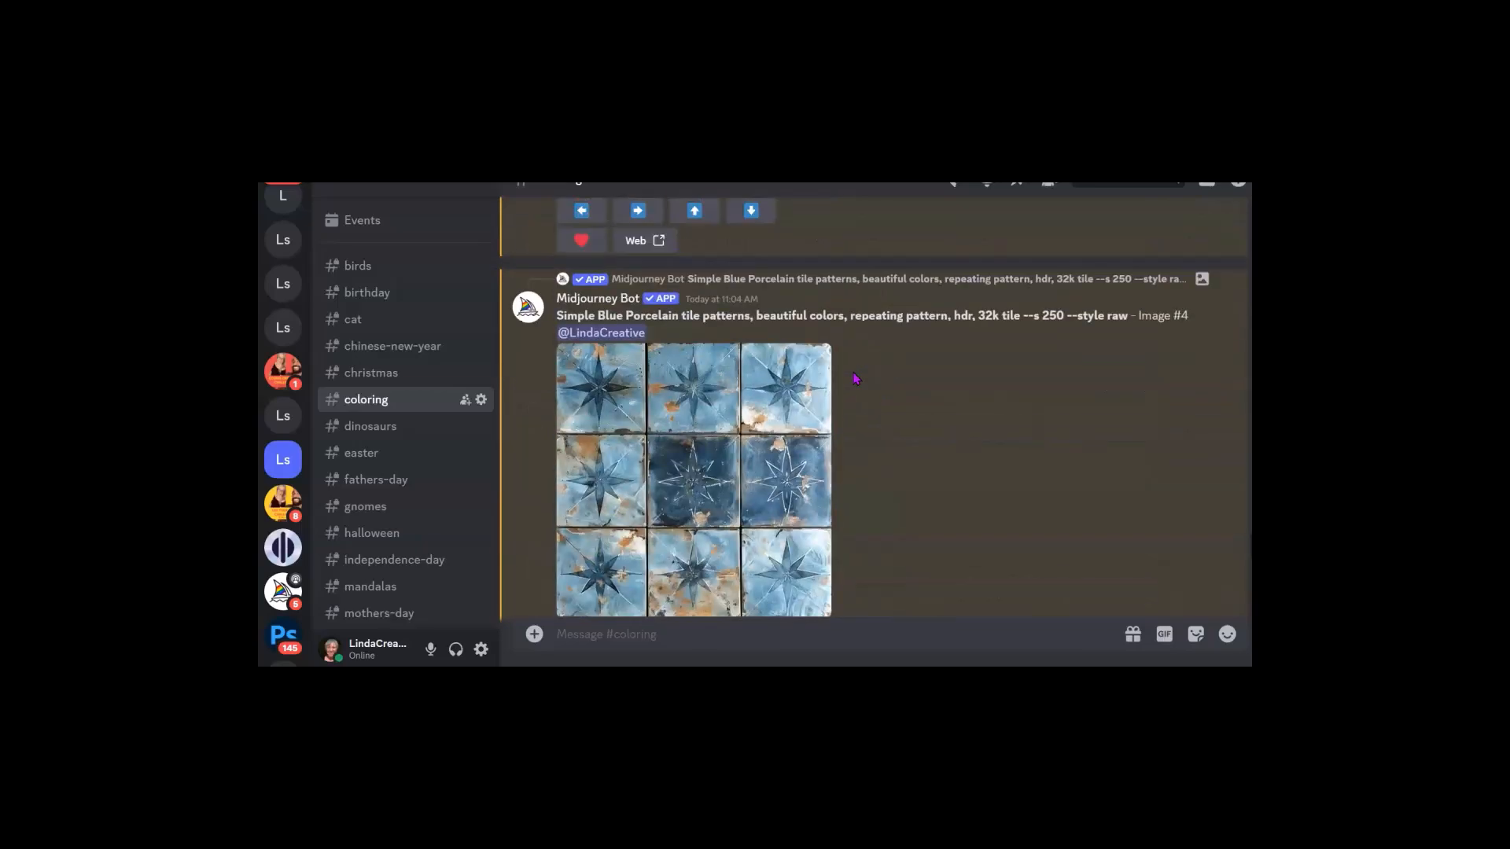
pyautogui.scroll(8, 857, 389)
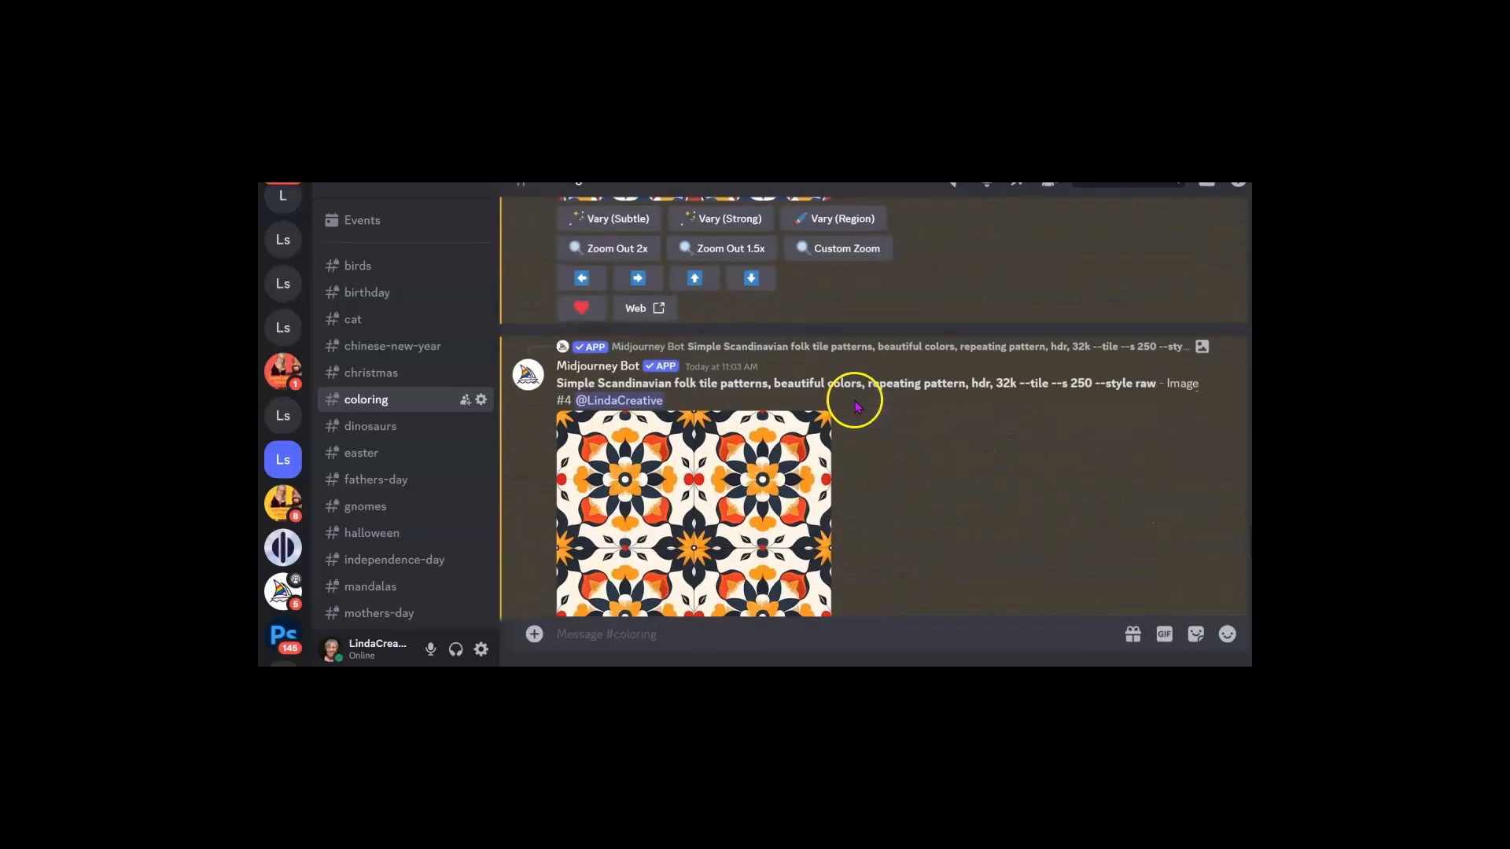
pyautogui.scroll(-3, 851, 424)
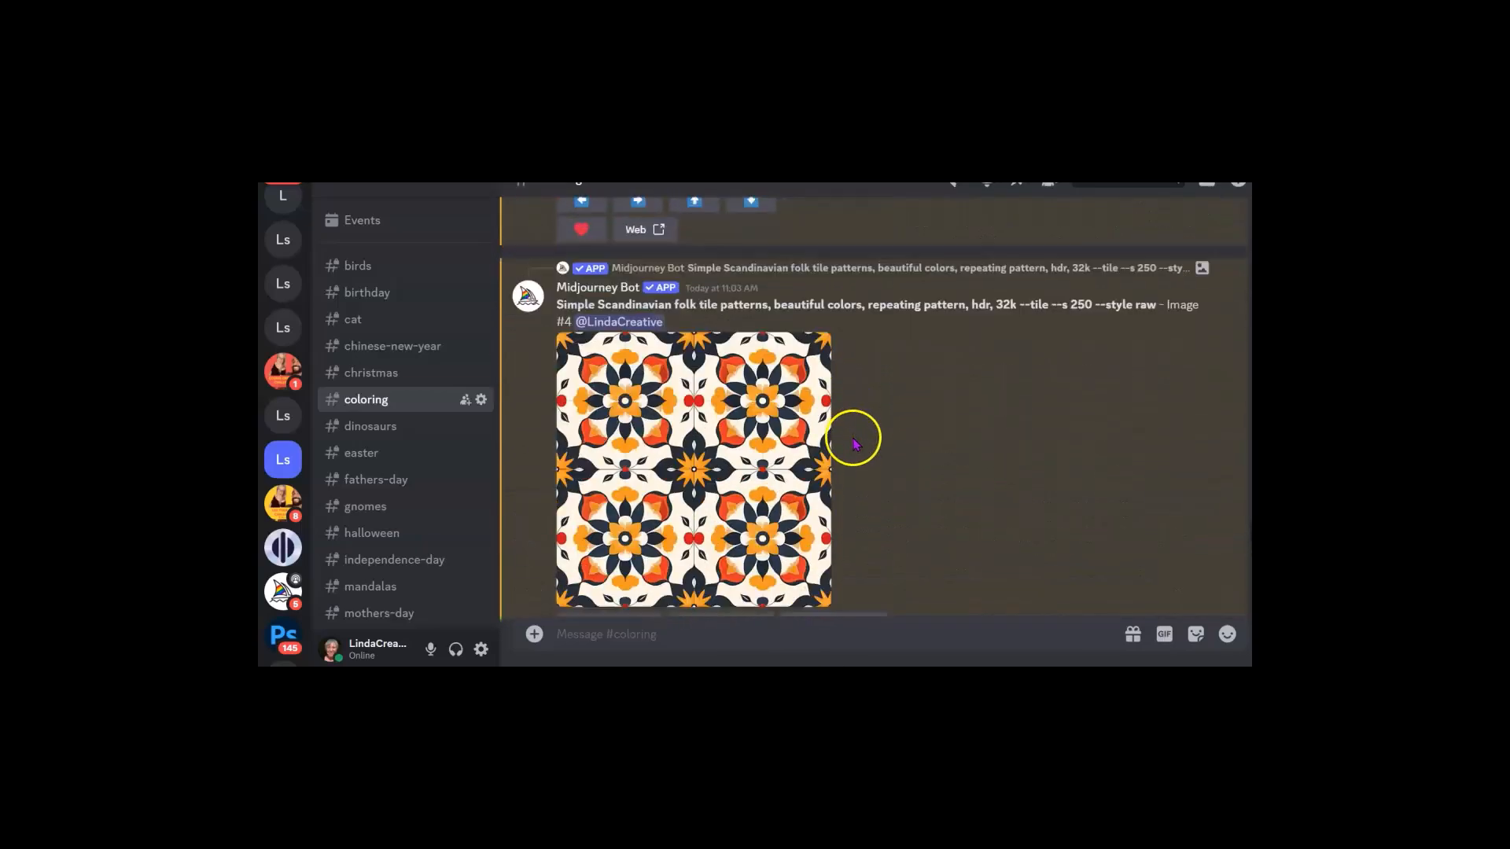
pyautogui.scroll(-2, 756, 460)
pyautogui.scroll(2, 758, 452)
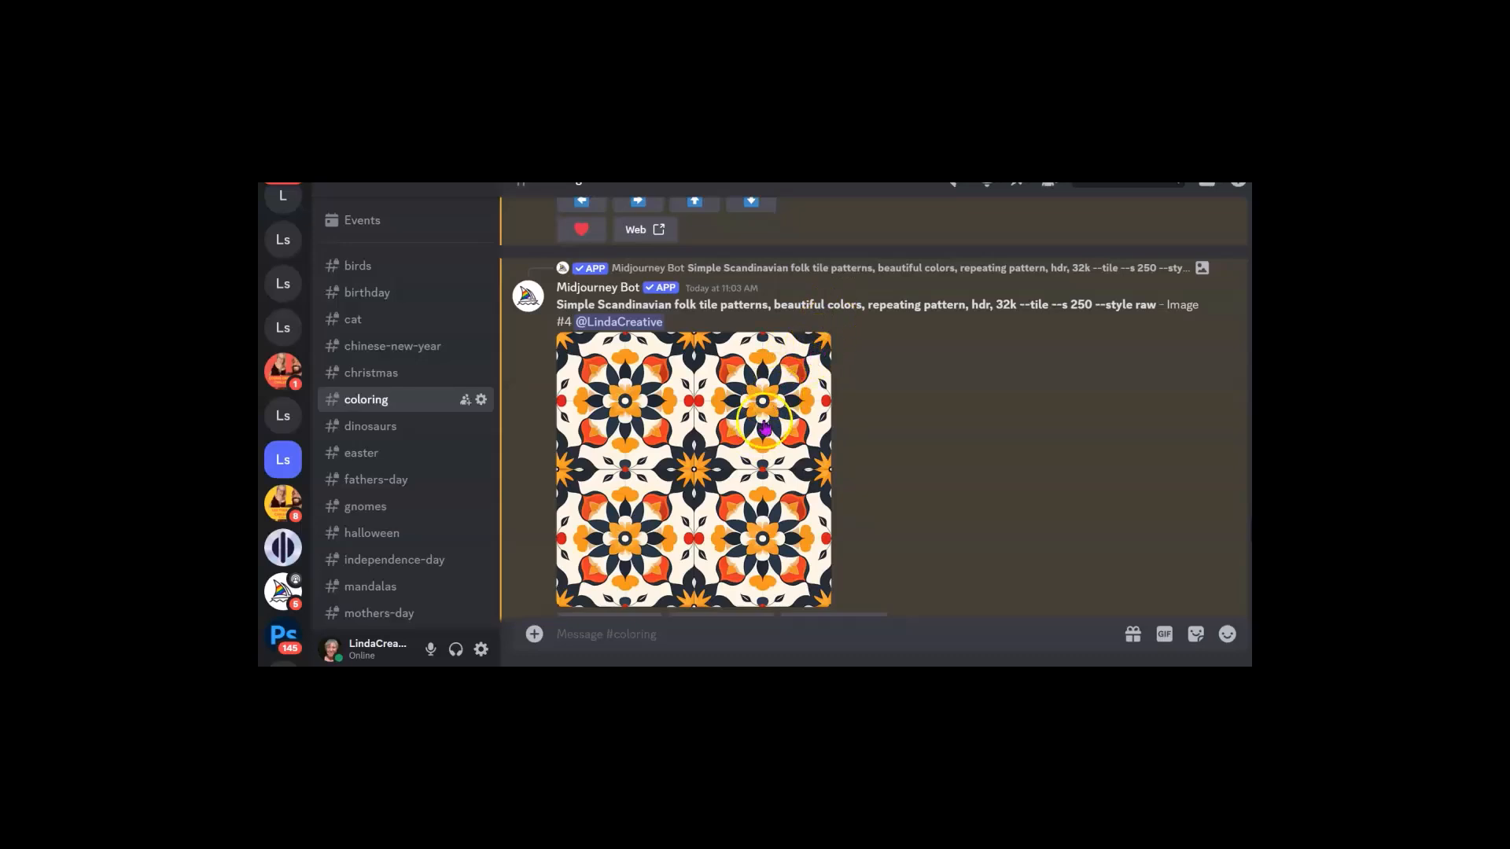
pyautogui.scroll(-3, 765, 431)
pyautogui.scroll(3, 765, 440)
# - Rerun the Scandinavian folk tile grid with "beautiful colors" in its prompt replaced by "vintage pastel colors"
pyautogui.scroll(12, 765, 460)
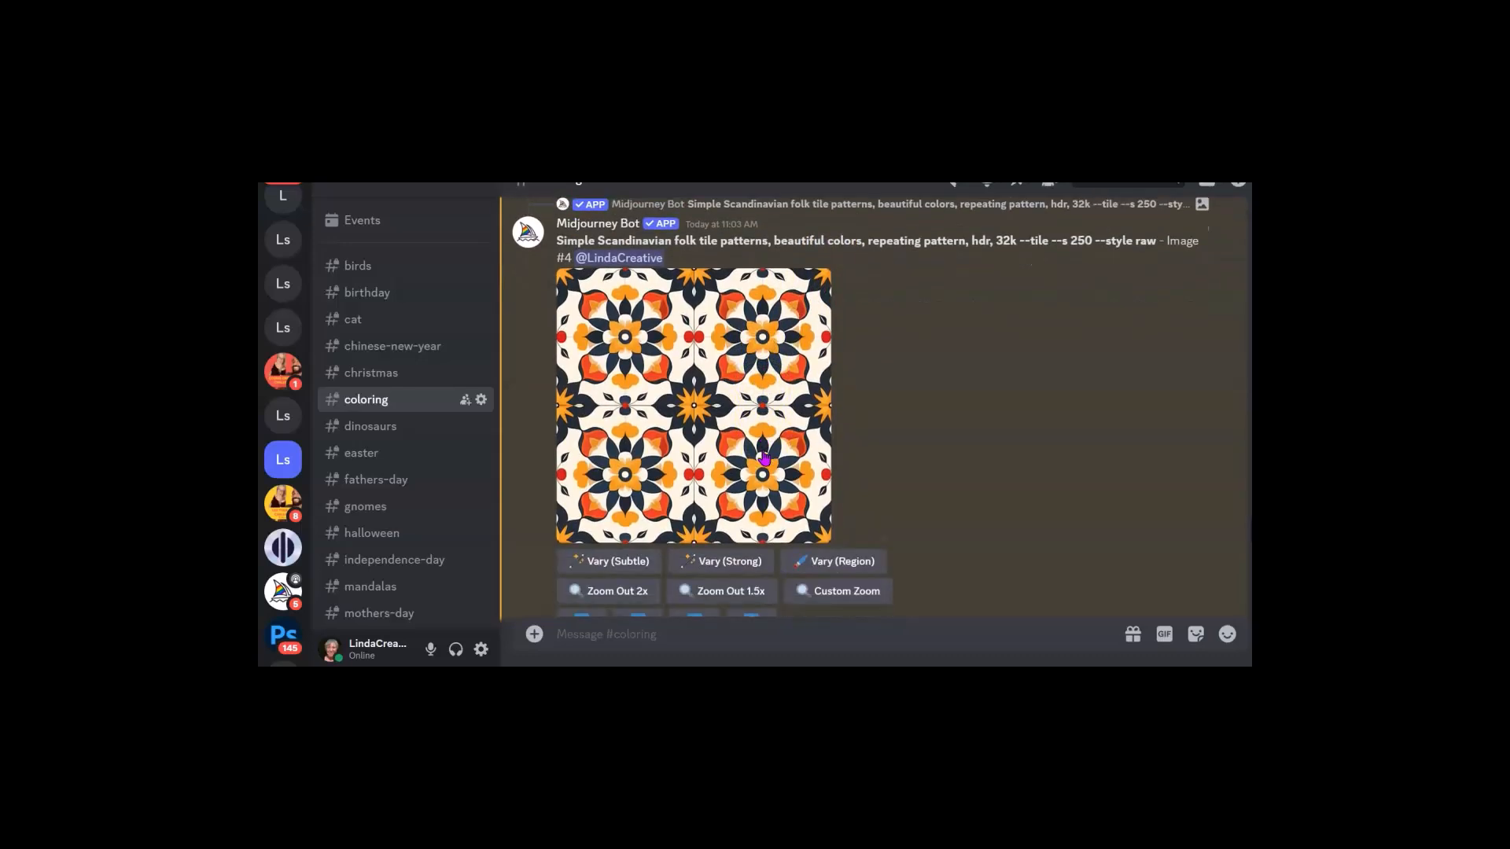
pyautogui.click(821, 488)
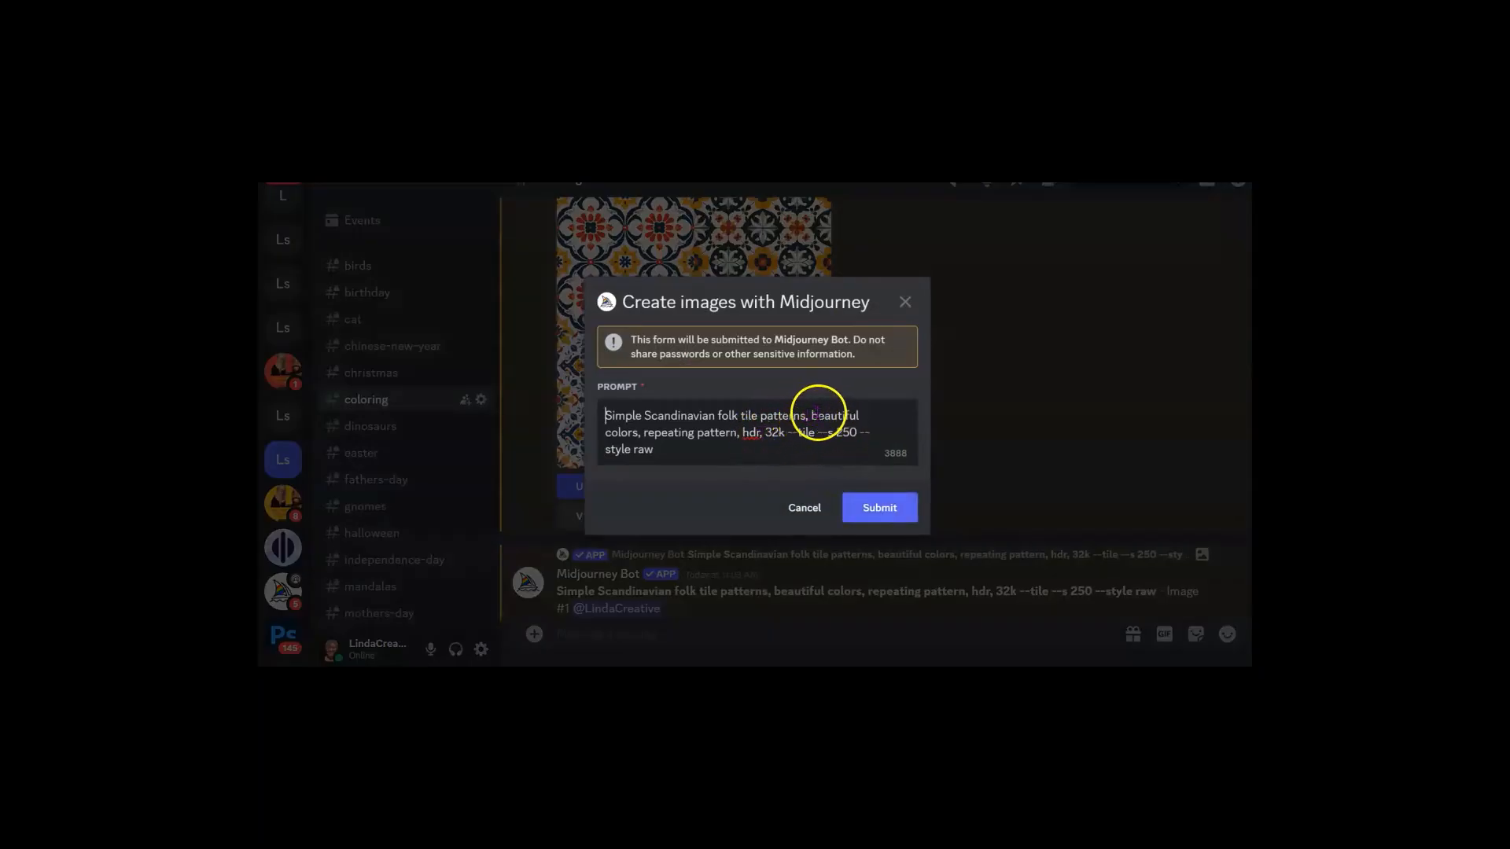
pyautogui.moveTo(811, 415); pyautogui.dragTo(637, 440)
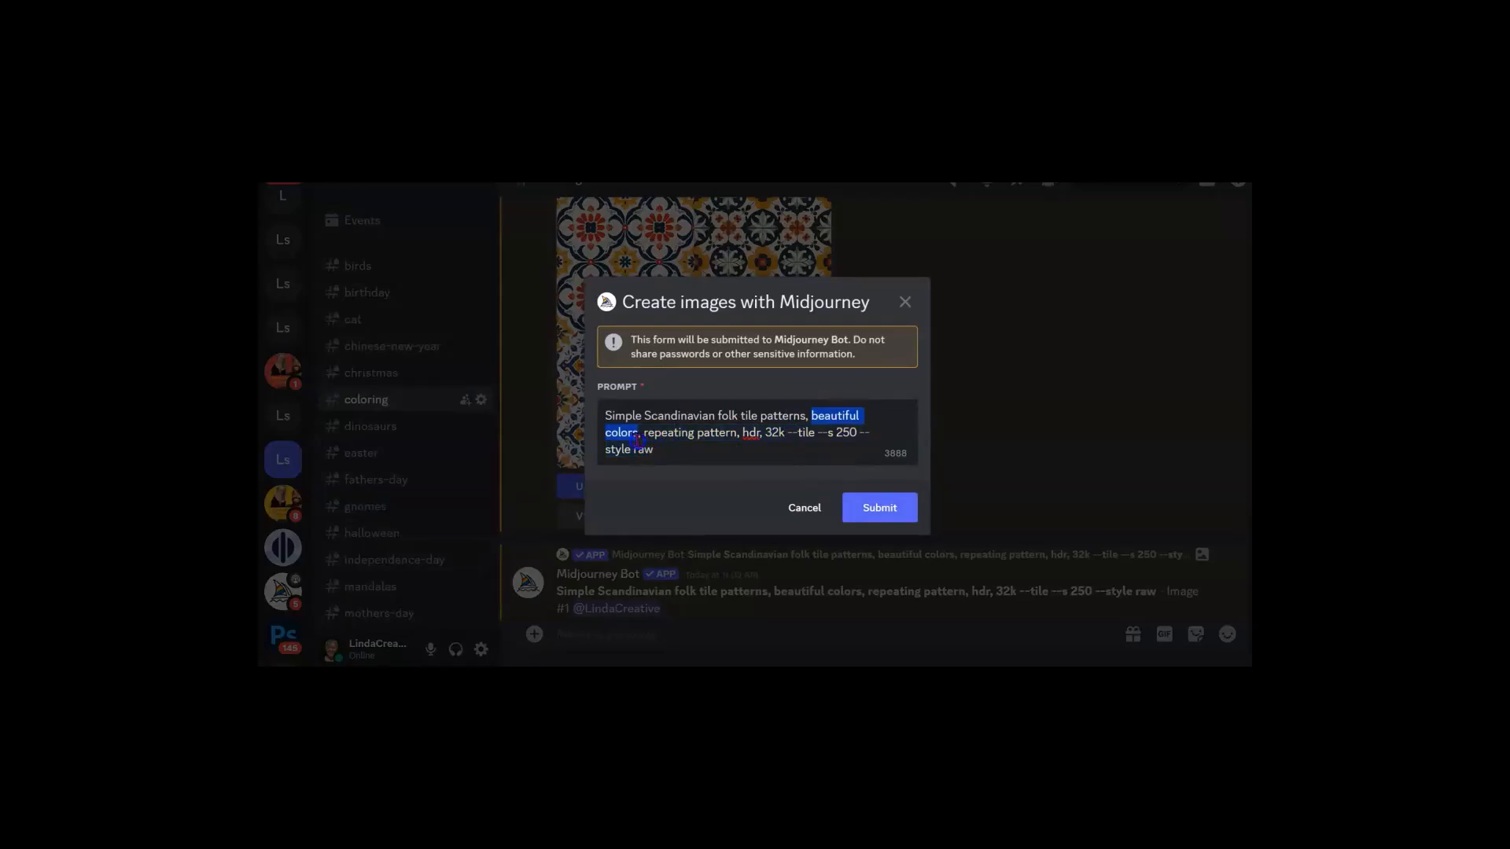
pyautogui.write('vintage pastel colors')
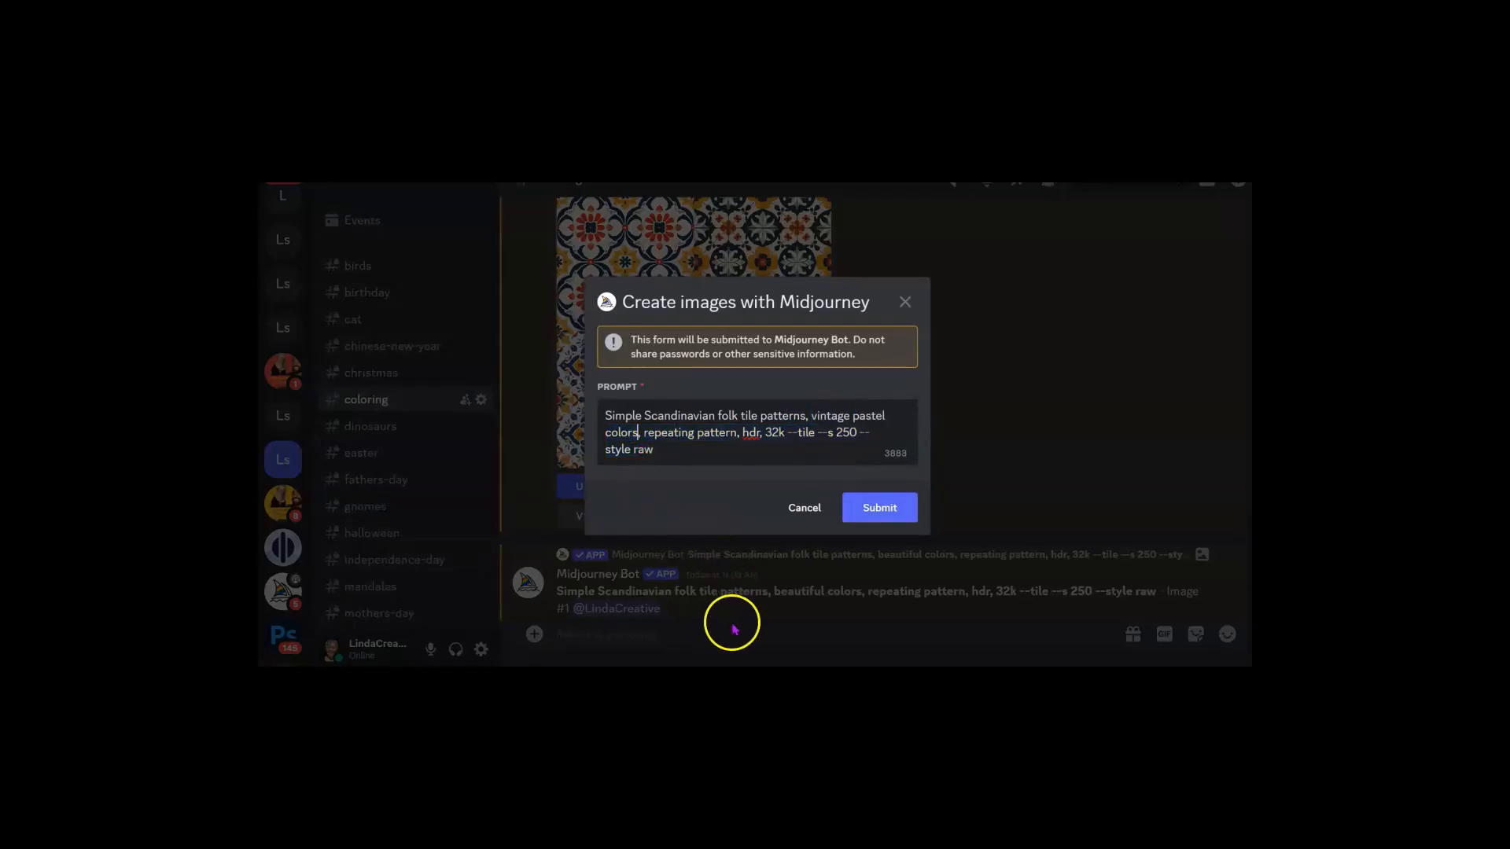
pyautogui.click(876, 508)
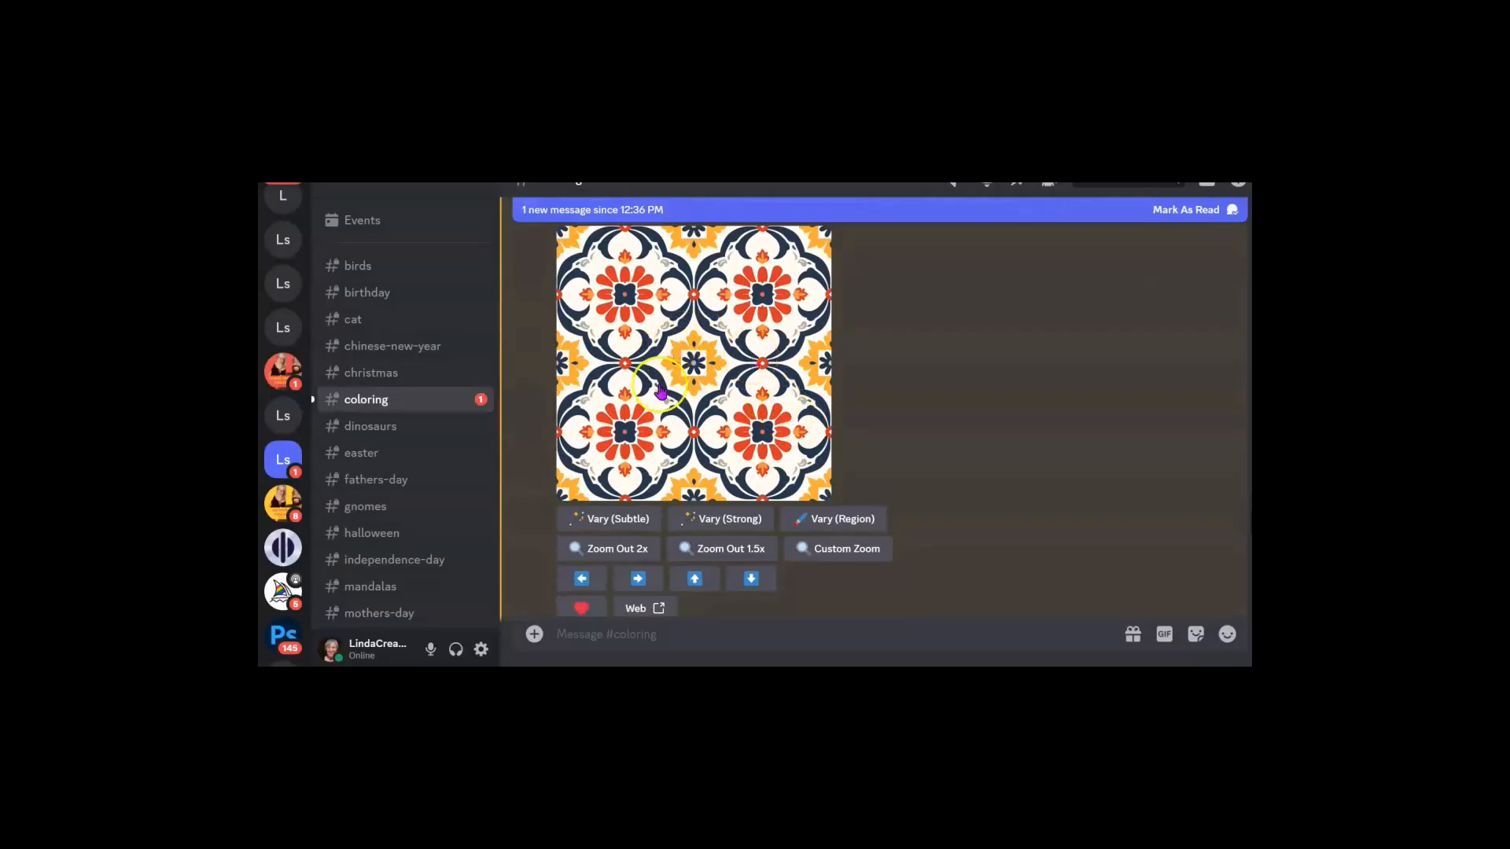
# - Examine the upscaled Scandinavian folk tile images #1, #3 and #4 for how their patterns repeat
pyautogui.scroll(-1, 713, 347)
pyautogui.scroll(2, 698, 354)
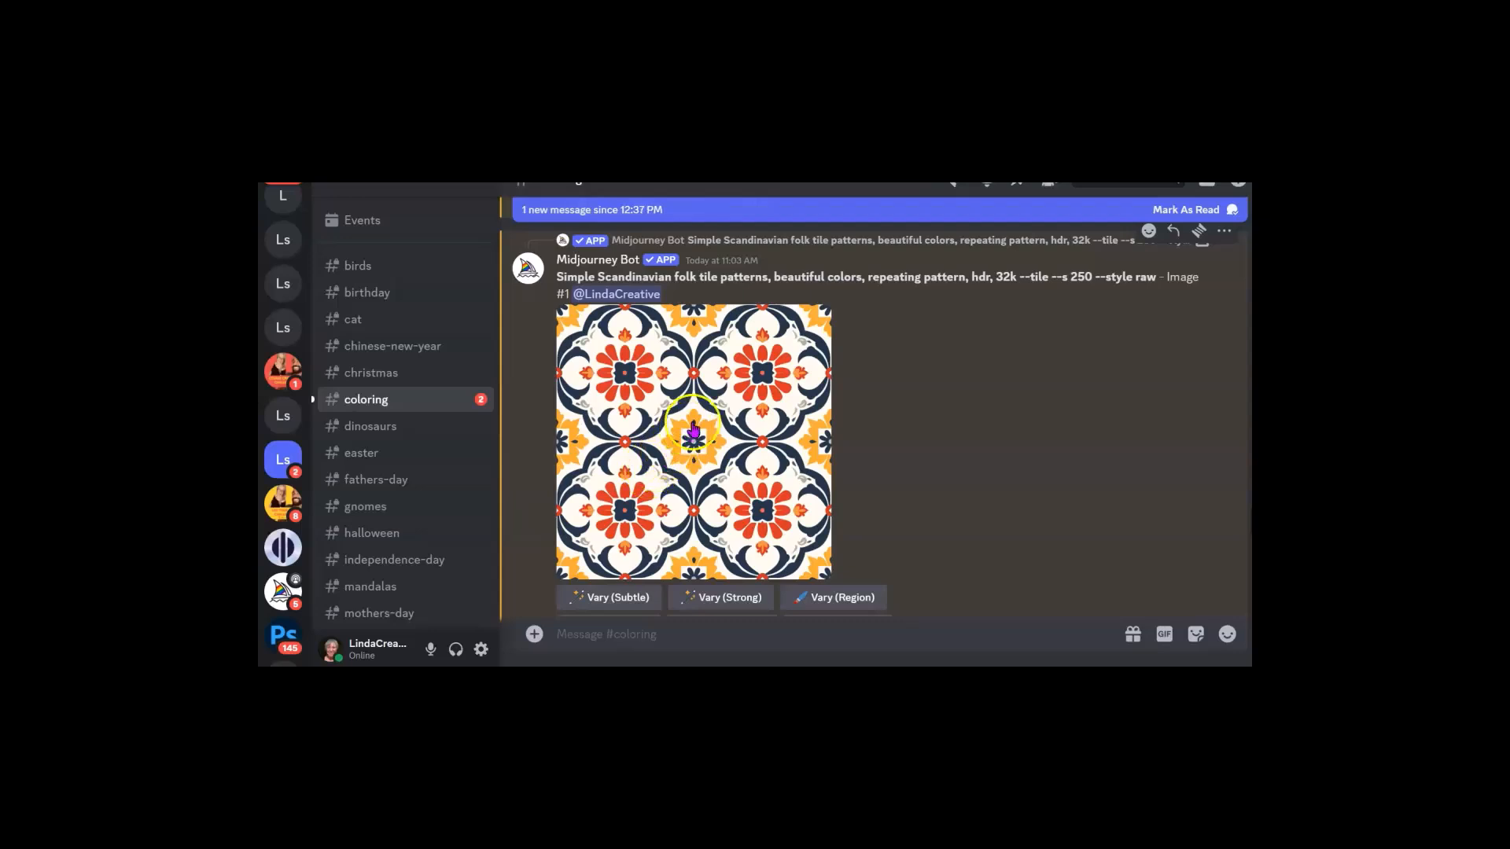
pyautogui.scroll(-1, 786, 440)
pyautogui.scroll(-5, 878, 410)
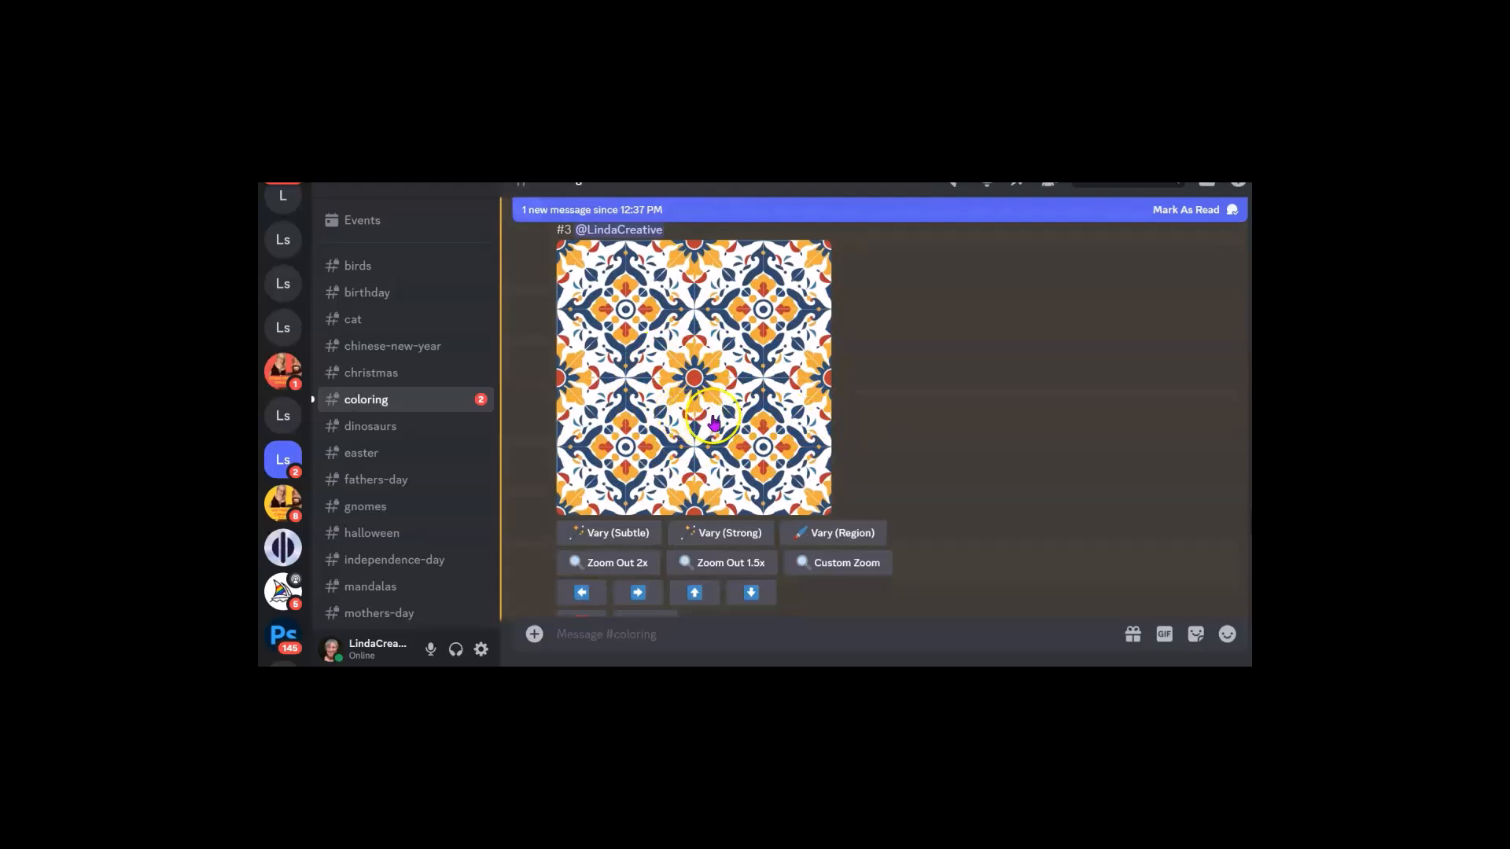
pyautogui.scroll(1, 674, 425)
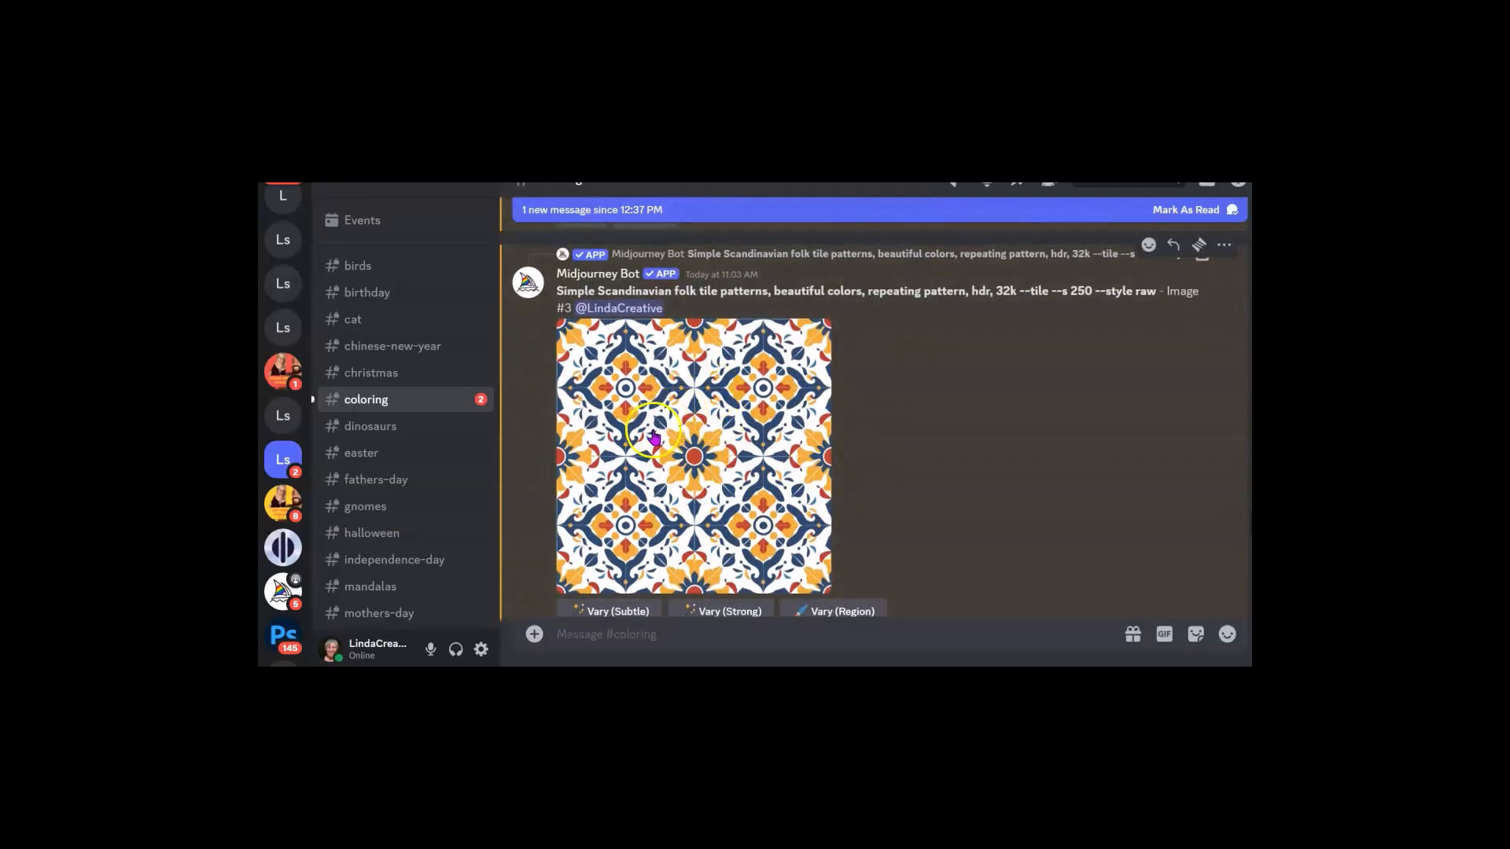
pyautogui.scroll(-2, 643, 429)
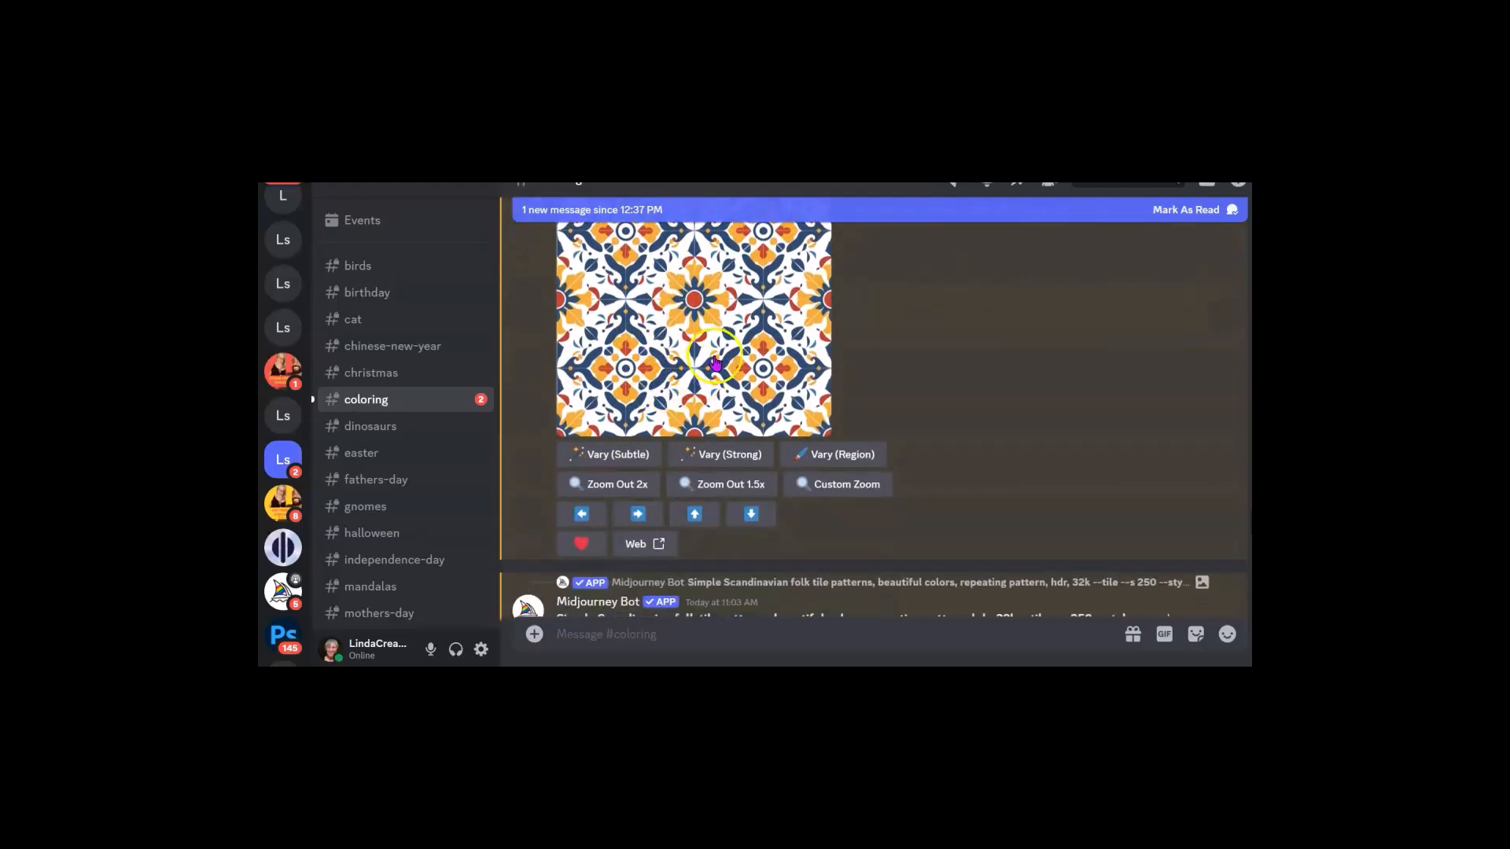
pyautogui.scroll(1, 715, 361)
pyautogui.scroll(-5, 725, 417)
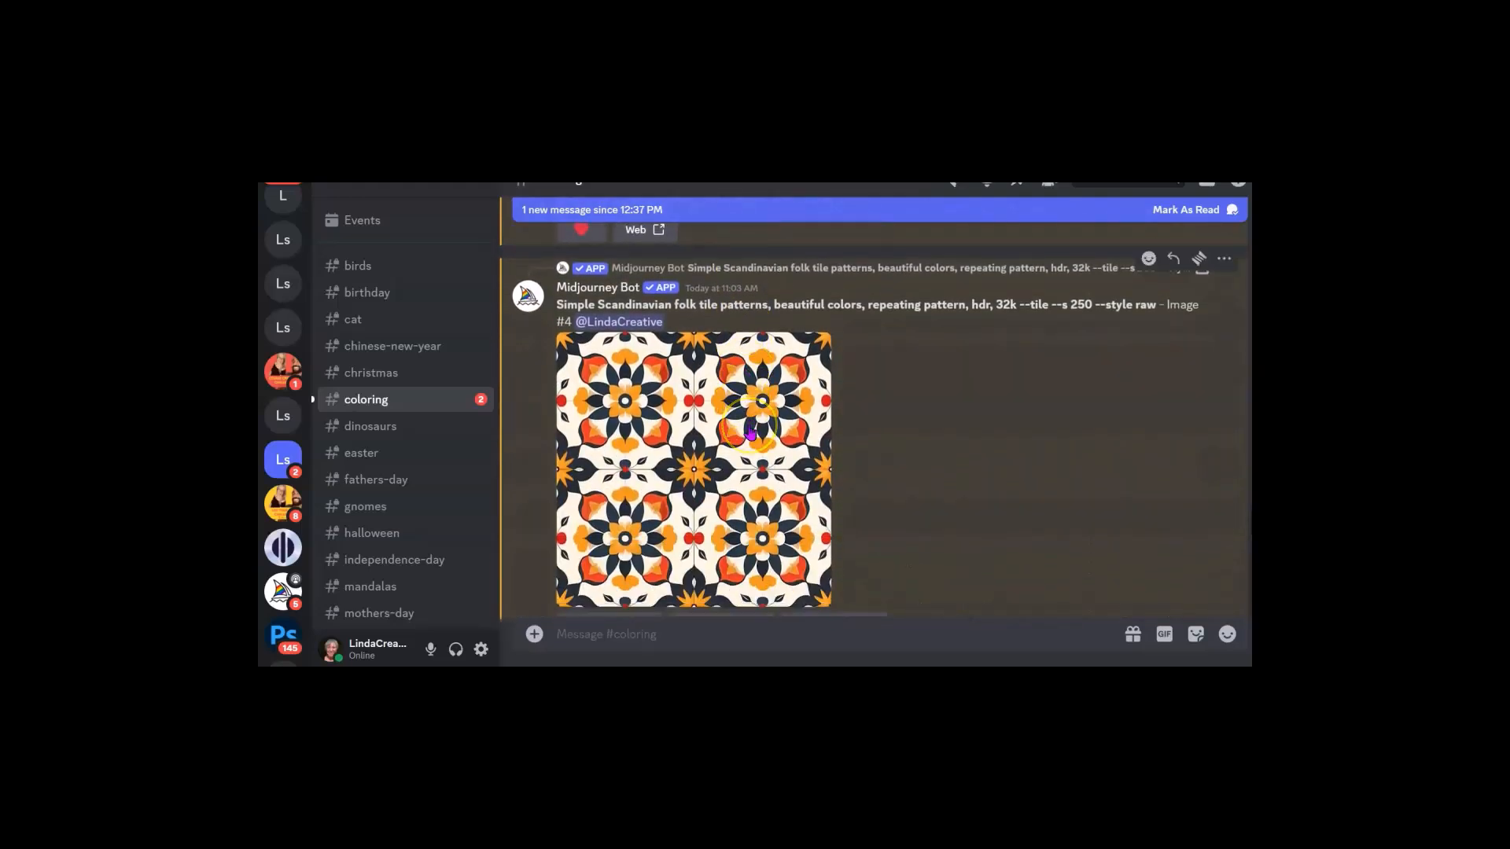
pyautogui.scroll(-6, 751, 431)
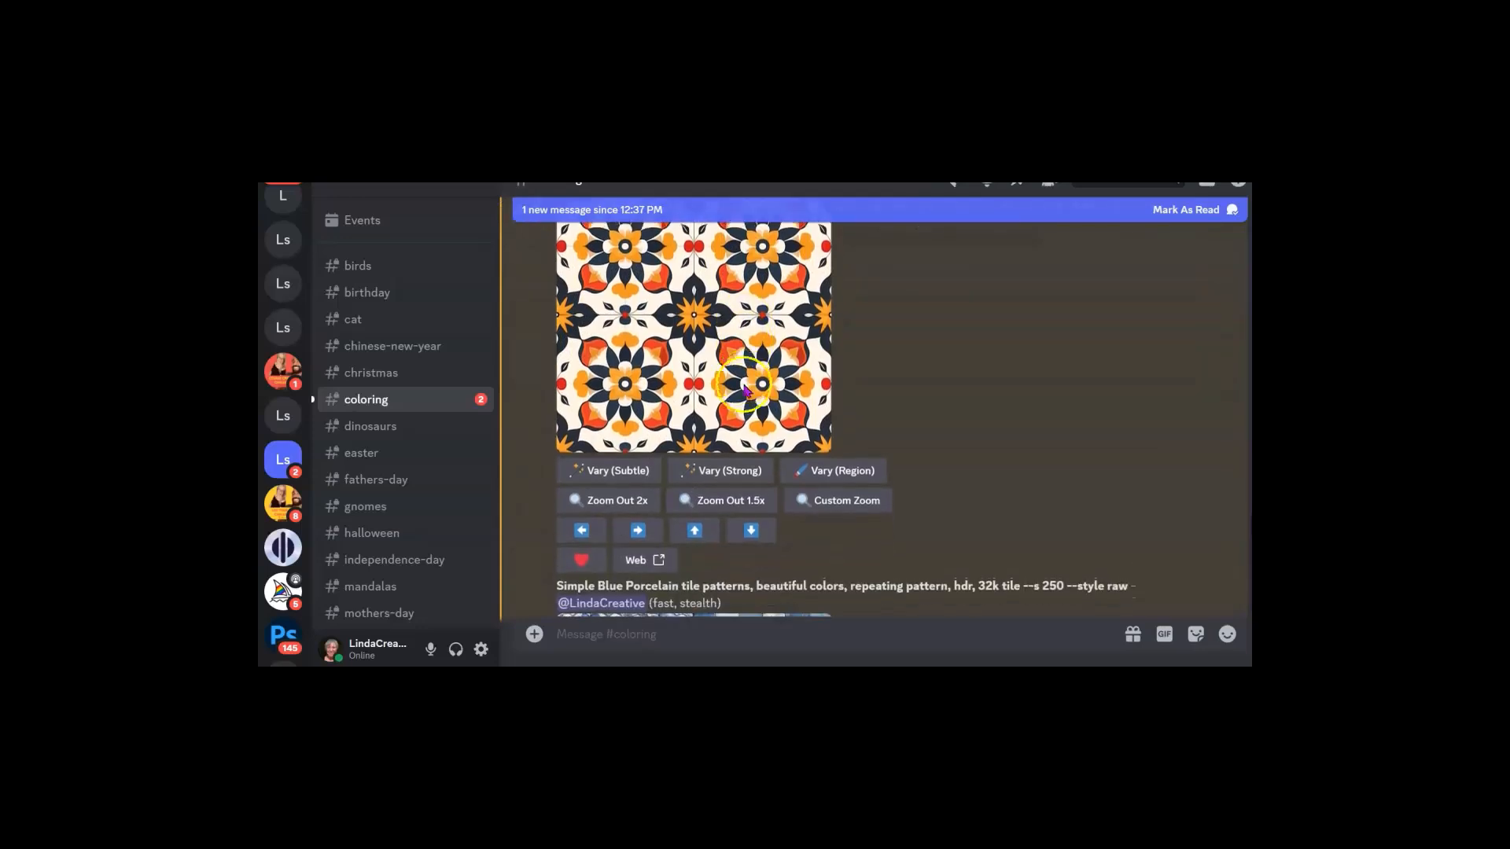
# - Examine the Simple Blue Porcelain tile grids and their upscaled images
pyautogui.scroll(-2, 755, 393)
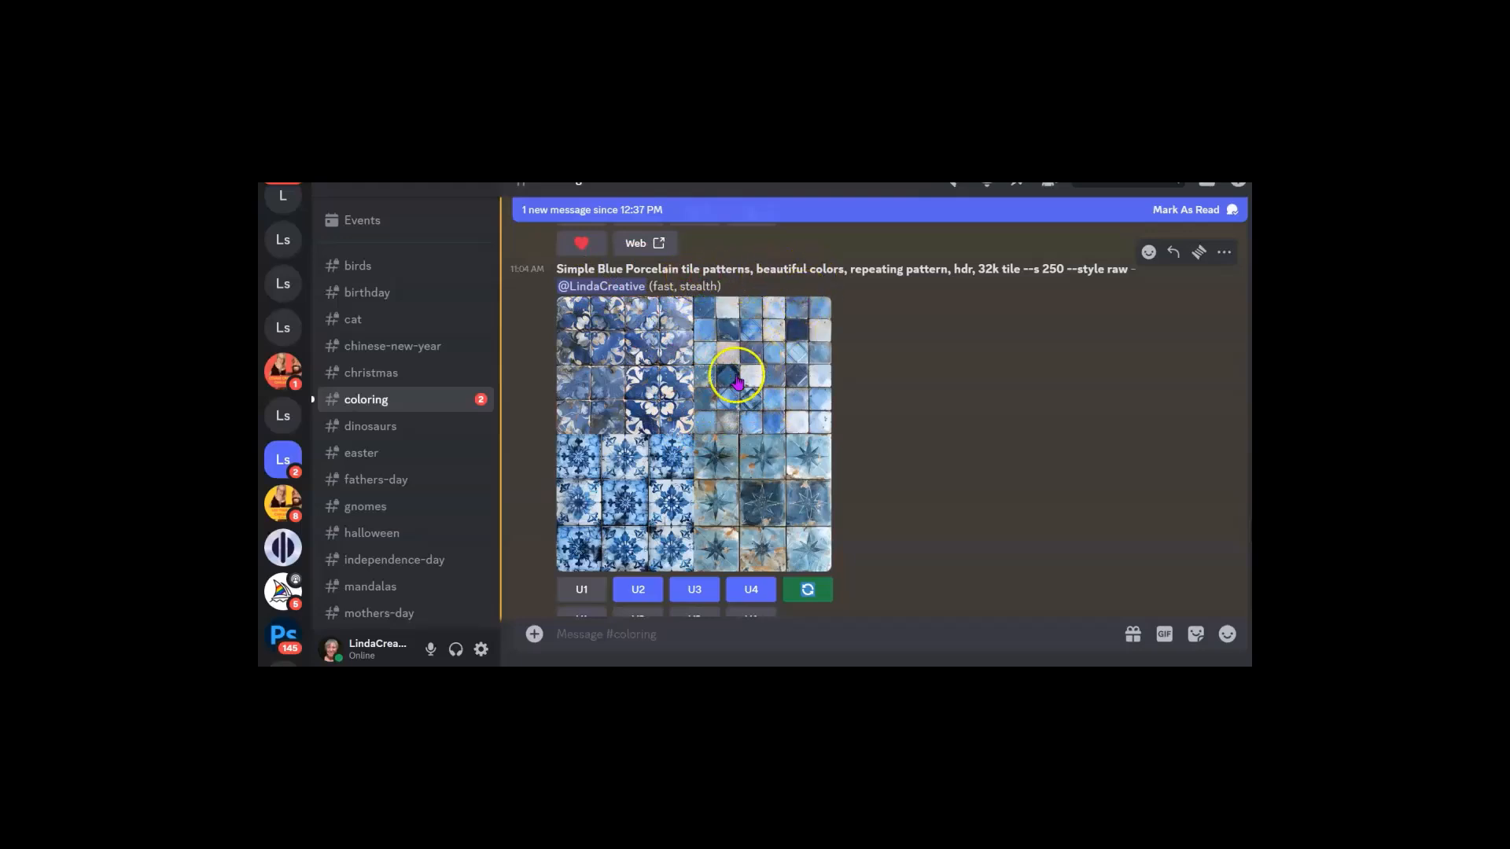
pyautogui.scroll(-1, 739, 358)
pyautogui.scroll(-5, 733, 354)
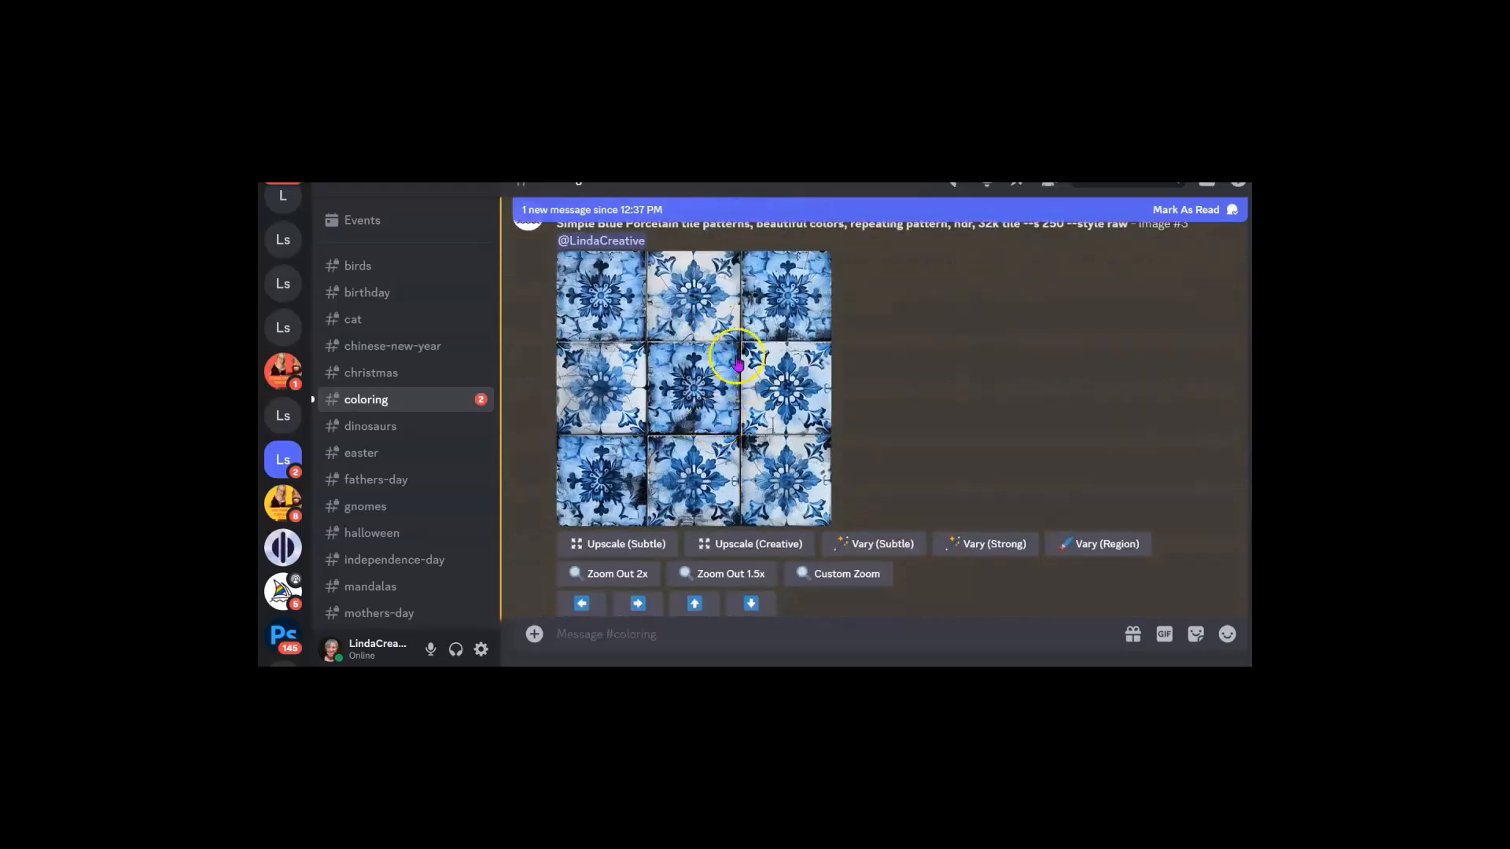
pyautogui.scroll(-6, 689, 405)
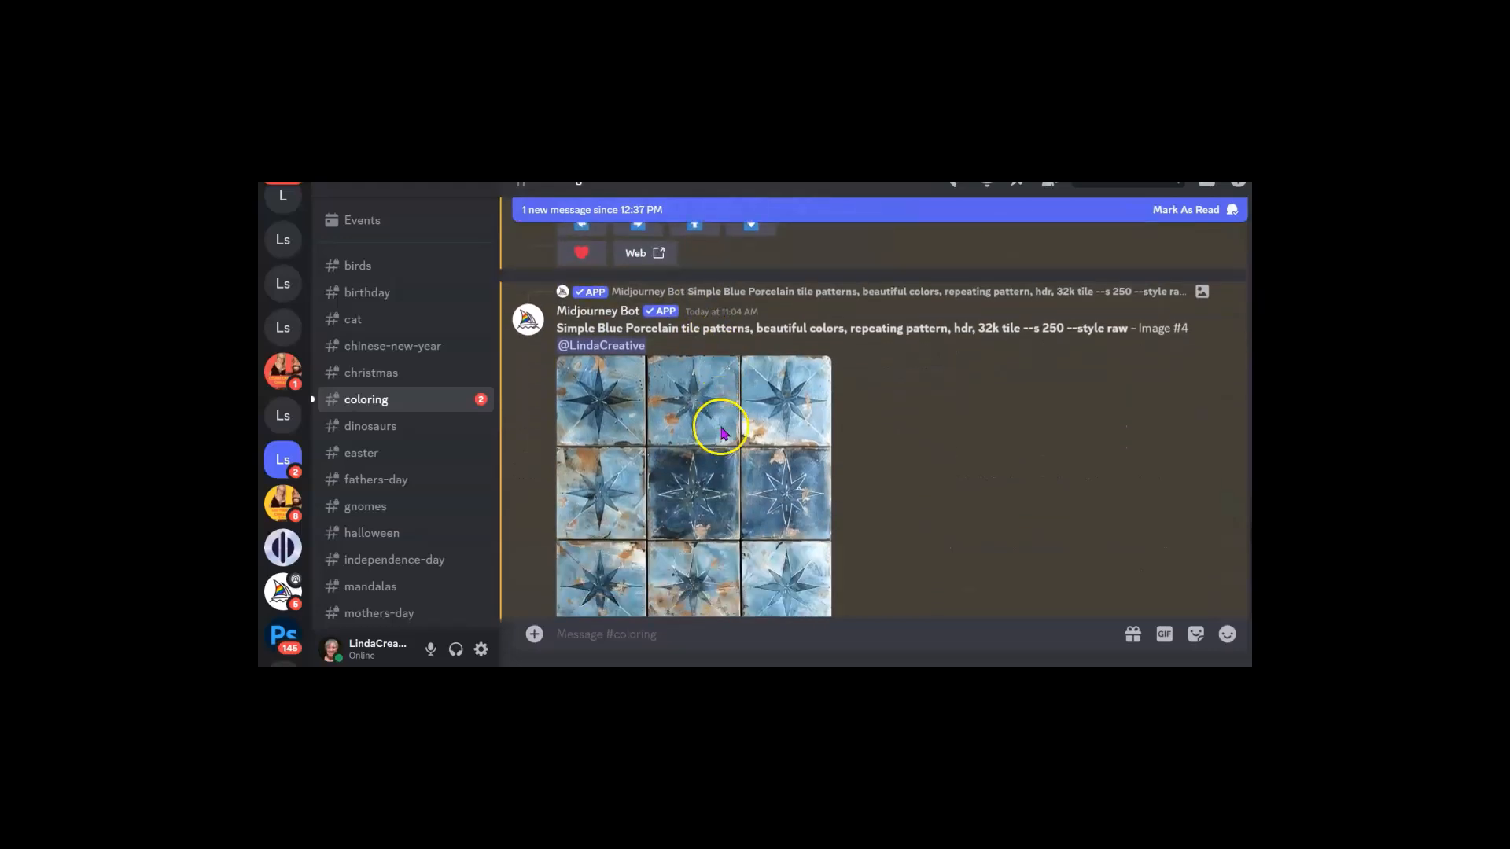
pyautogui.scroll(-5, 736, 391)
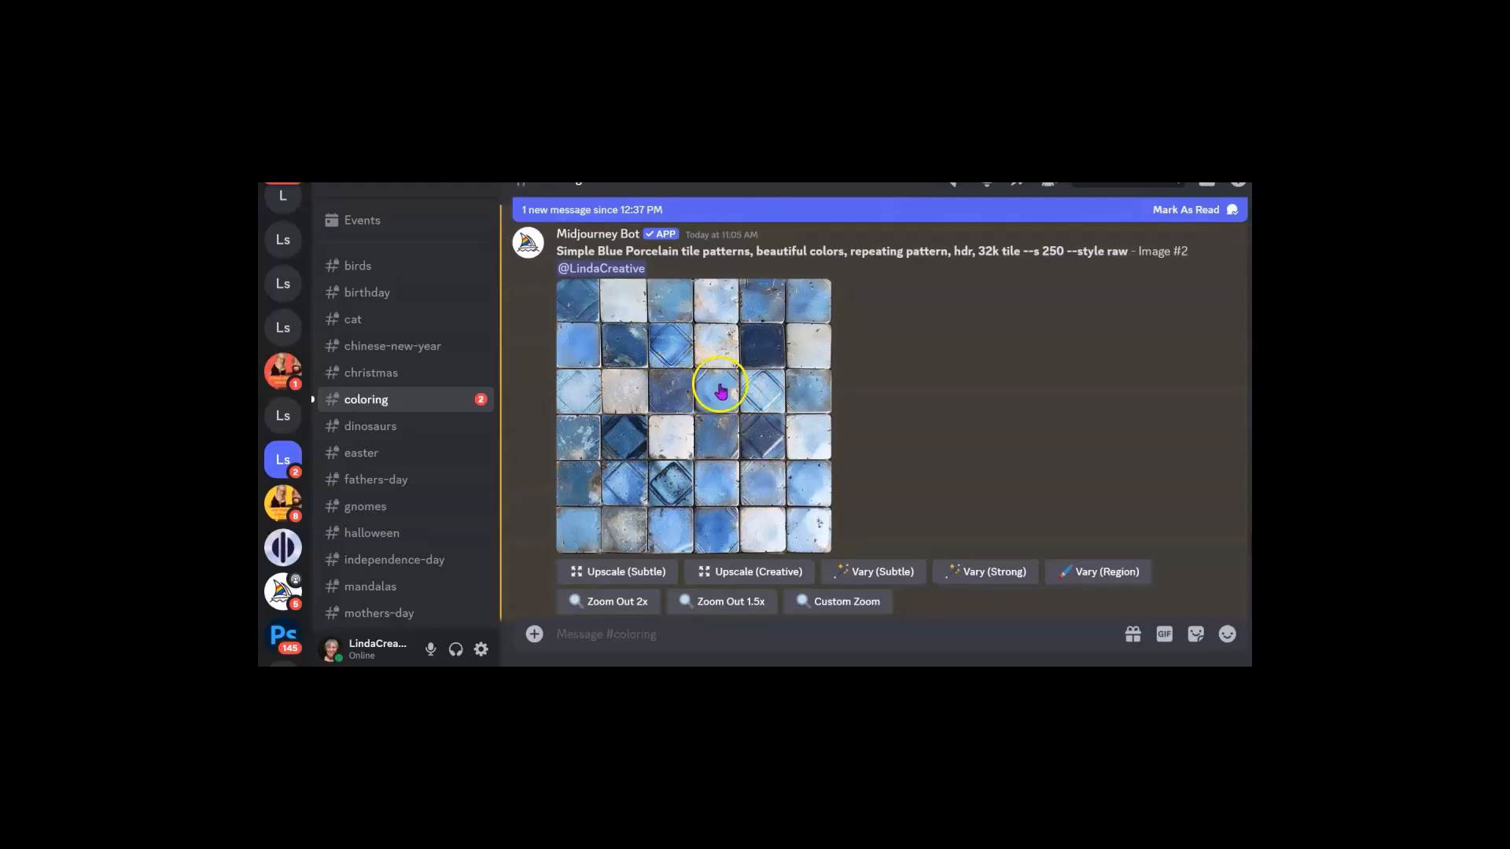
pyautogui.scroll(-5, 692, 415)
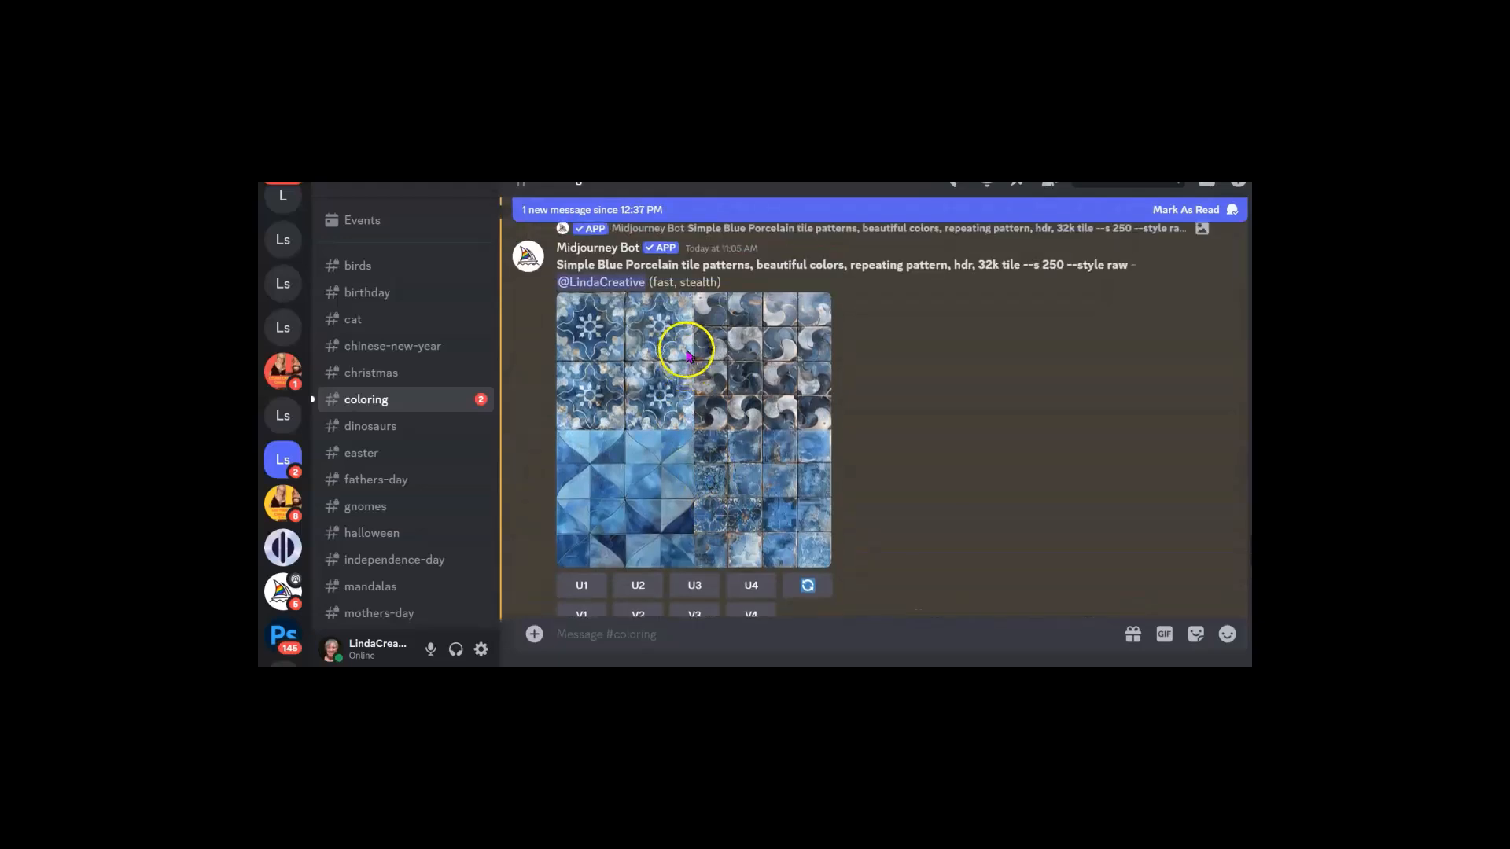
# - Review the vibrant pink and purple tile patterns and the watercolor aqua and purple ones, including the folk art grid
pyautogui.scroll(-5, 712, 417)
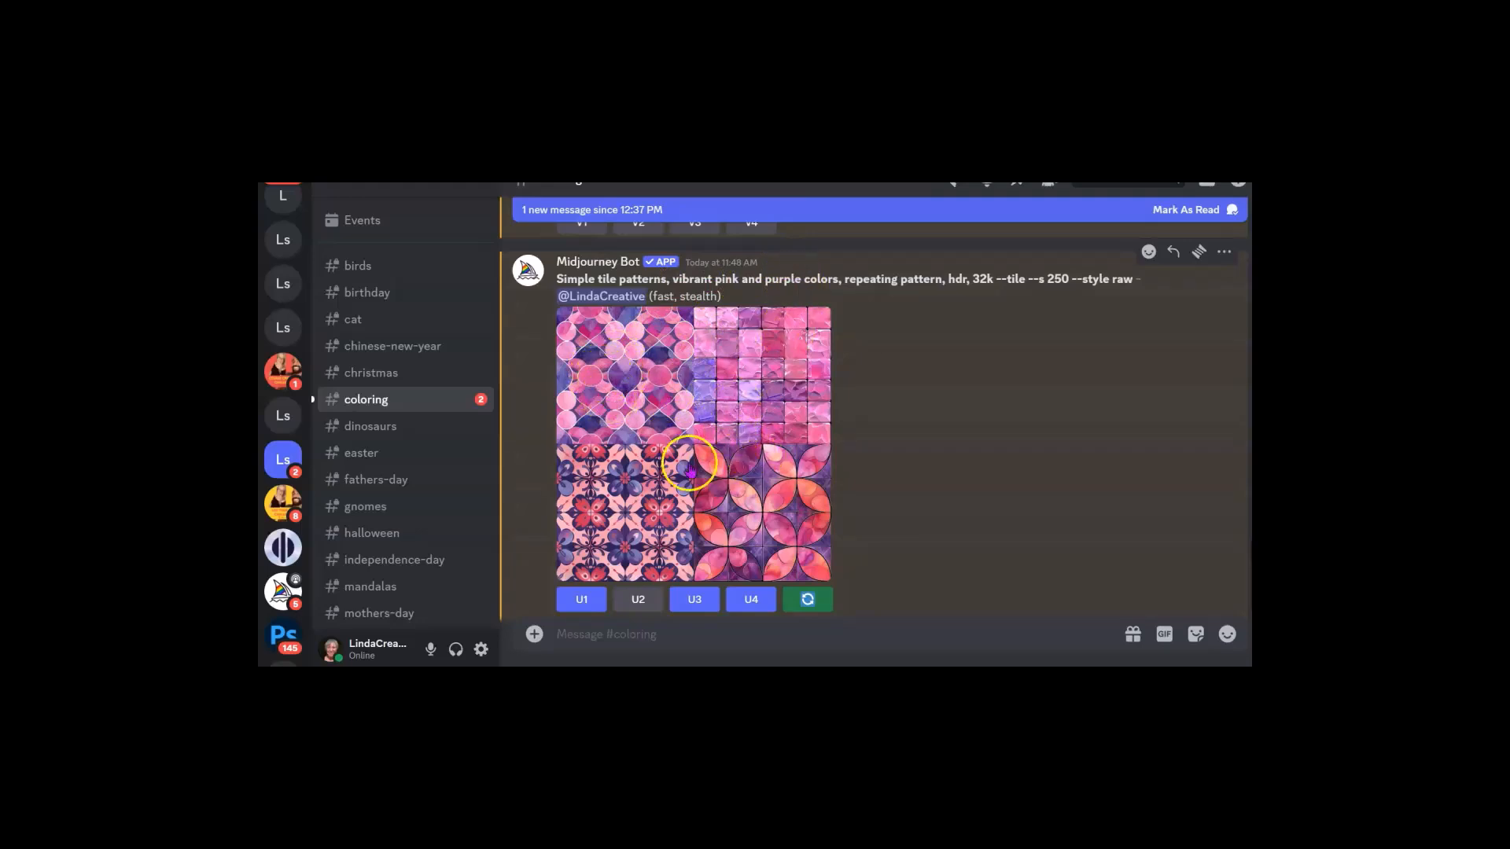
pyautogui.scroll(-15, 743, 477)
pyautogui.scroll(-9, 714, 393)
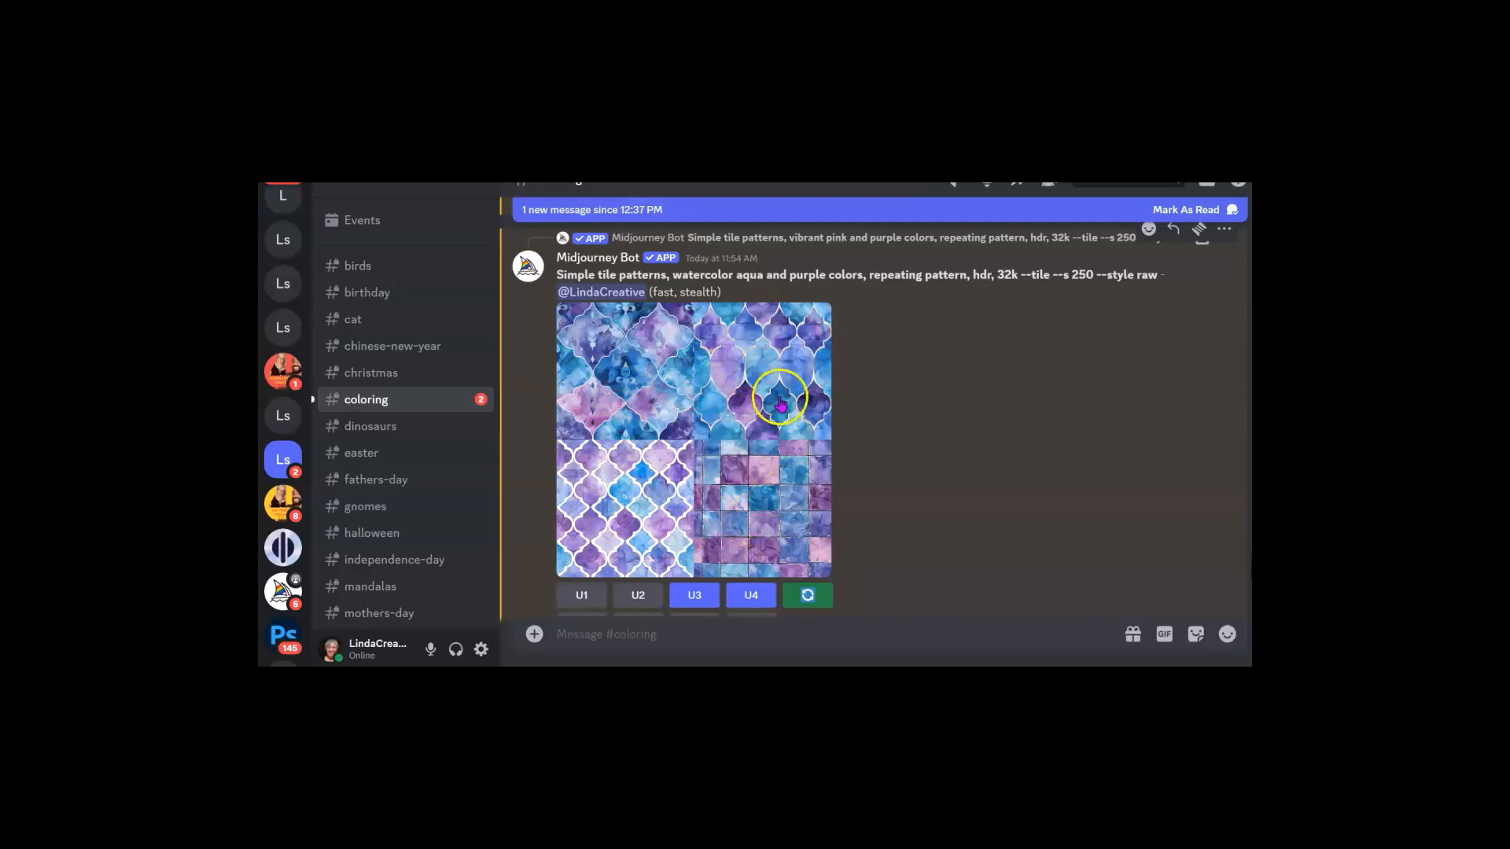
pyautogui.scroll(-5, 713, 531)
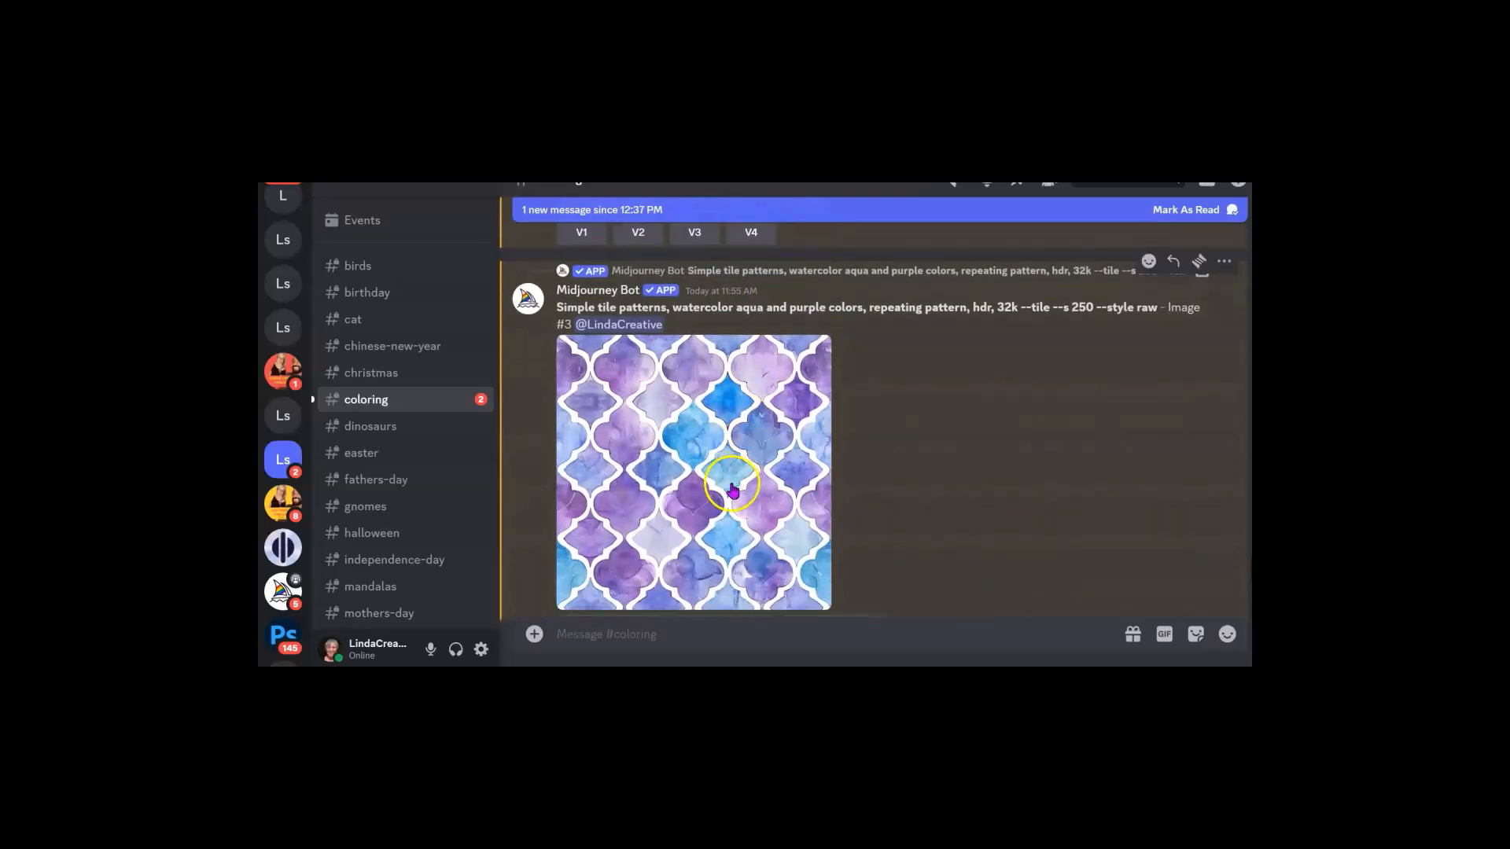
pyautogui.scroll(-6, 720, 454)
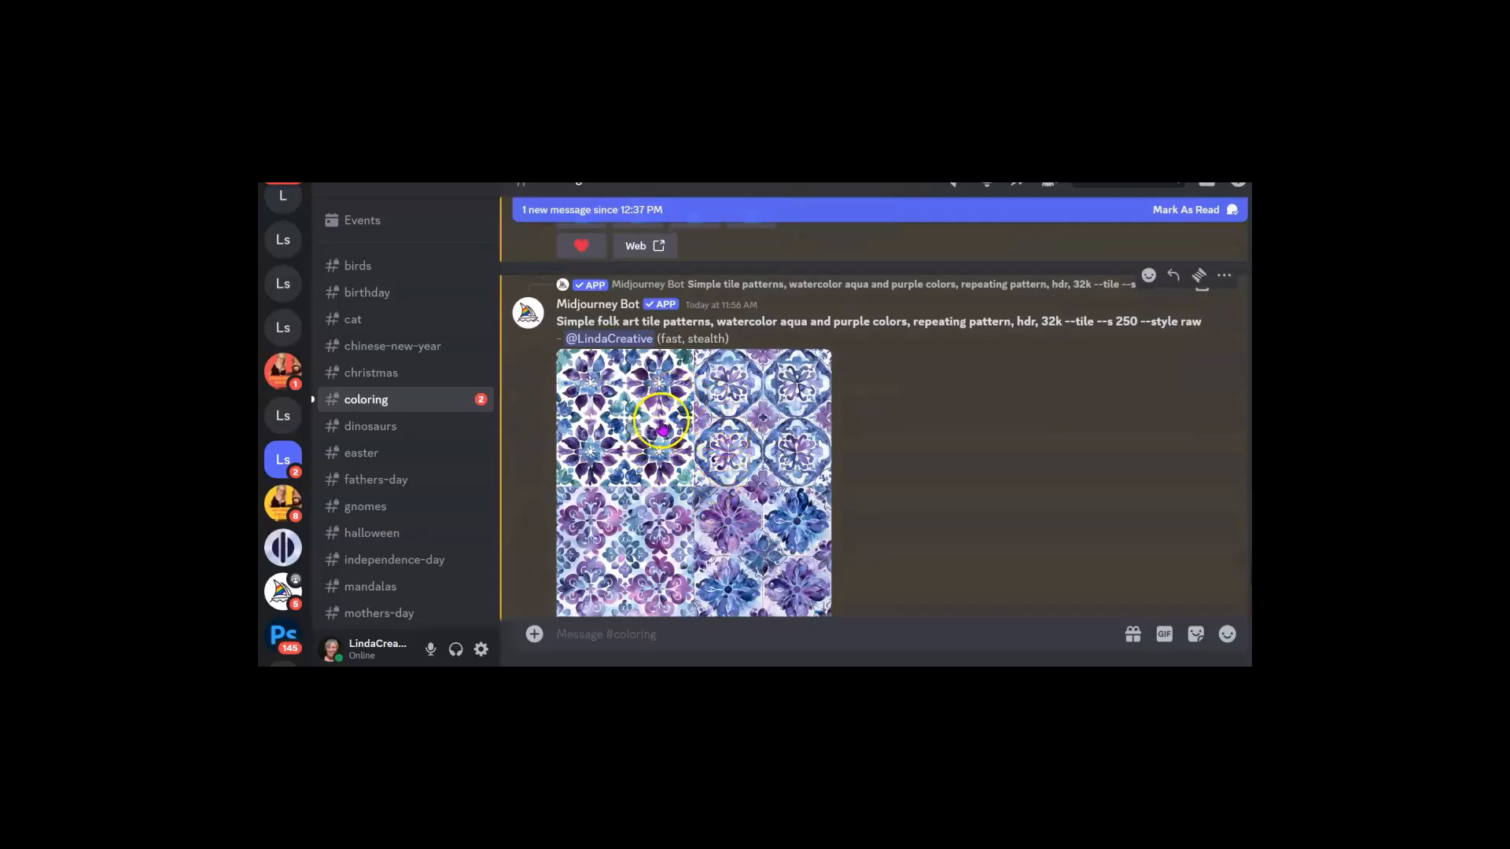
# - Examine the upscaled aqua and purple folk art tile images for how their watercolor patterns repeat
pyautogui.scroll(-5, 785, 320)
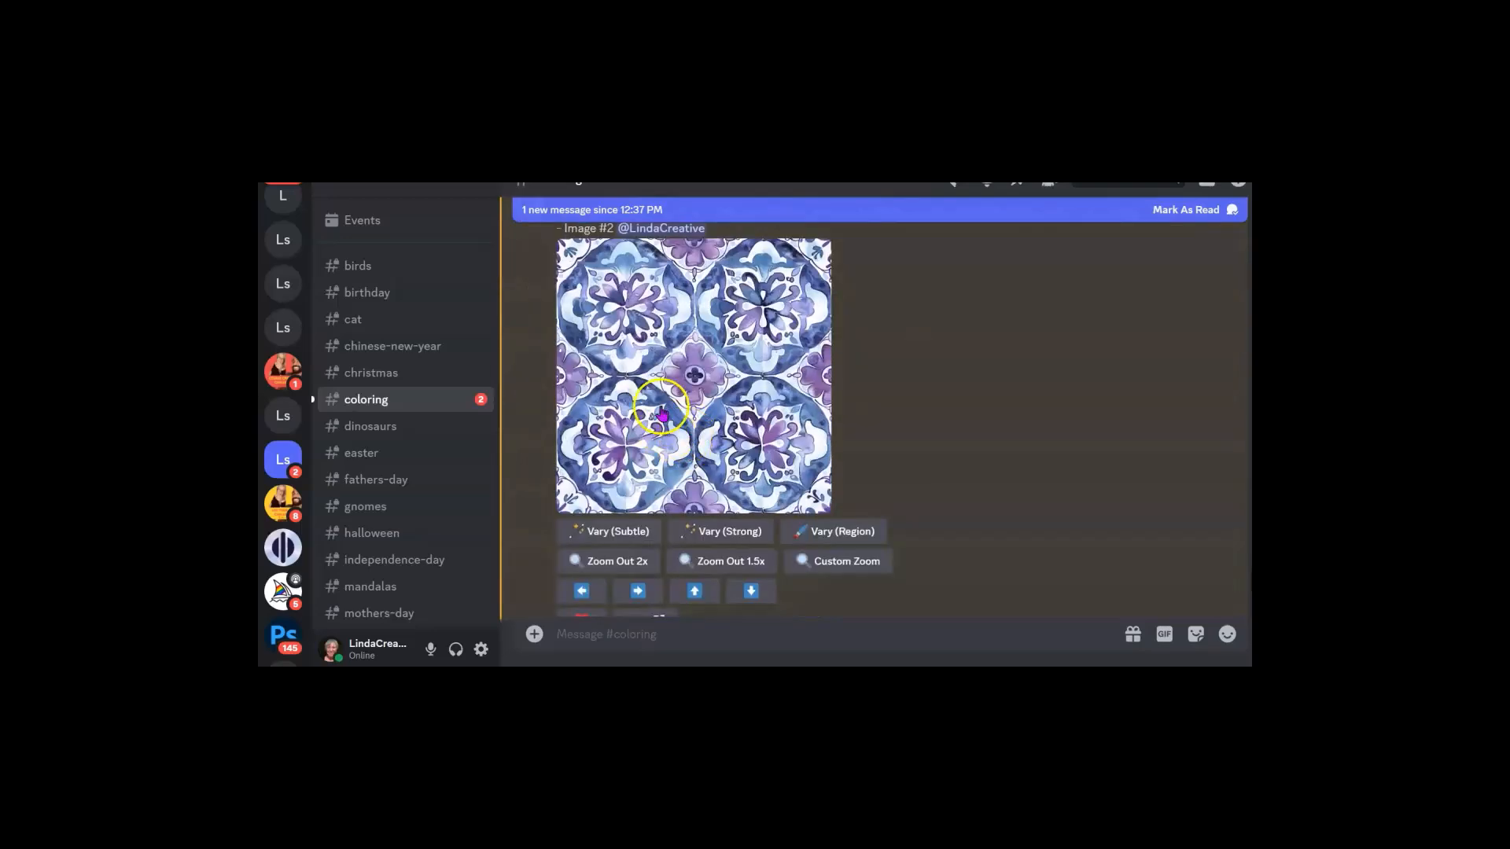
pyautogui.scroll(-4, 664, 398)
pyautogui.scroll(-5, 690, 493)
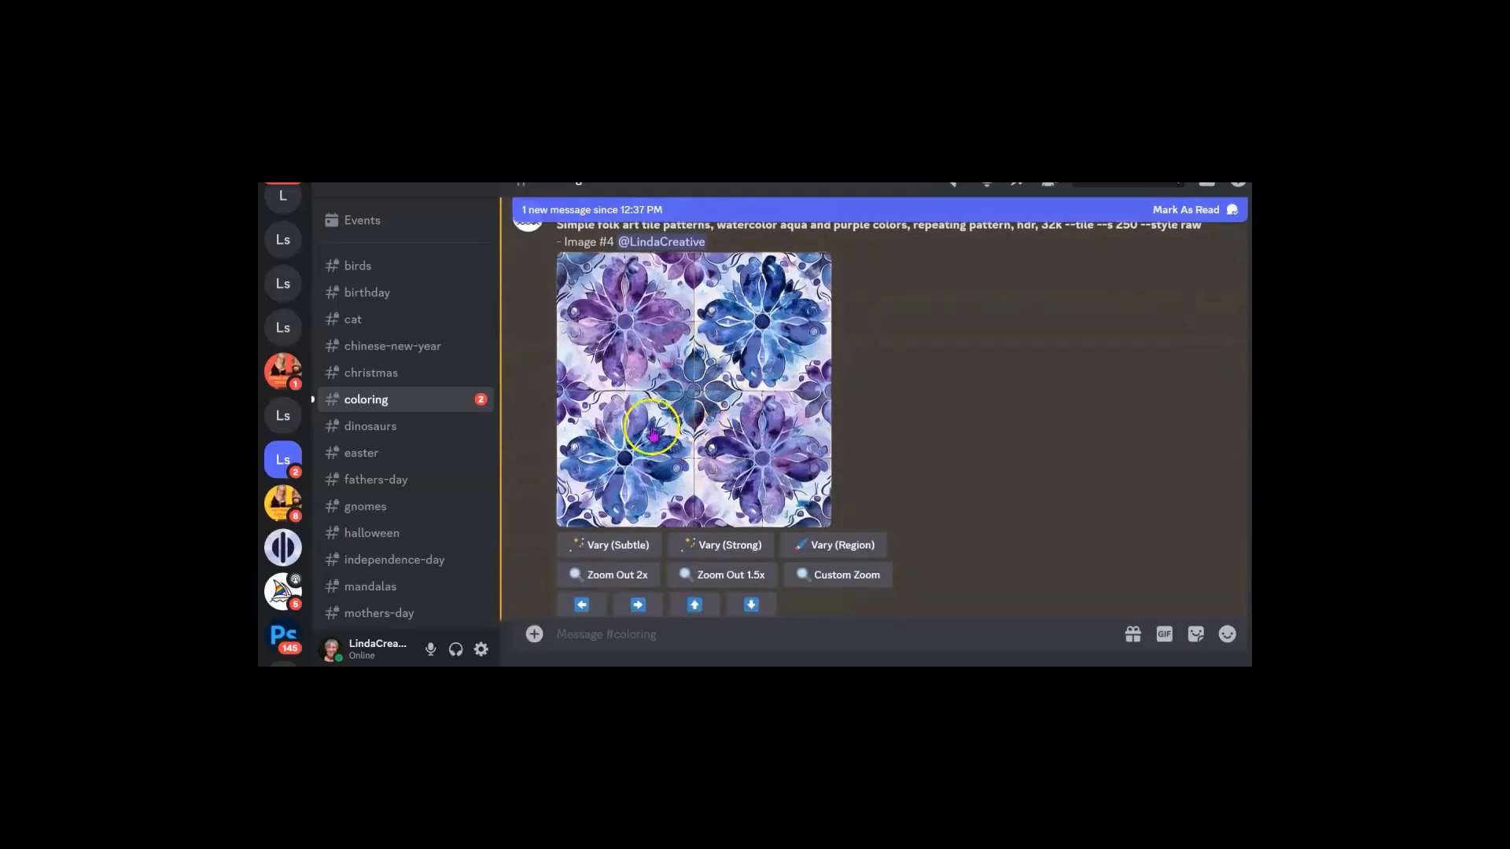
pyautogui.scroll(-4, 680, 498)
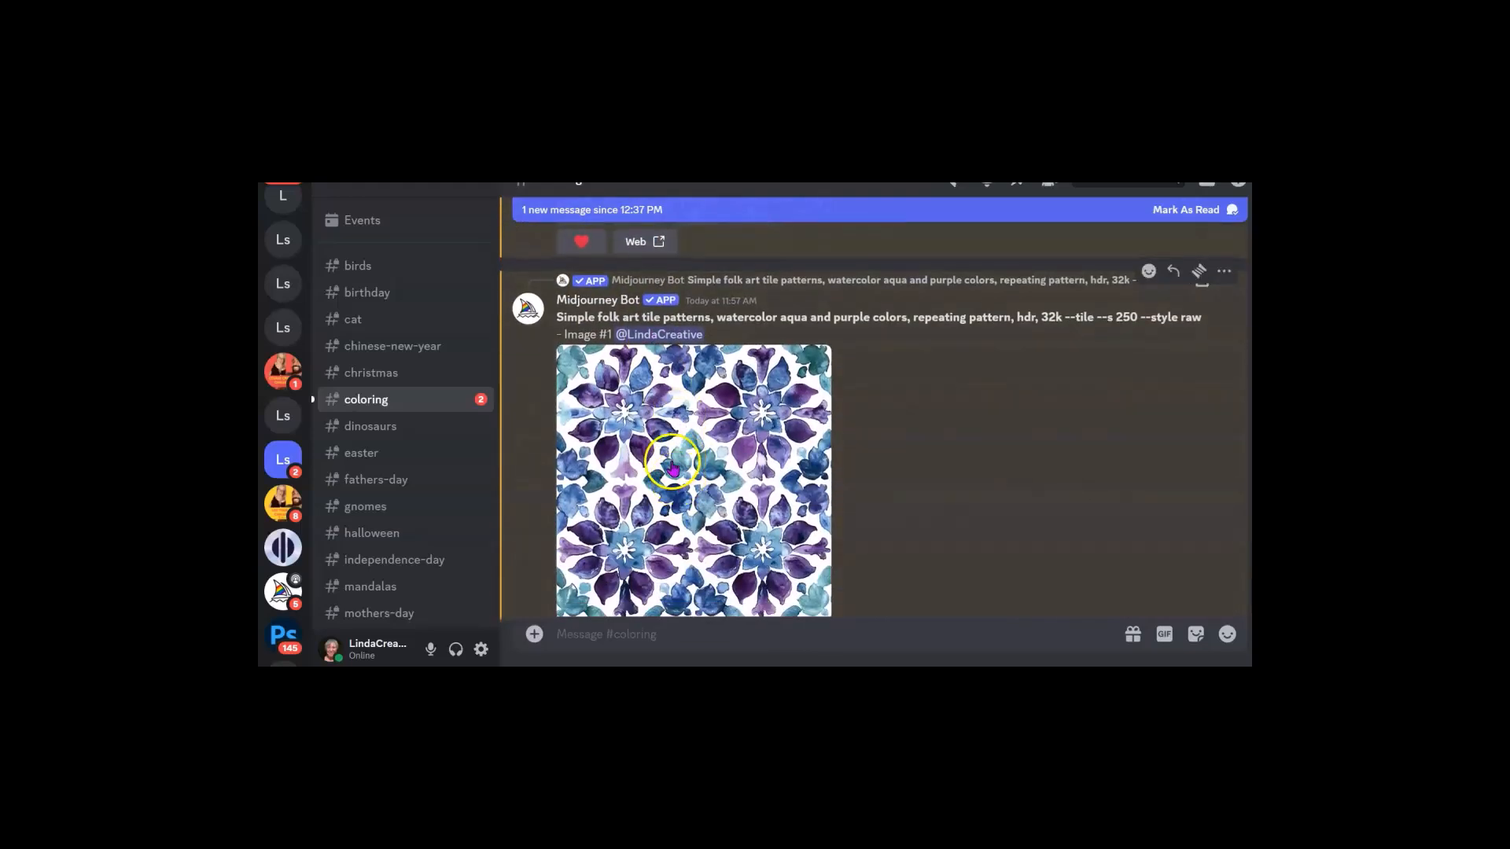
pyautogui.scroll(-6, 681, 487)
pyautogui.scroll(-8, 681, 481)
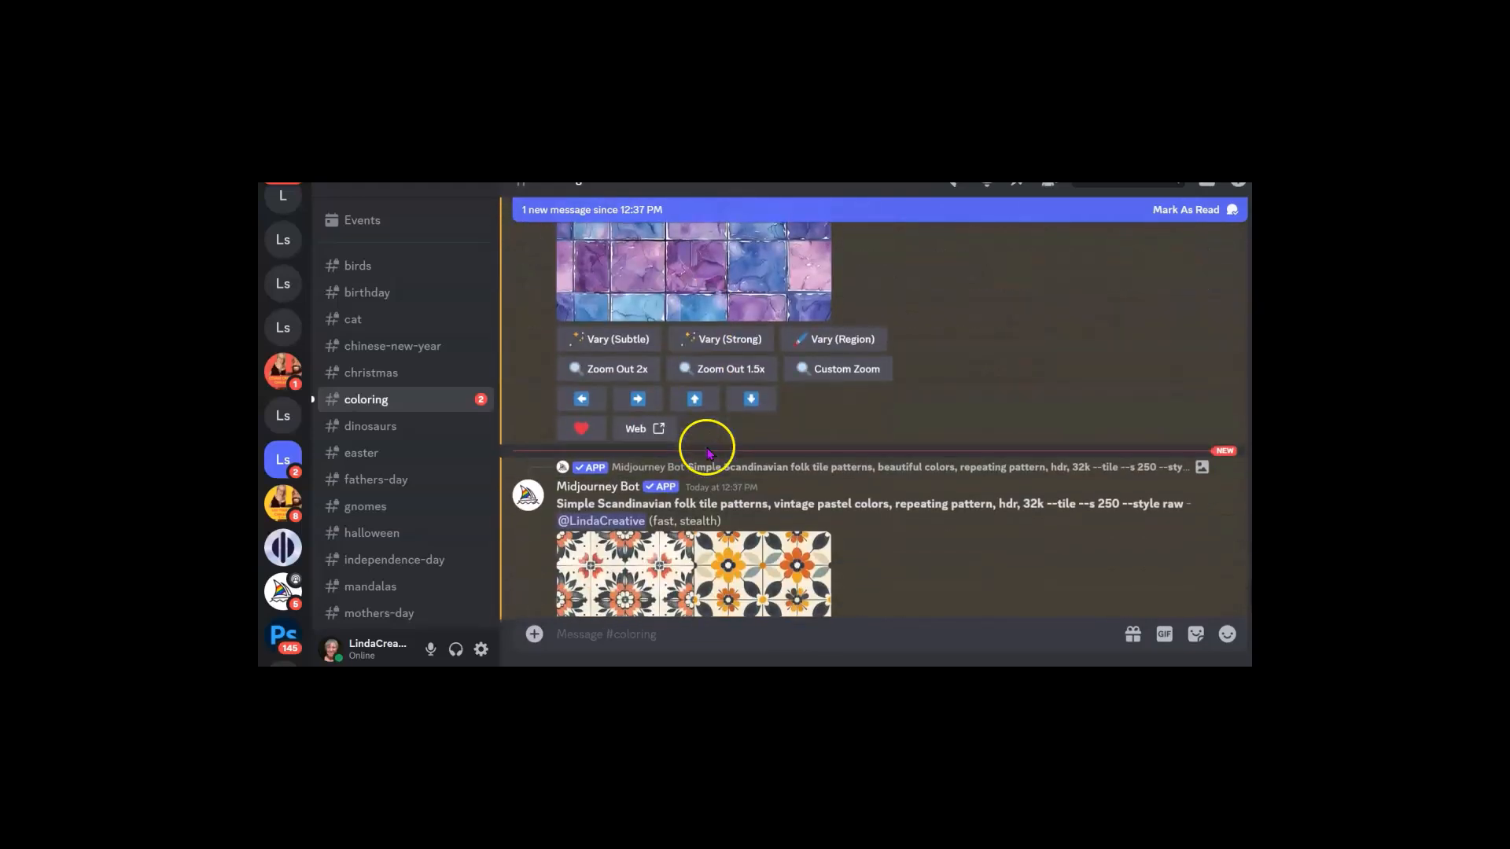
# - Examine the four patterns in the vintage pastel Scandinavian folk tile grid
pyautogui.scroll(-1, 705, 446)
pyautogui.scroll(2, 706, 446)
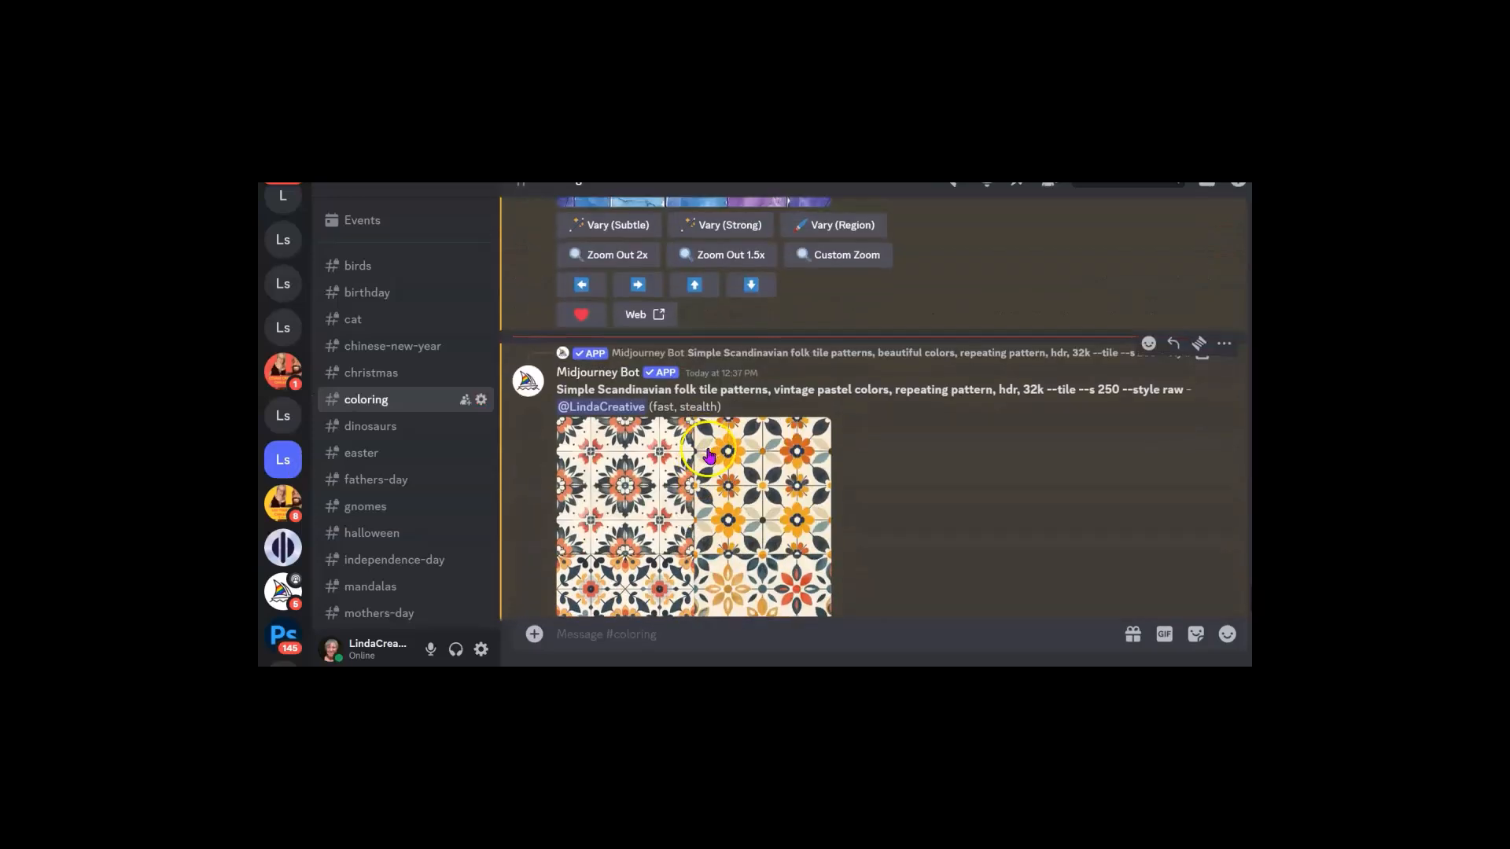
pyautogui.scroll(-1, 727, 428)
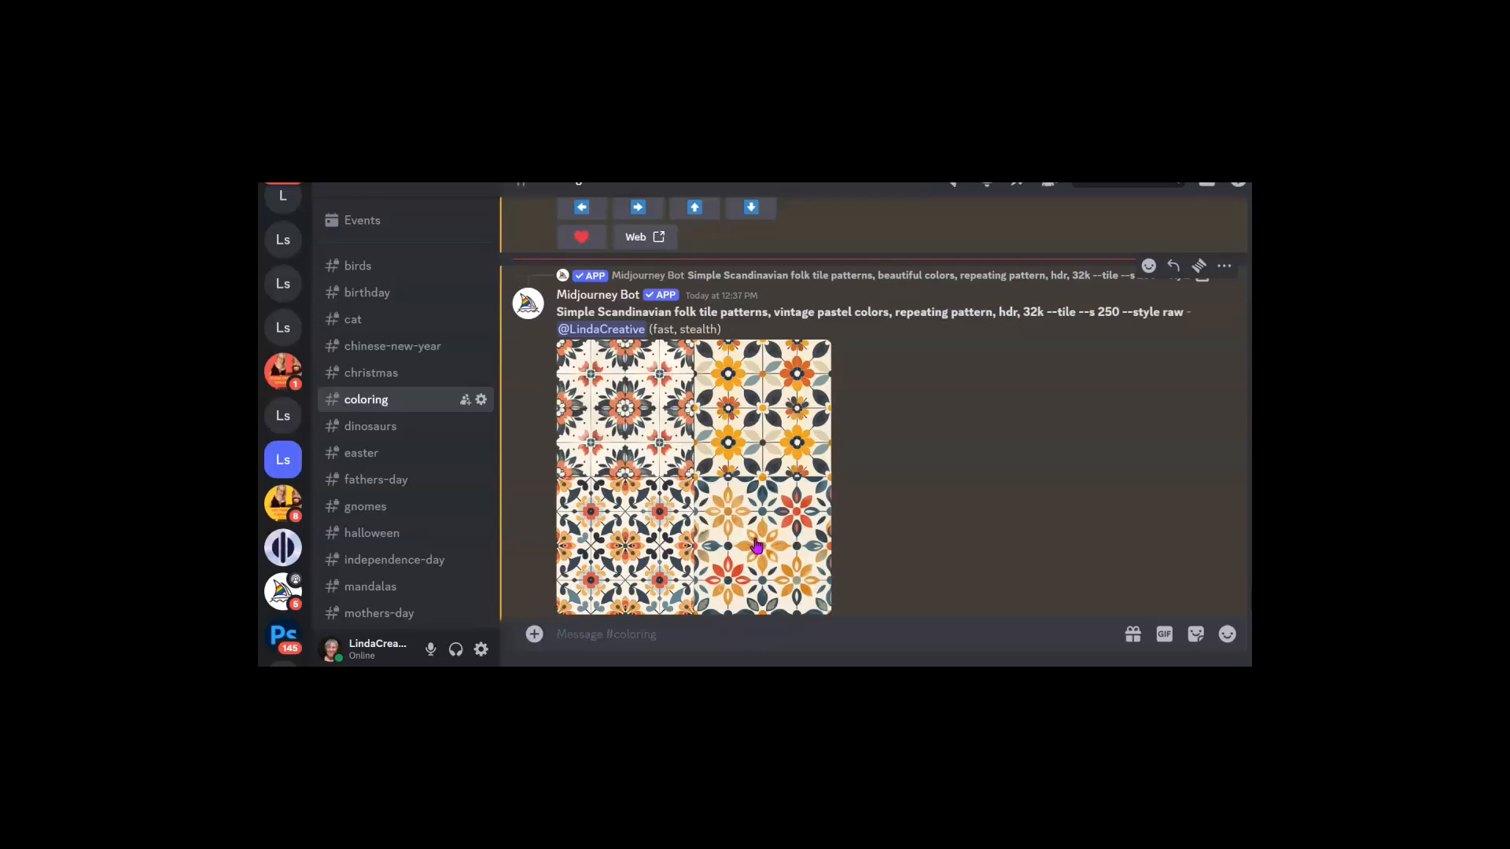
pyautogui.scroll(-2, 684, 437)
pyautogui.scroll(2, 708, 448)
pyautogui.scroll(-2, 757, 452)
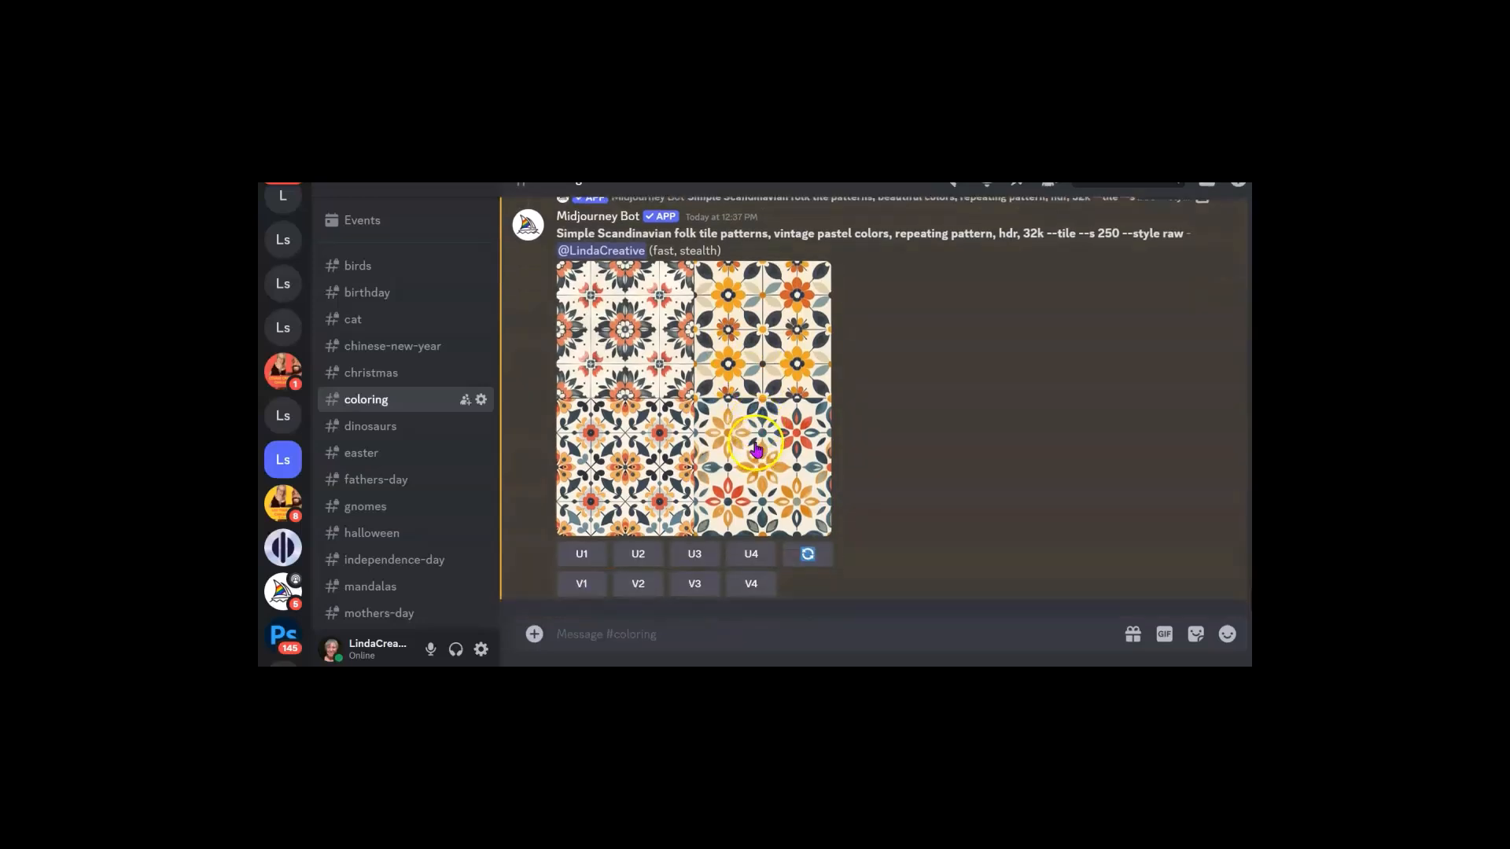
pyautogui.scroll(2, 747, 444)
pyautogui.scroll(-2, 660, 447)
# - Upscale image #1 of the vintage pastel Scandinavian grid and save the upscaled image
pyautogui.click(591, 554)
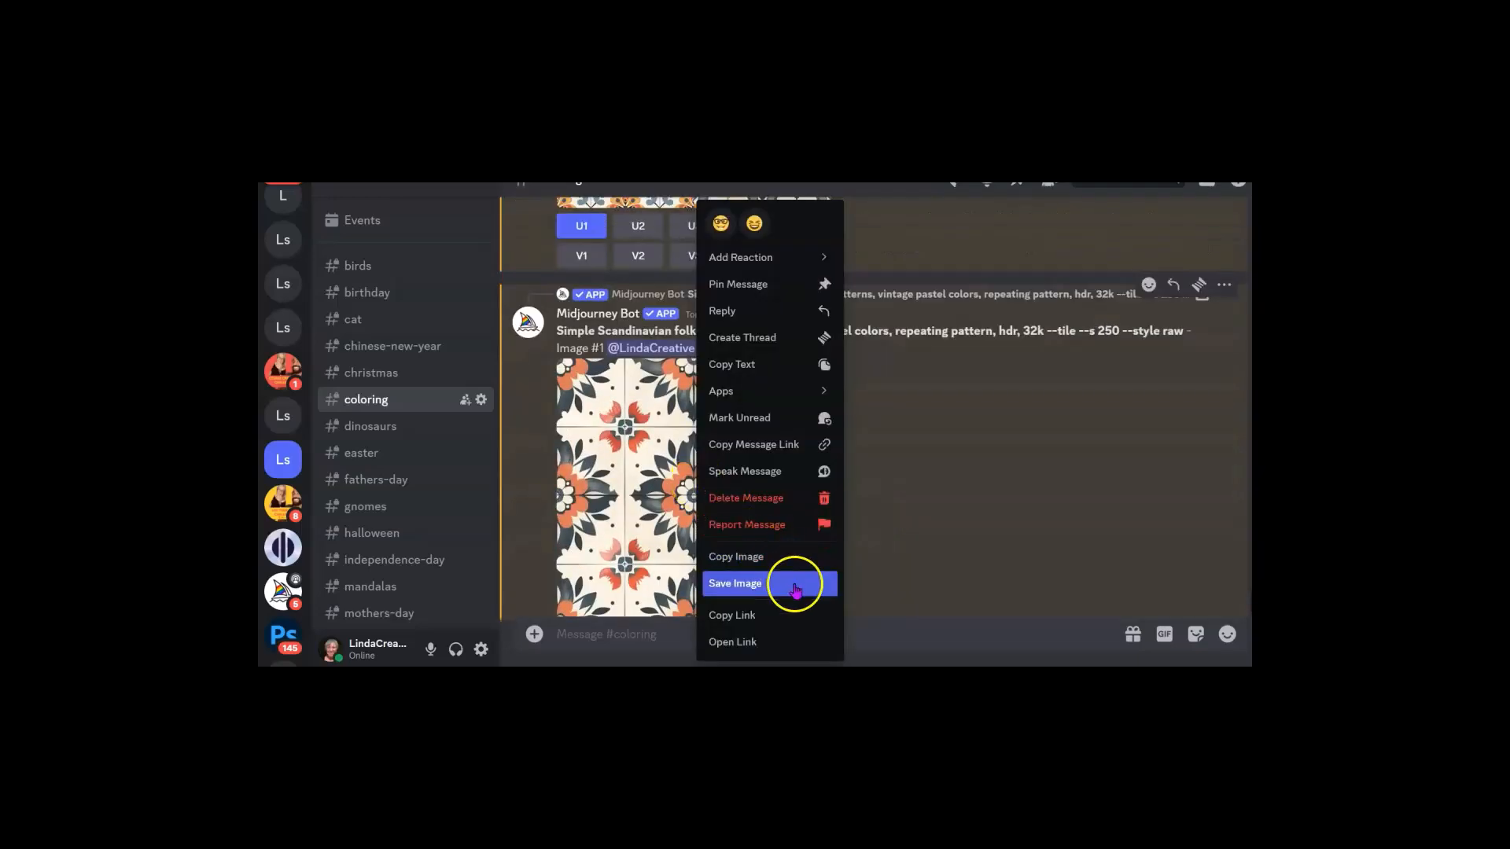
pyautogui.click(791, 584)
# - Upscale the remaining images #4, #3 and #2 of the vintage pastel Scandinavian folk tile grid
pyautogui.scroll(-1, 735, 507)
pyautogui.scroll(1, 732, 483)
pyautogui.scroll(-1, 758, 517)
pyautogui.click(750, 544)
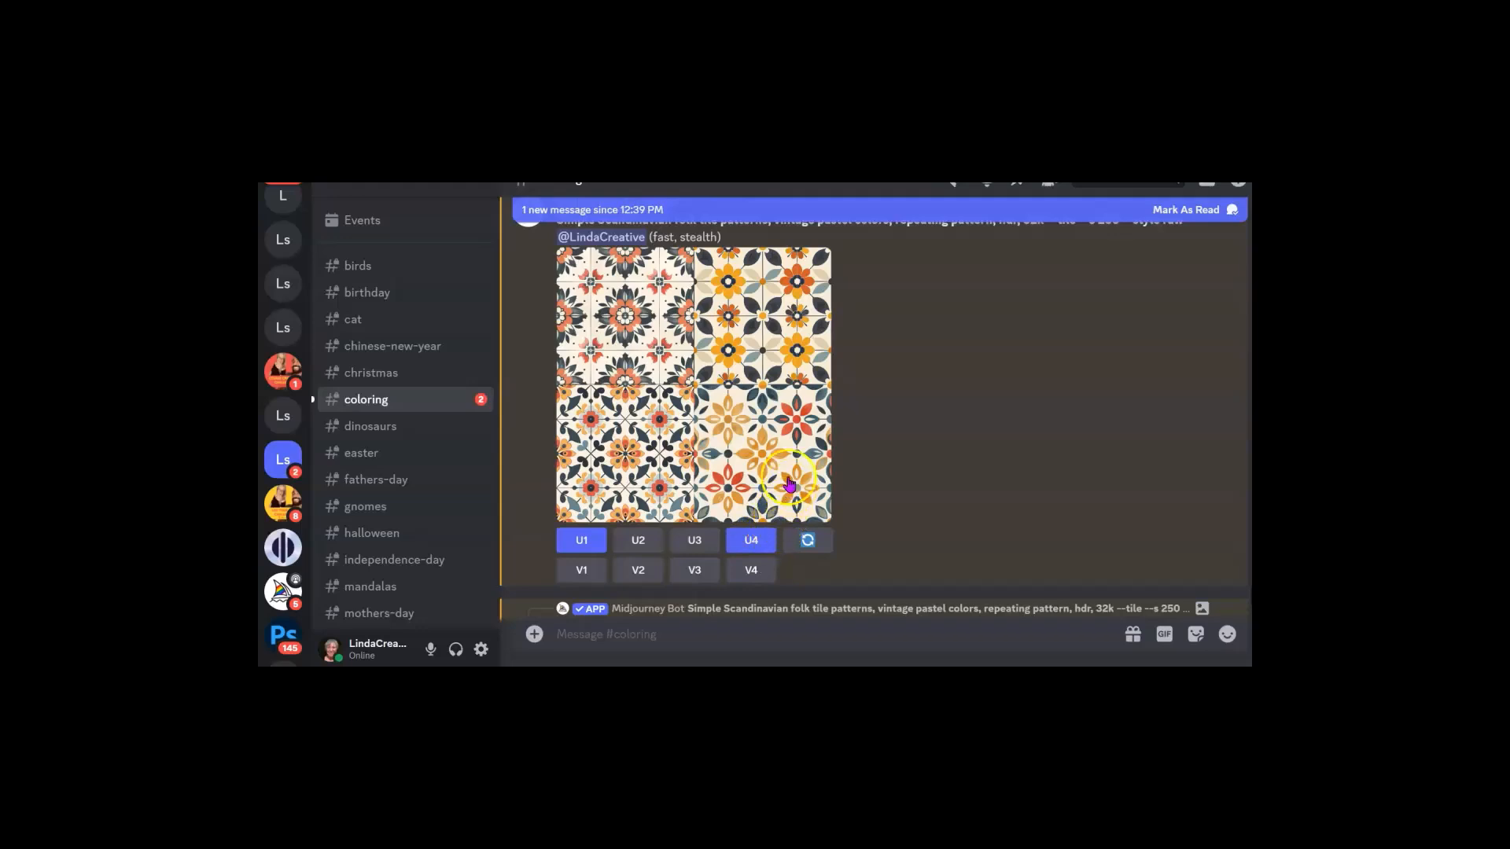
pyautogui.click(694, 541)
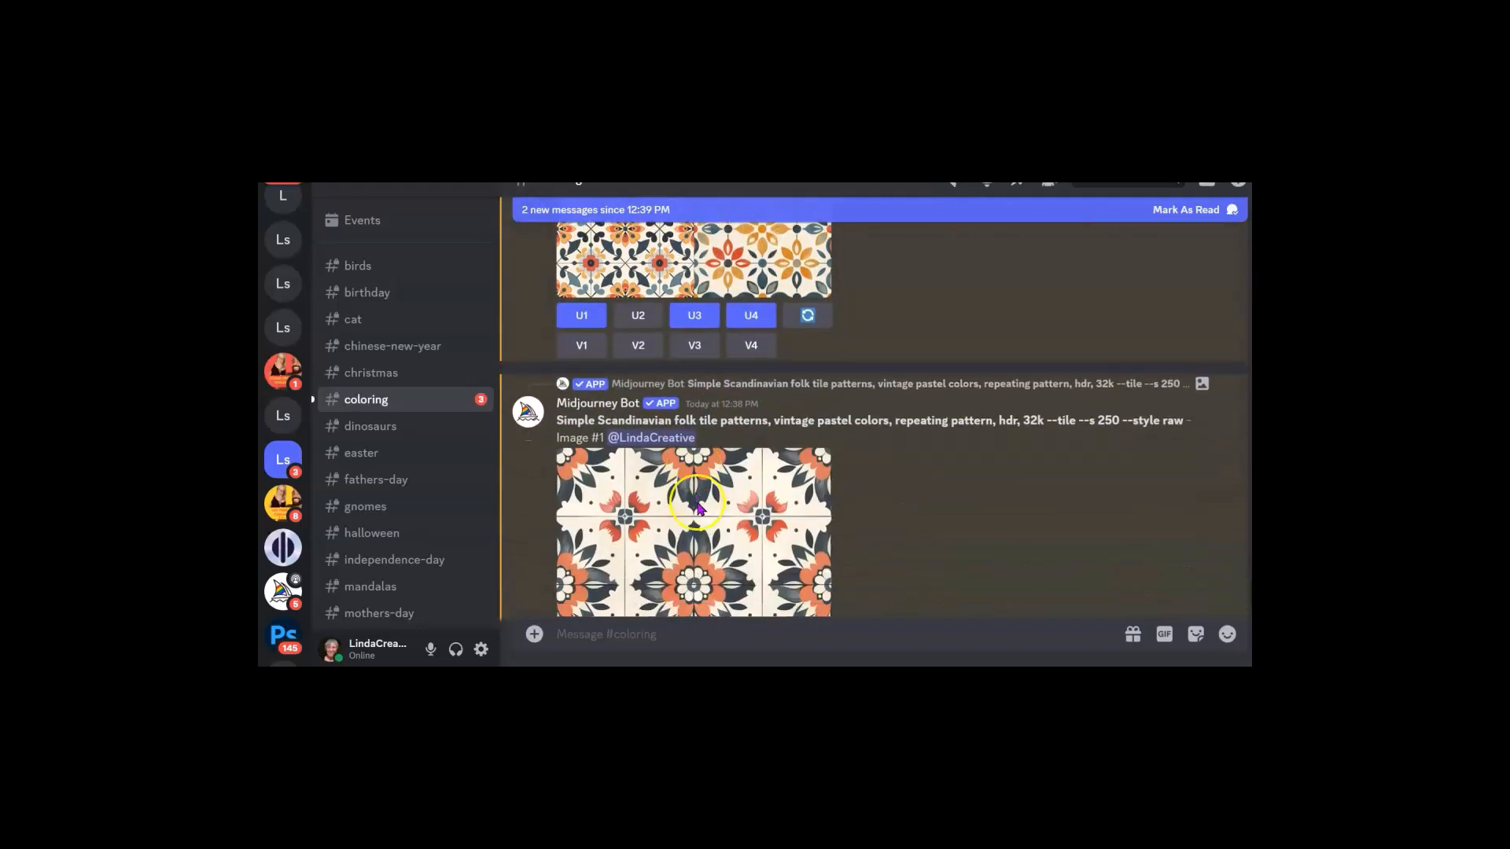
# - Save the upscaled Scandinavian folk tile images #4, #3 and #2 as PNG files in the Downloads folder
pyautogui.rightClick(683, 454)
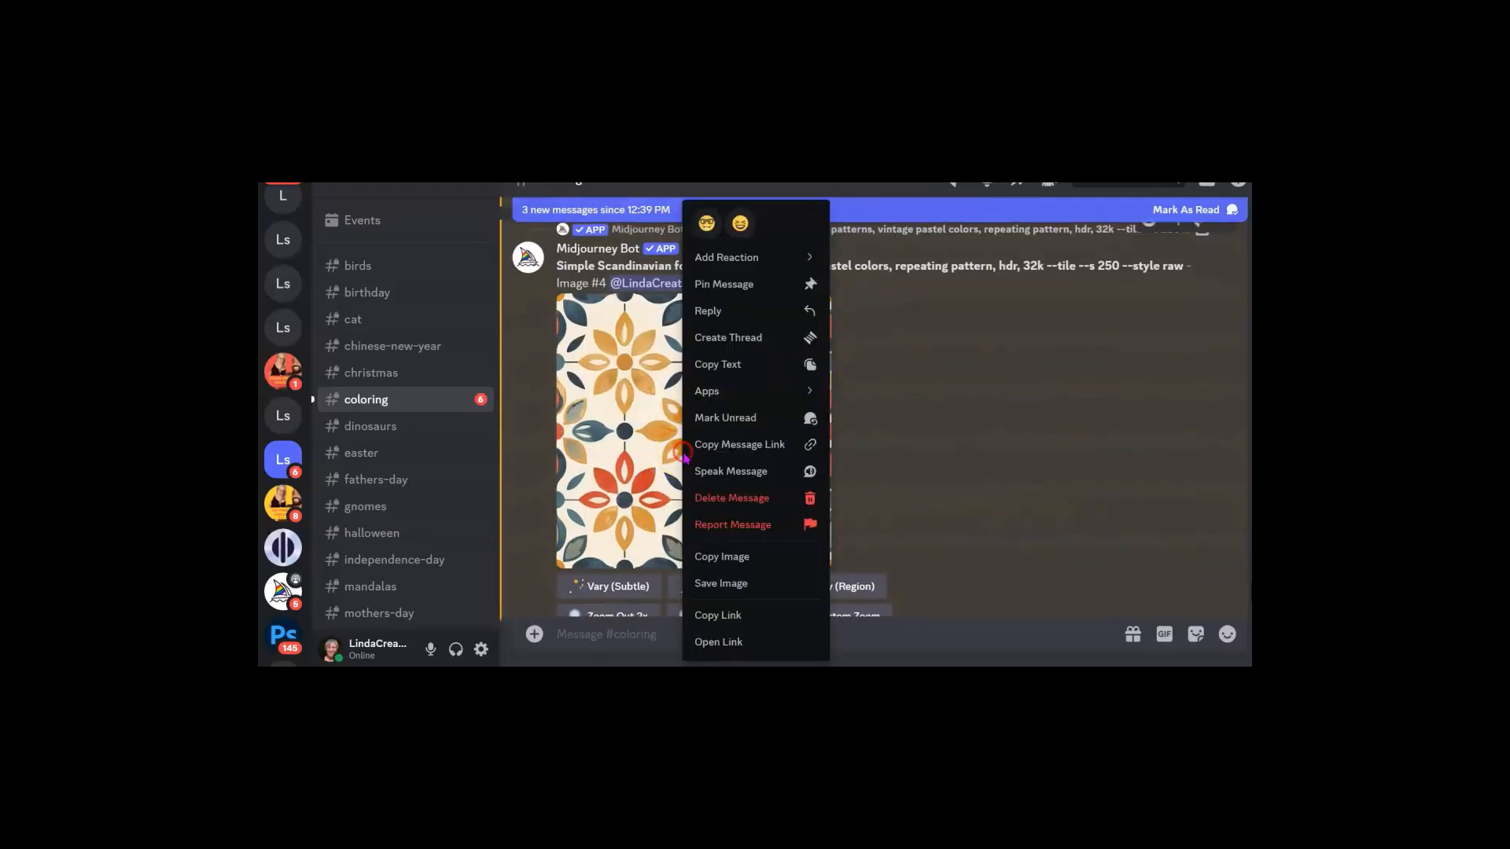
pyautogui.click(758, 583)
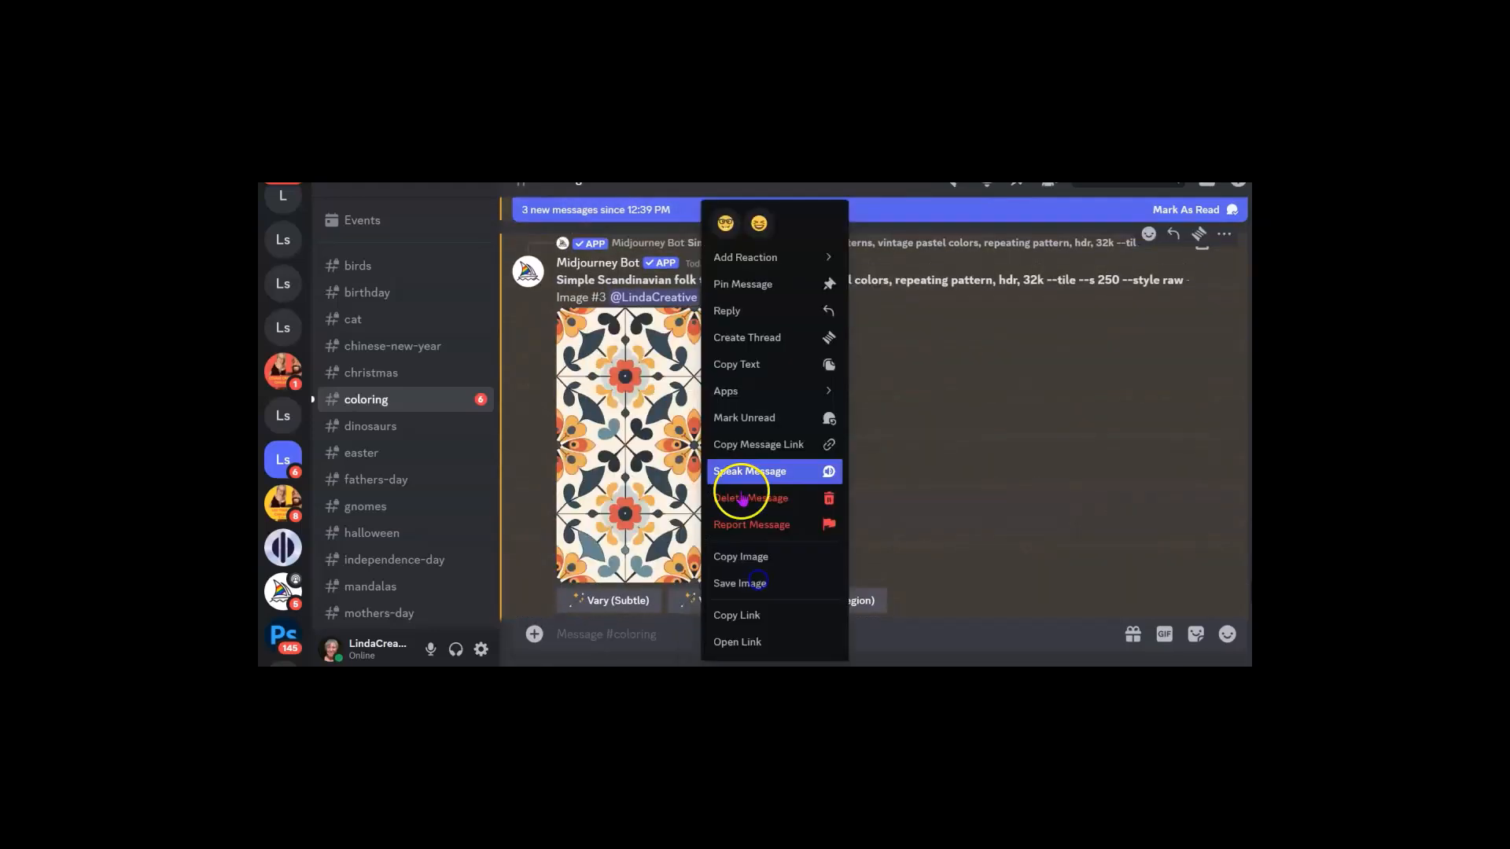
pyautogui.click(770, 583)
pyautogui.rightClick(680, 425)
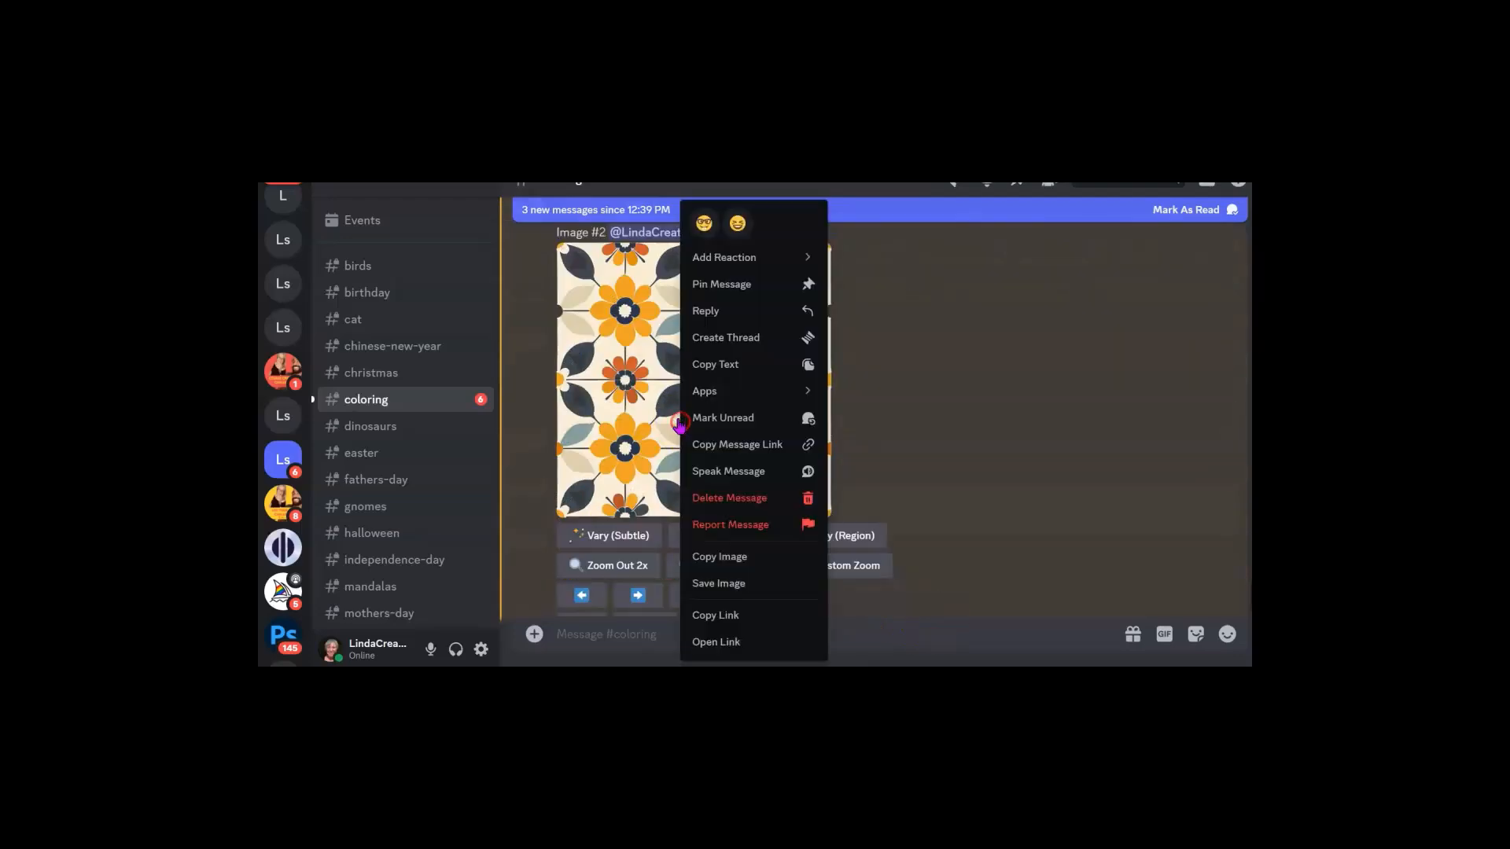
pyautogui.click(752, 586)
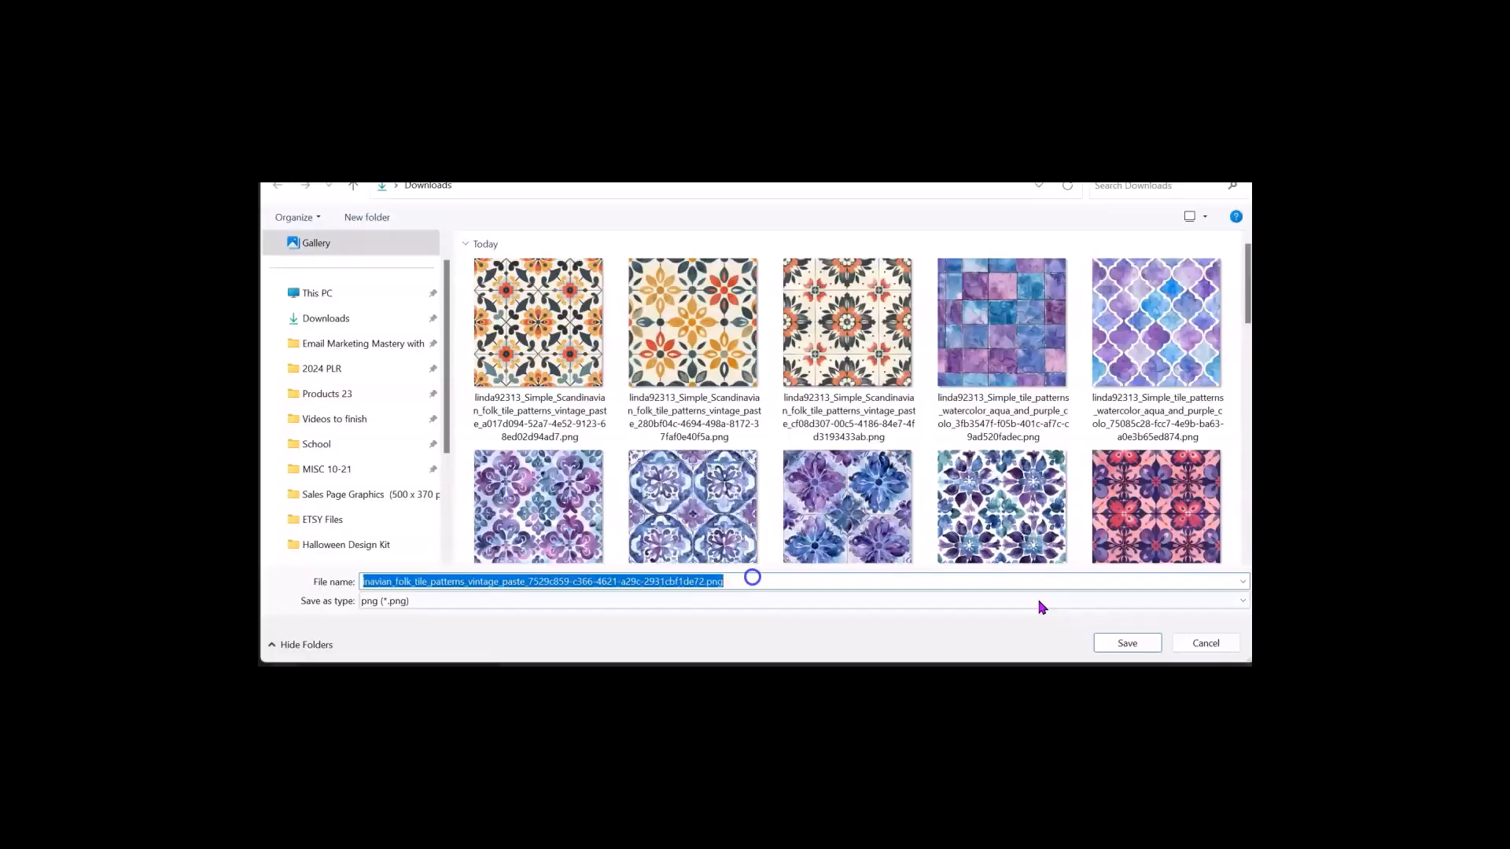
pyautogui.click(1123, 638)
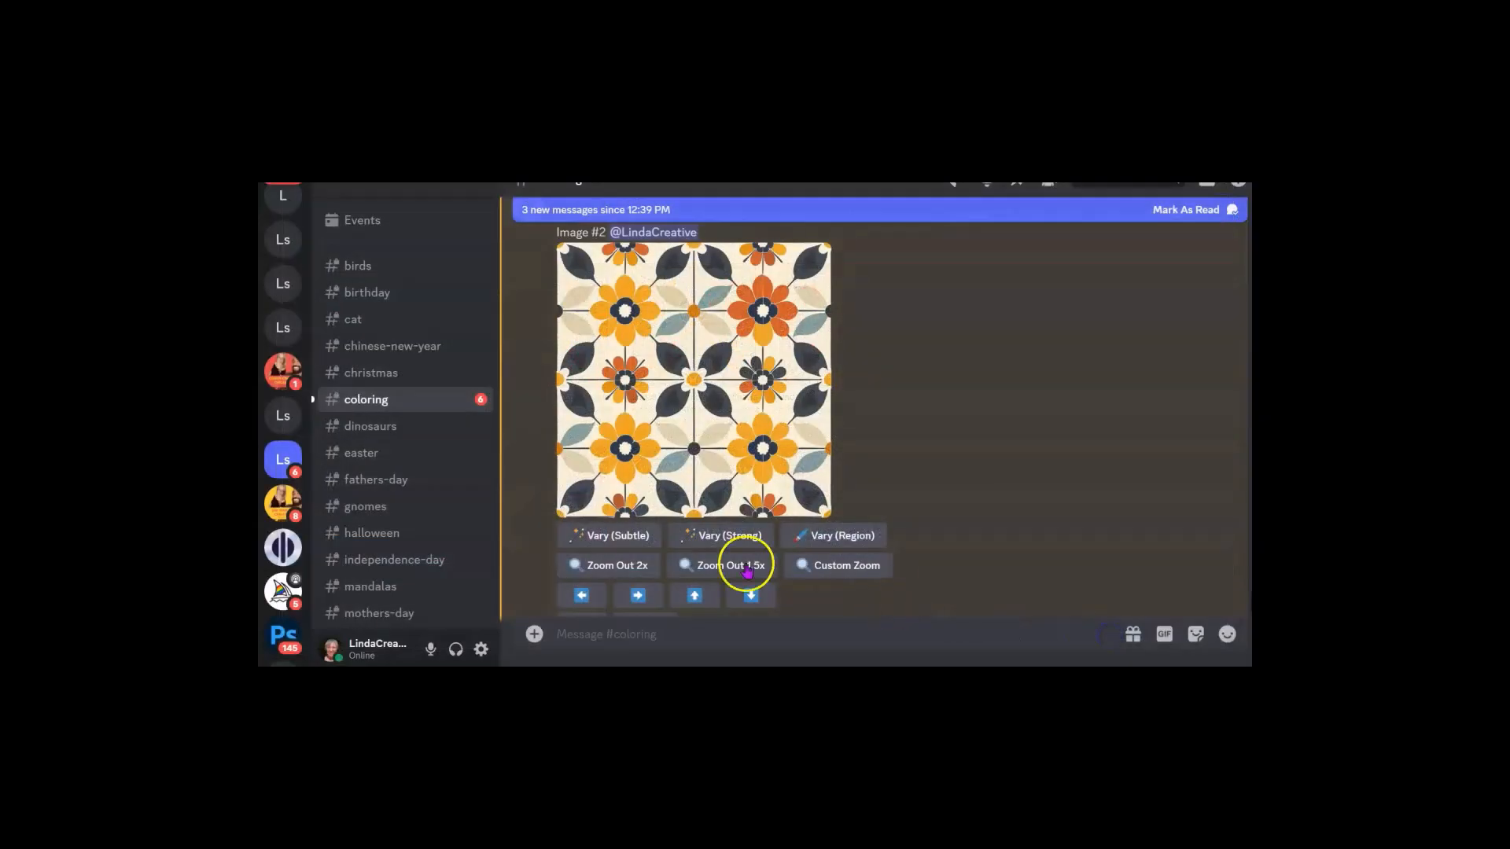
# - Look back over the upscaled Scandinavian folk tile images and their source grid
pyautogui.scroll(8, 747, 564)
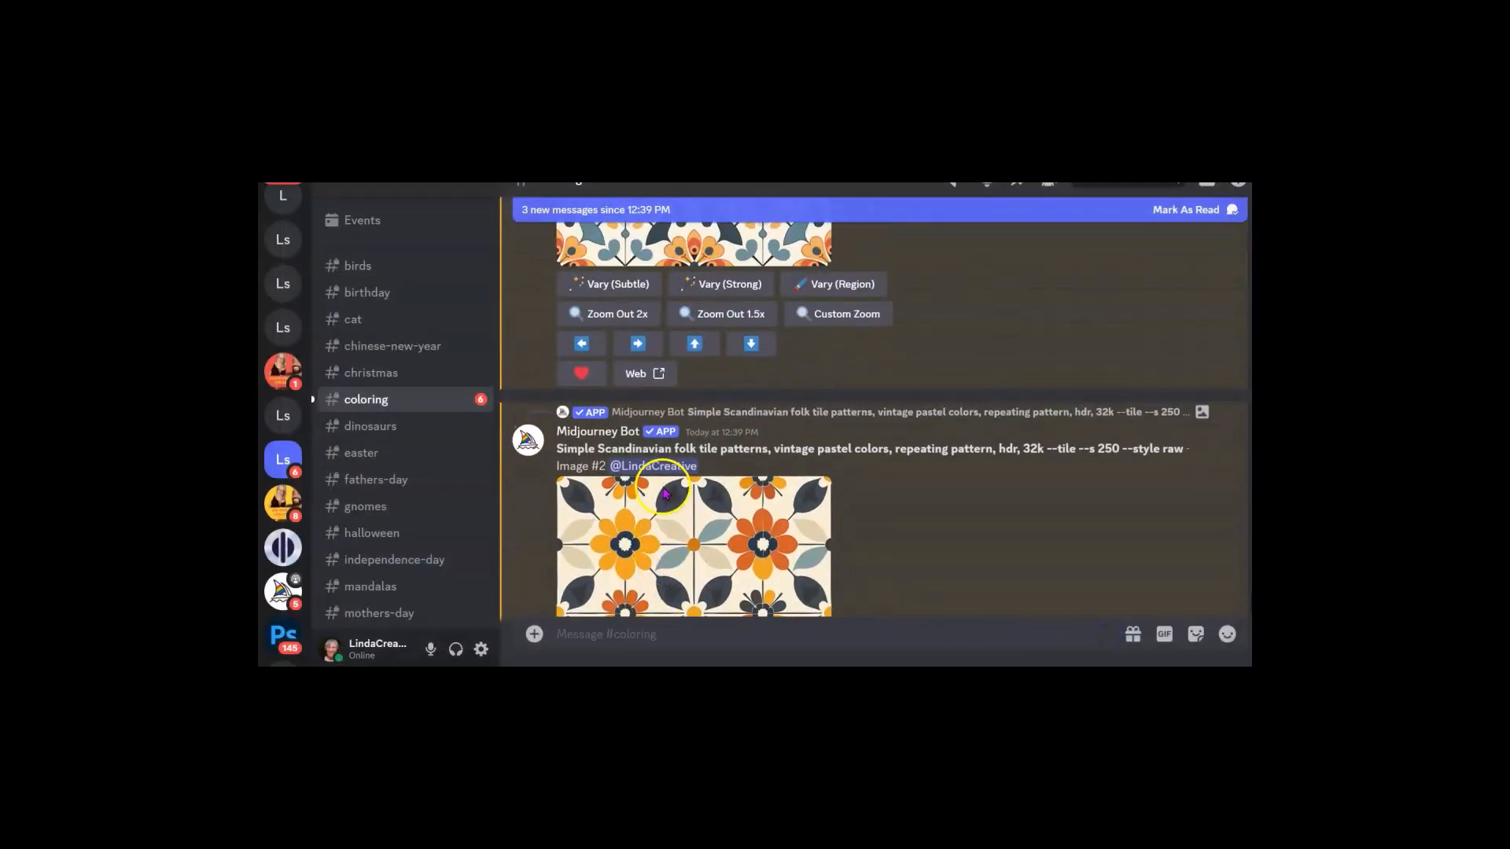
pyautogui.scroll(10, 692, 483)
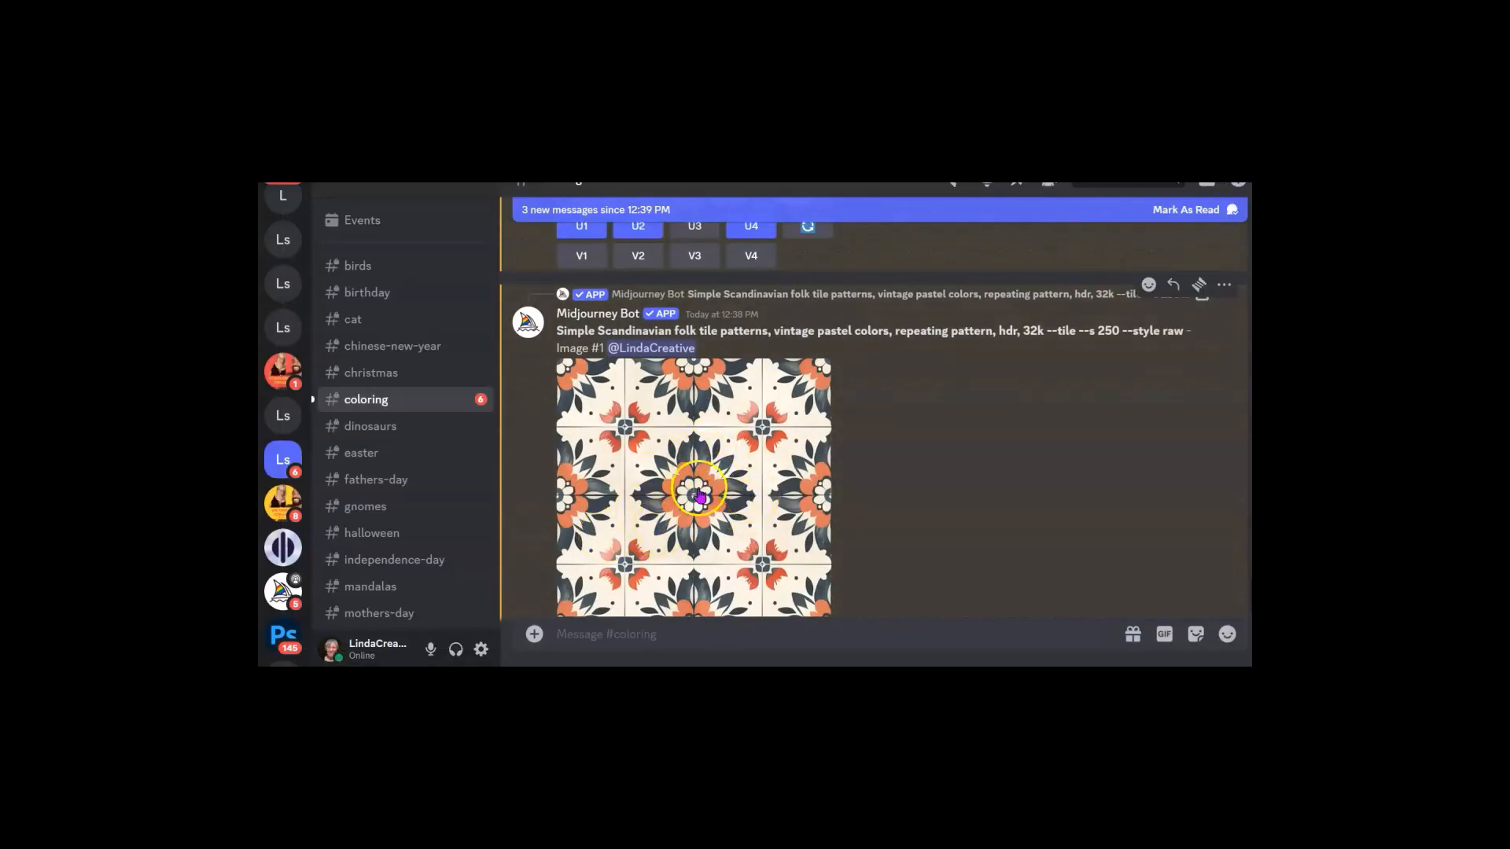
pyautogui.scroll(5, 691, 503)
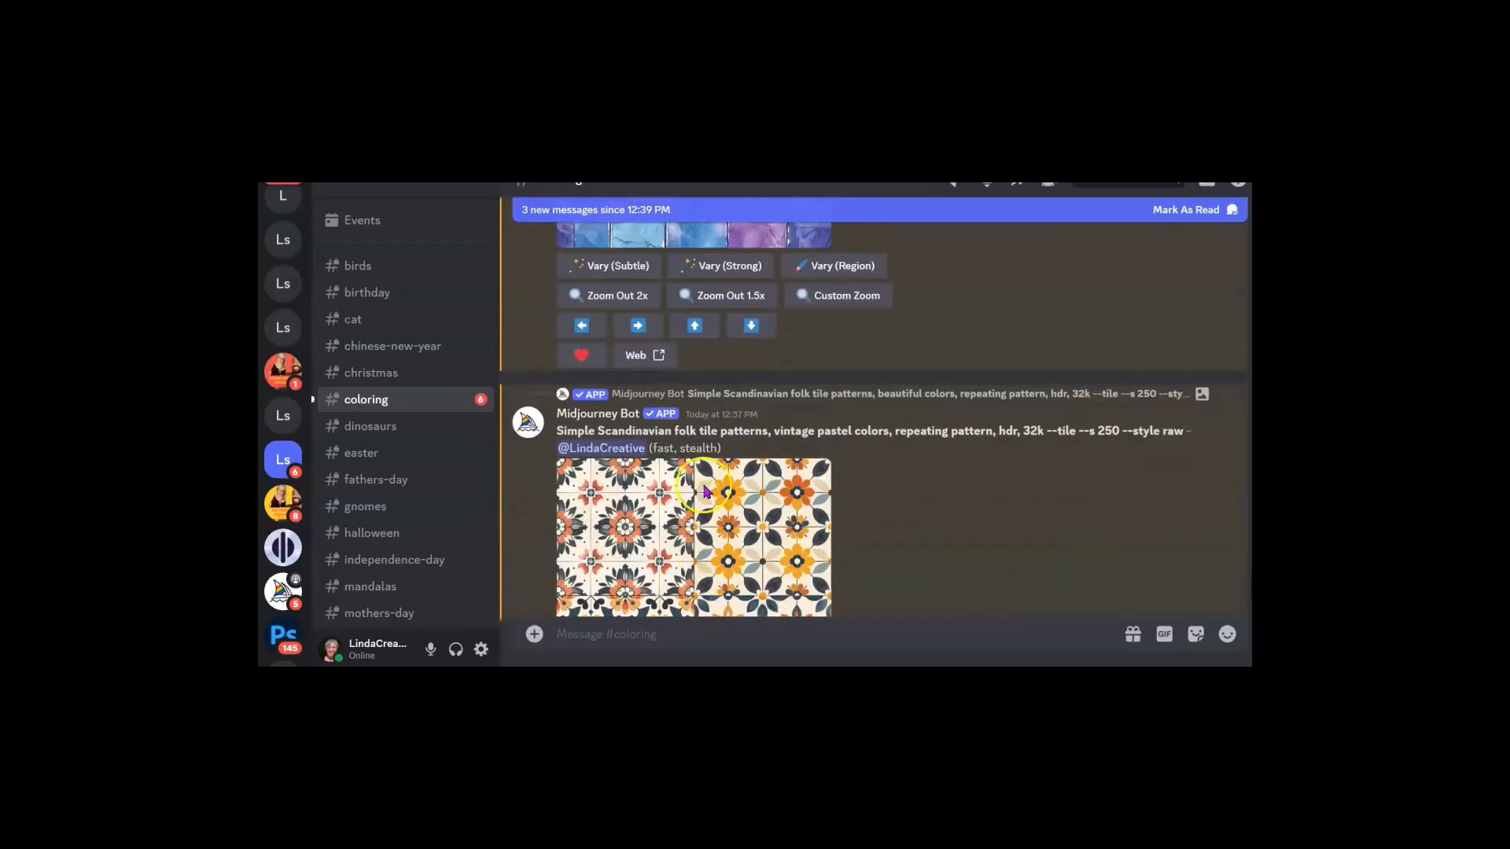
pyautogui.scroll(4, 706, 491)
pyautogui.scroll(-8, 705, 491)
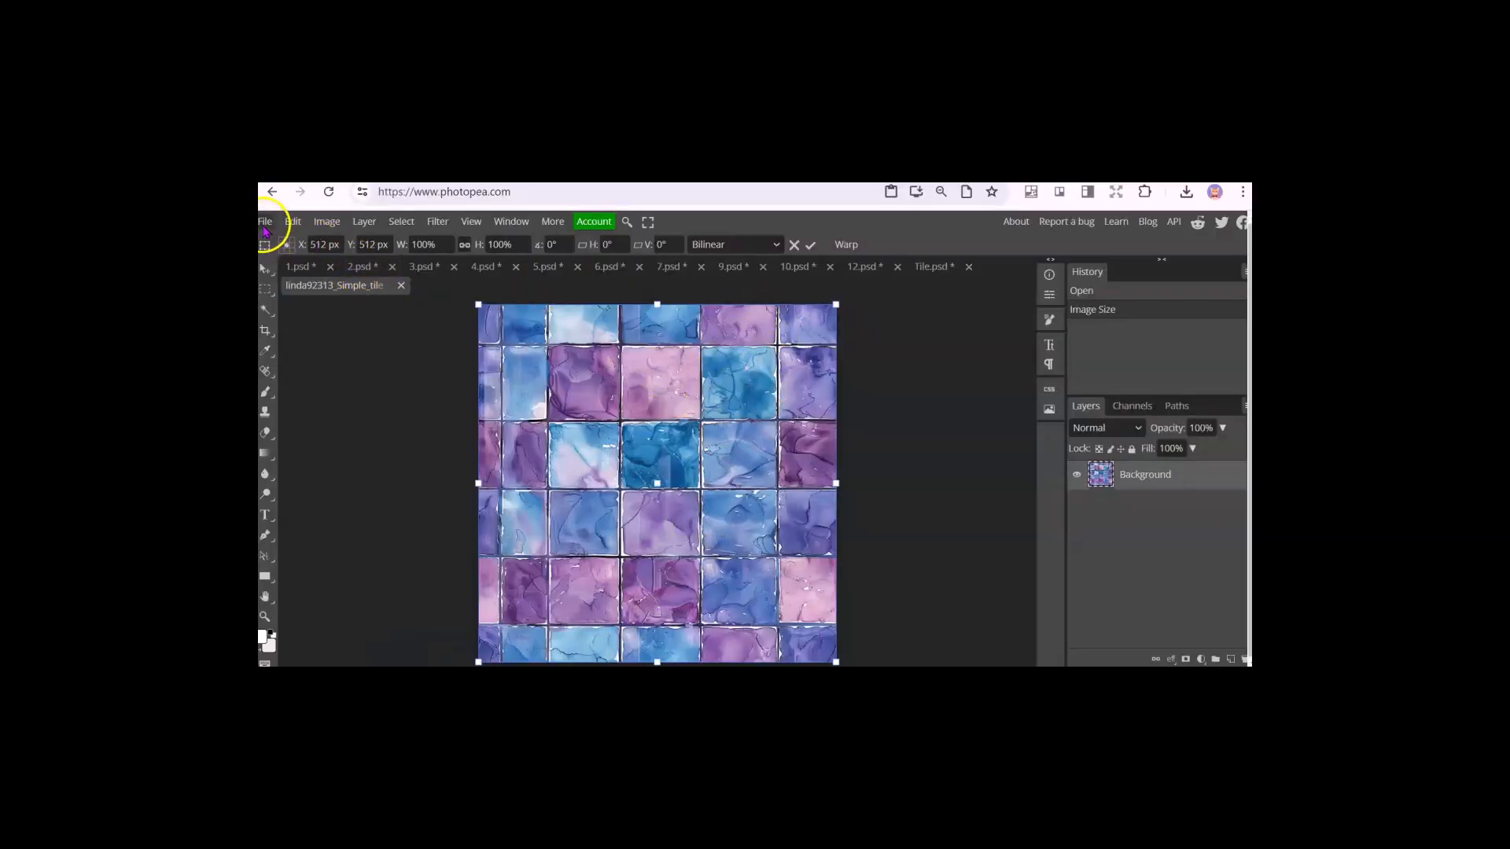
# - Switch to Photopea and create a 4 × 4 inch project named Tile at 300 DPI with a transparent background
pyautogui.click(266, 224)
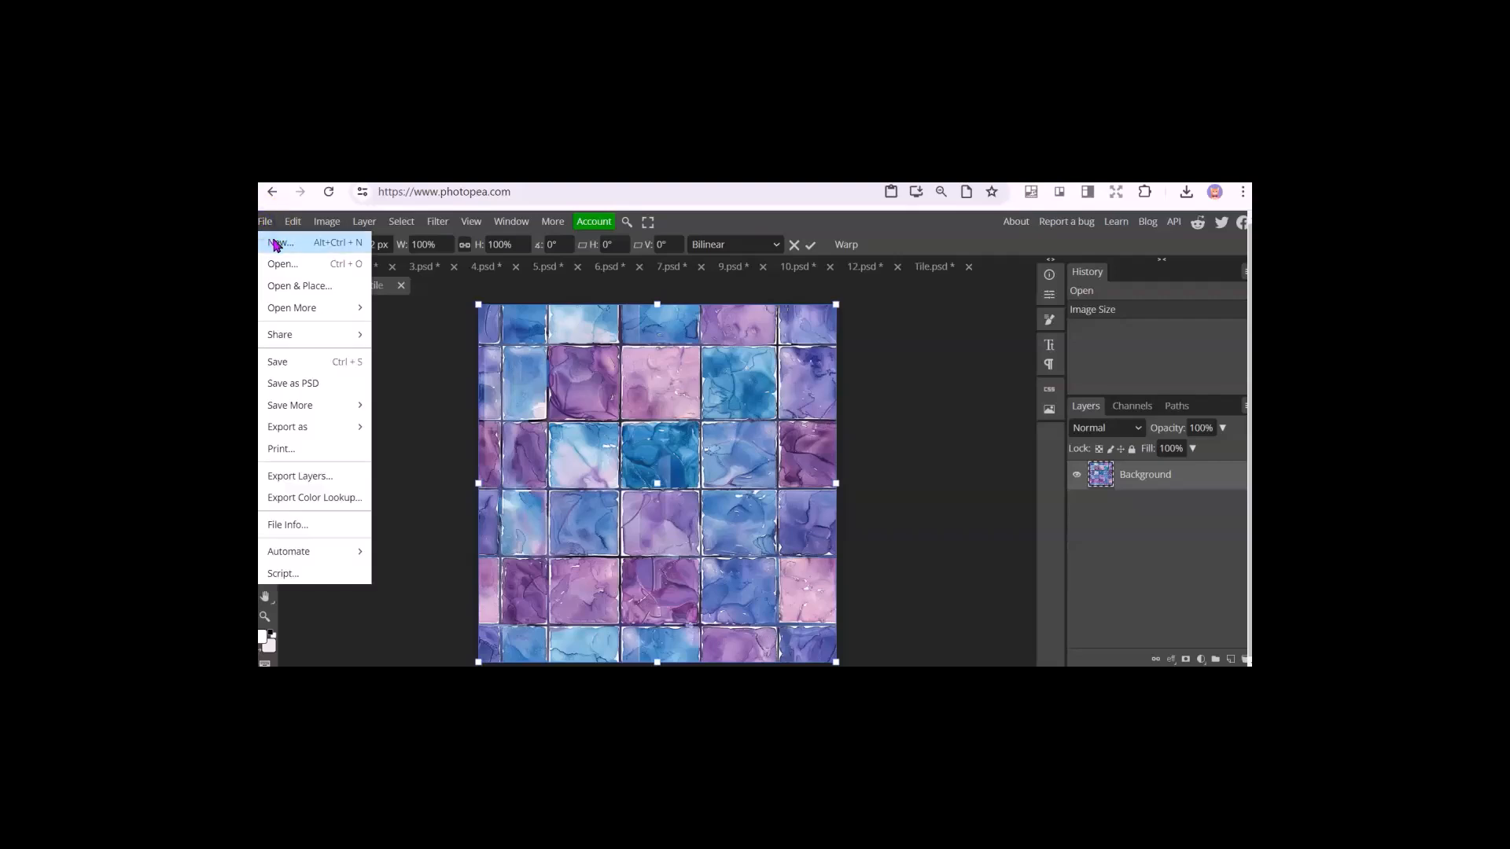
pyautogui.click(281, 243)
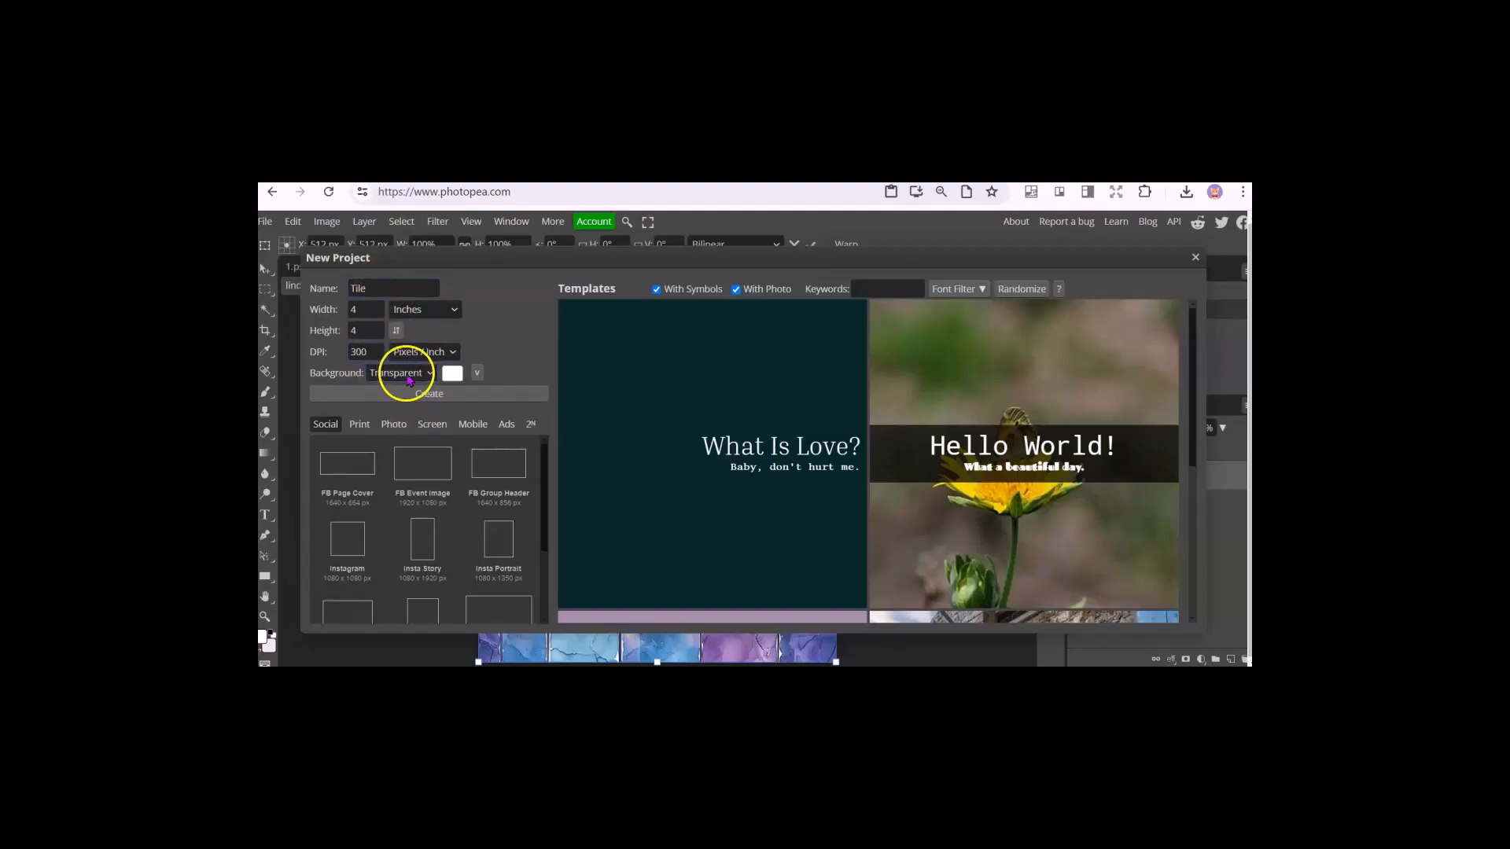
pyautogui.click(431, 398)
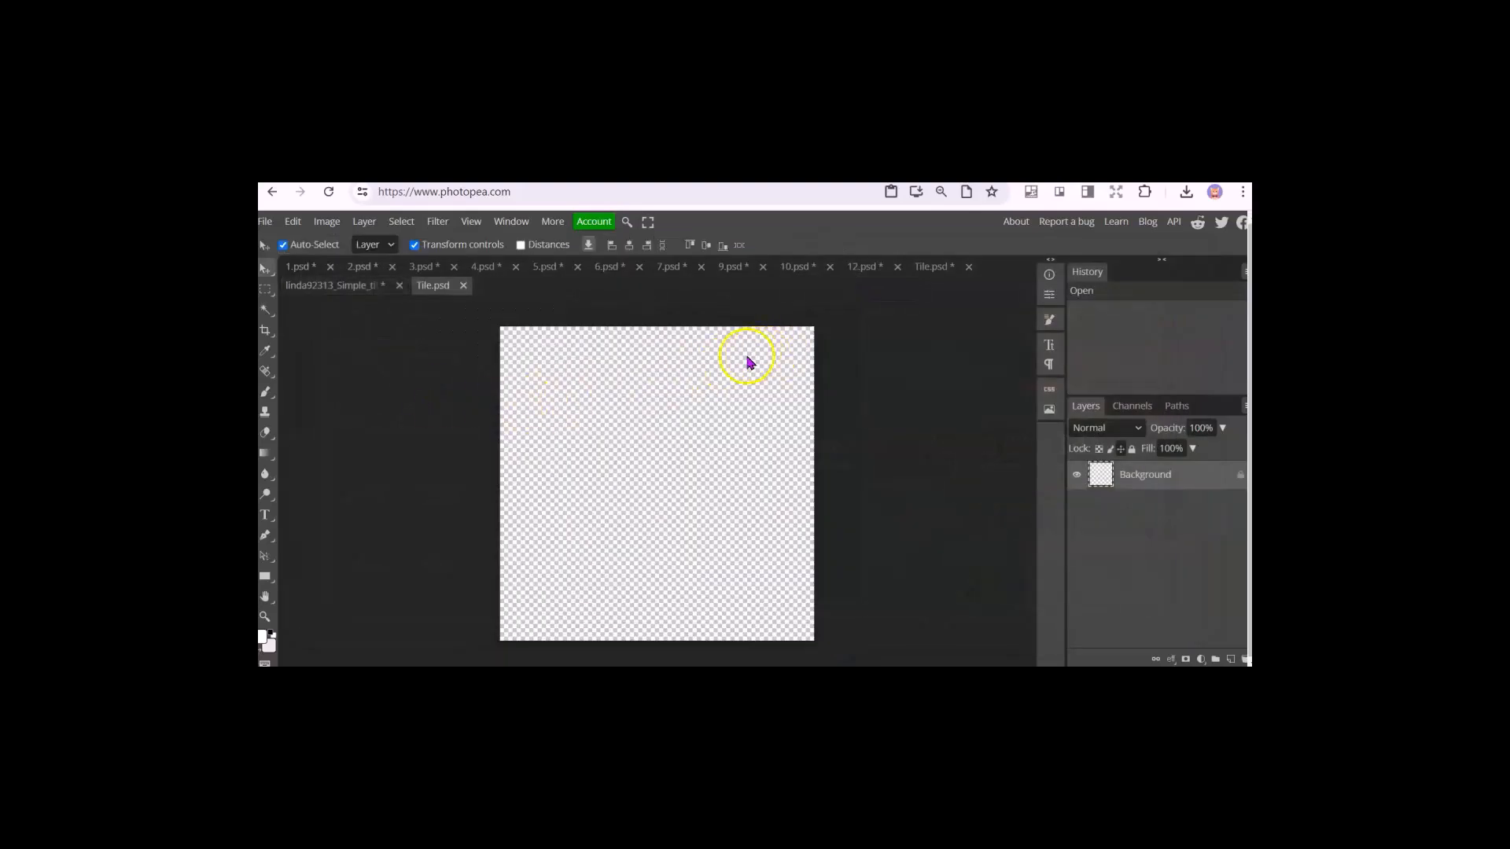
# - Create a second project named background, 12 × 12 inches at 300 DPI with a transparent background
pyautogui.click(265, 221)
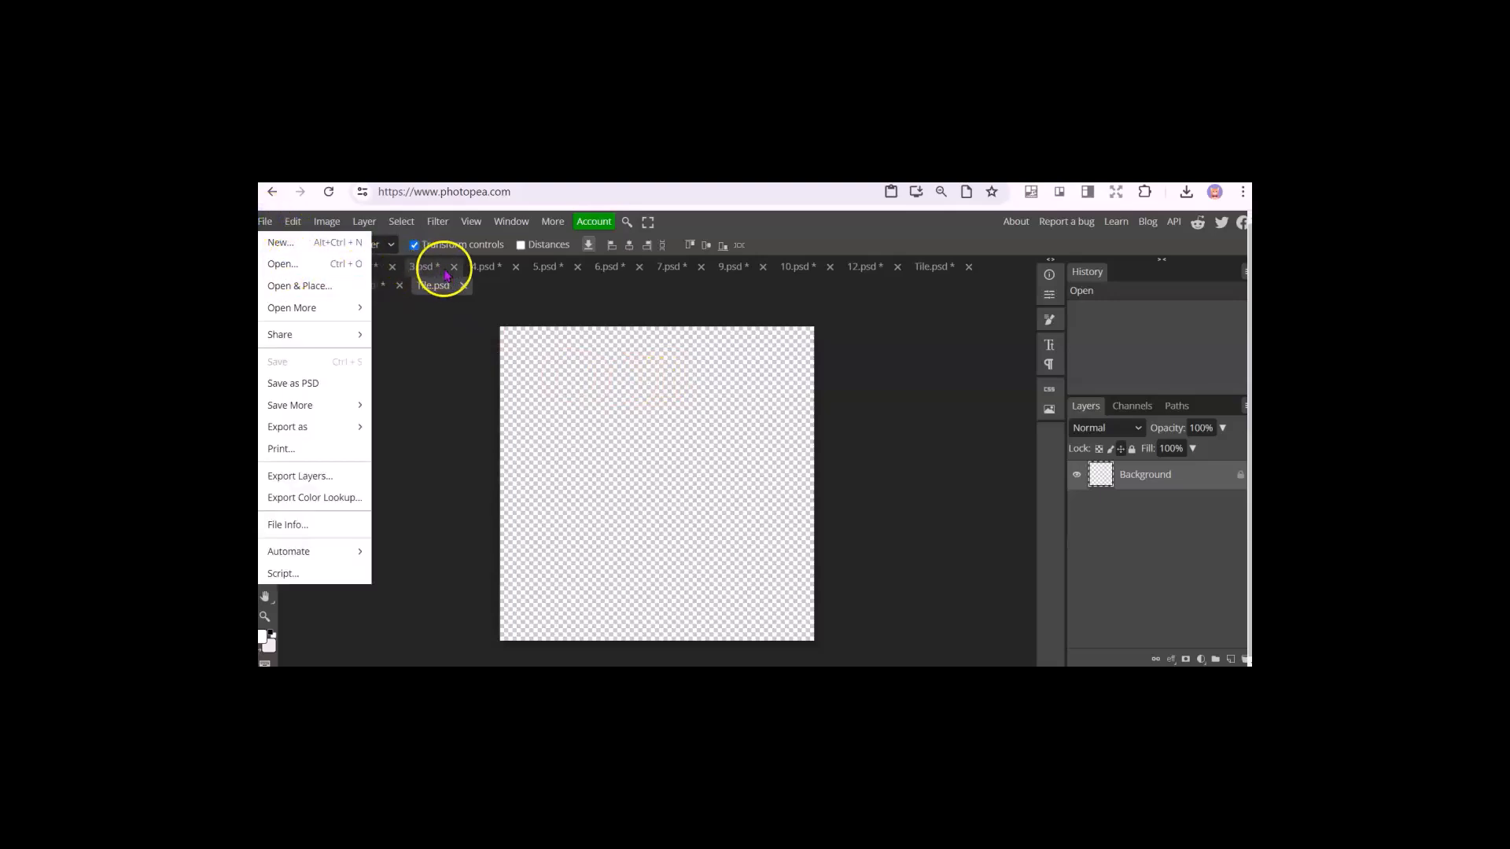
pyautogui.click(294, 246)
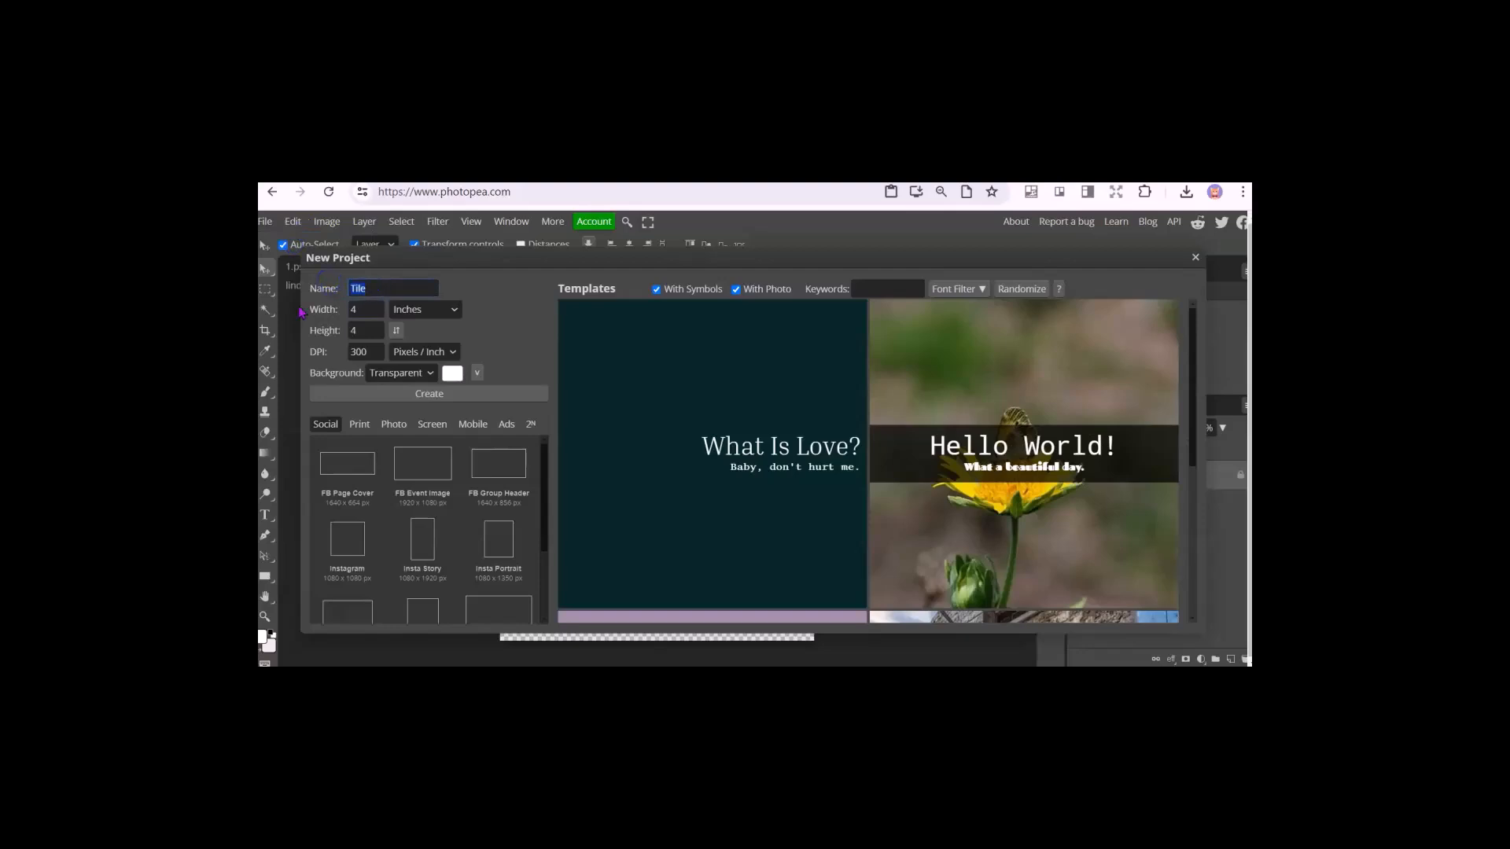
pyautogui.press('BackSpace')
pyautogui.write('background')
pyautogui.moveTo(377, 330); pyautogui.dragTo(339, 326)
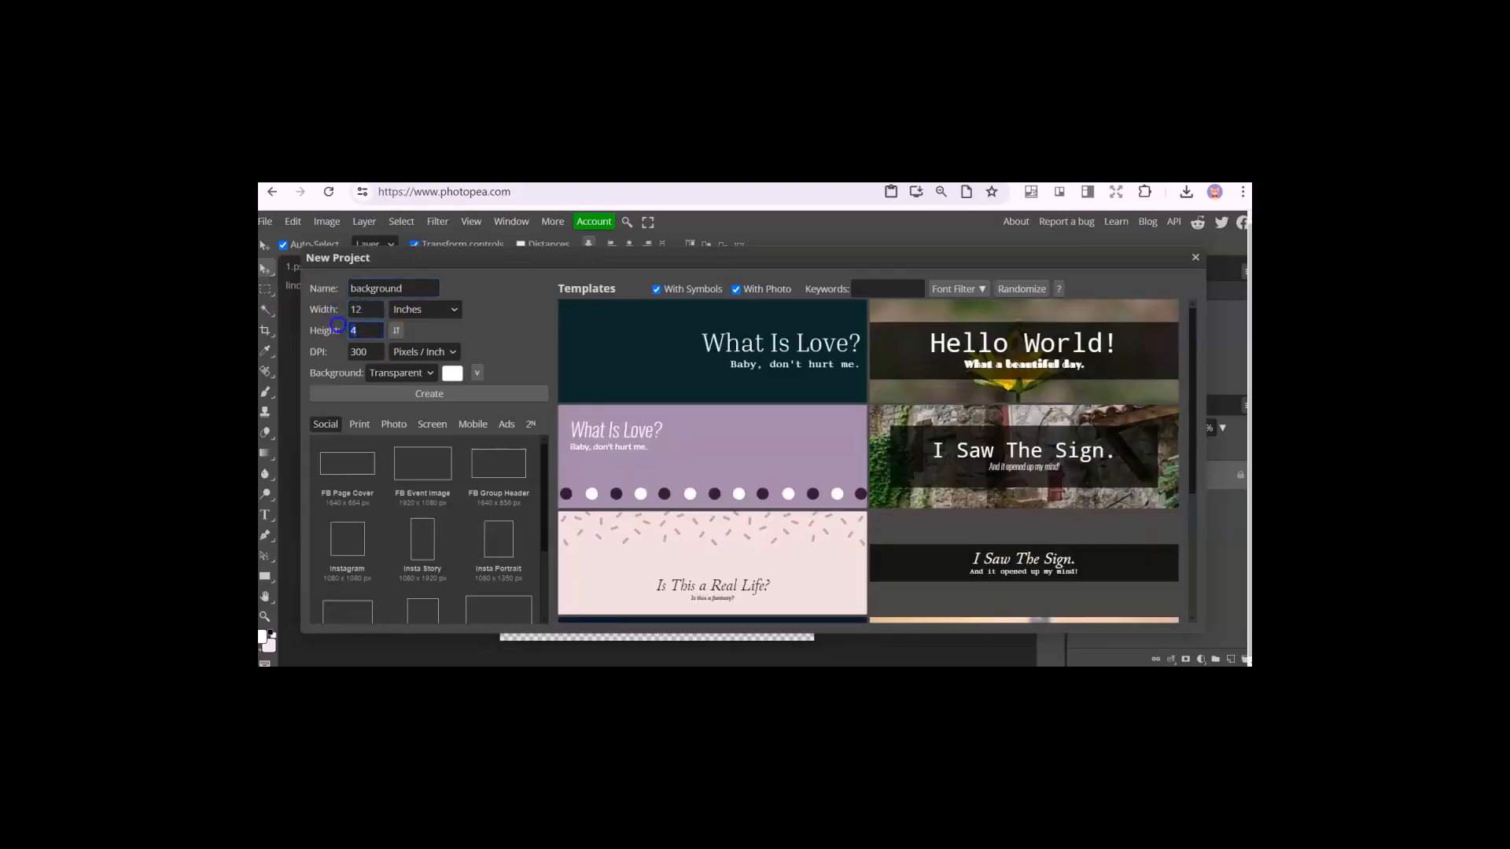
pyautogui.write('12')
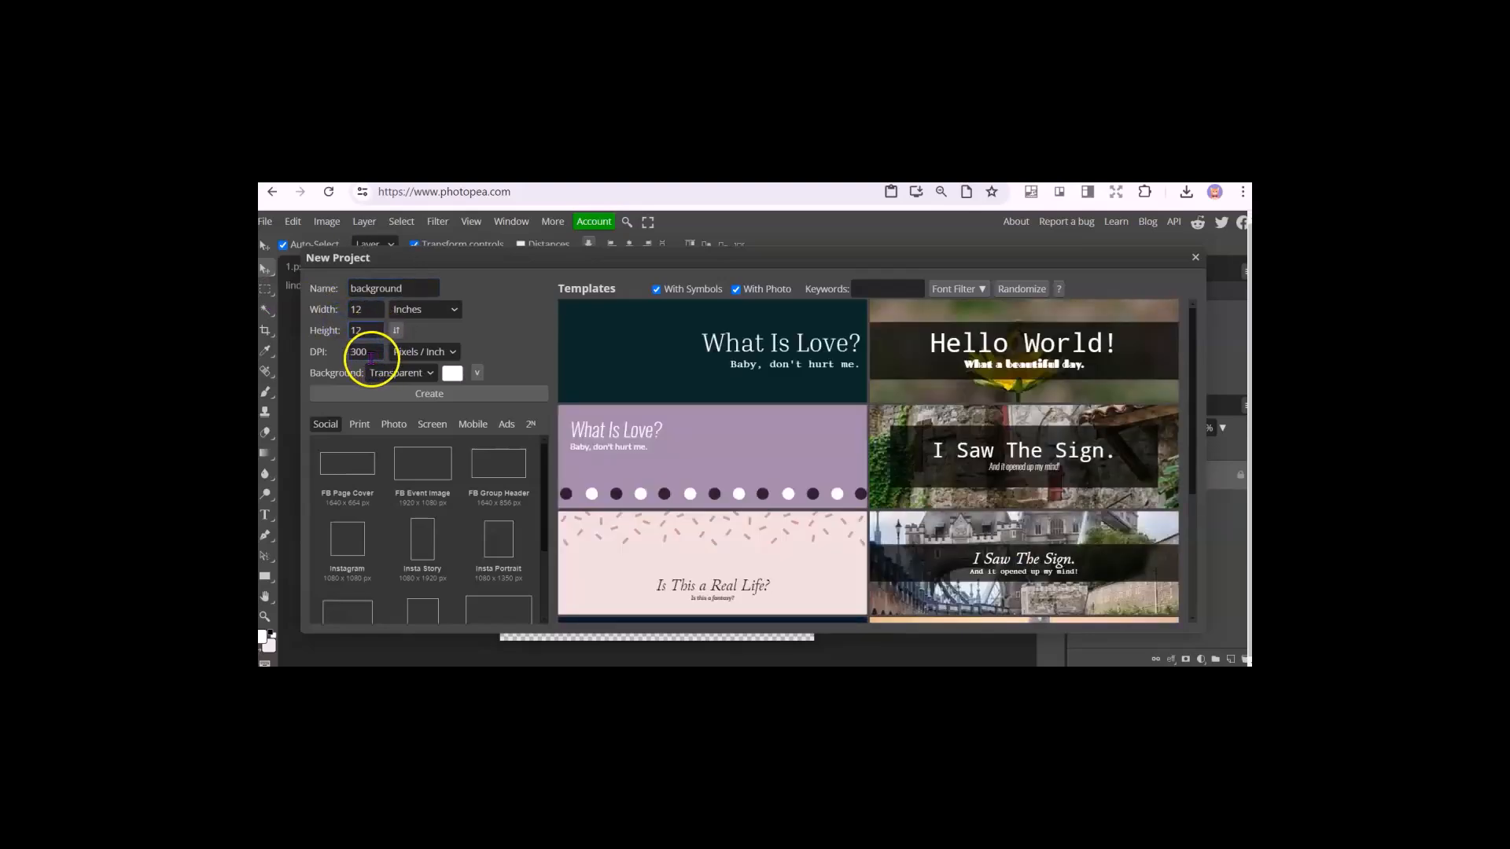
pyautogui.click(425, 395)
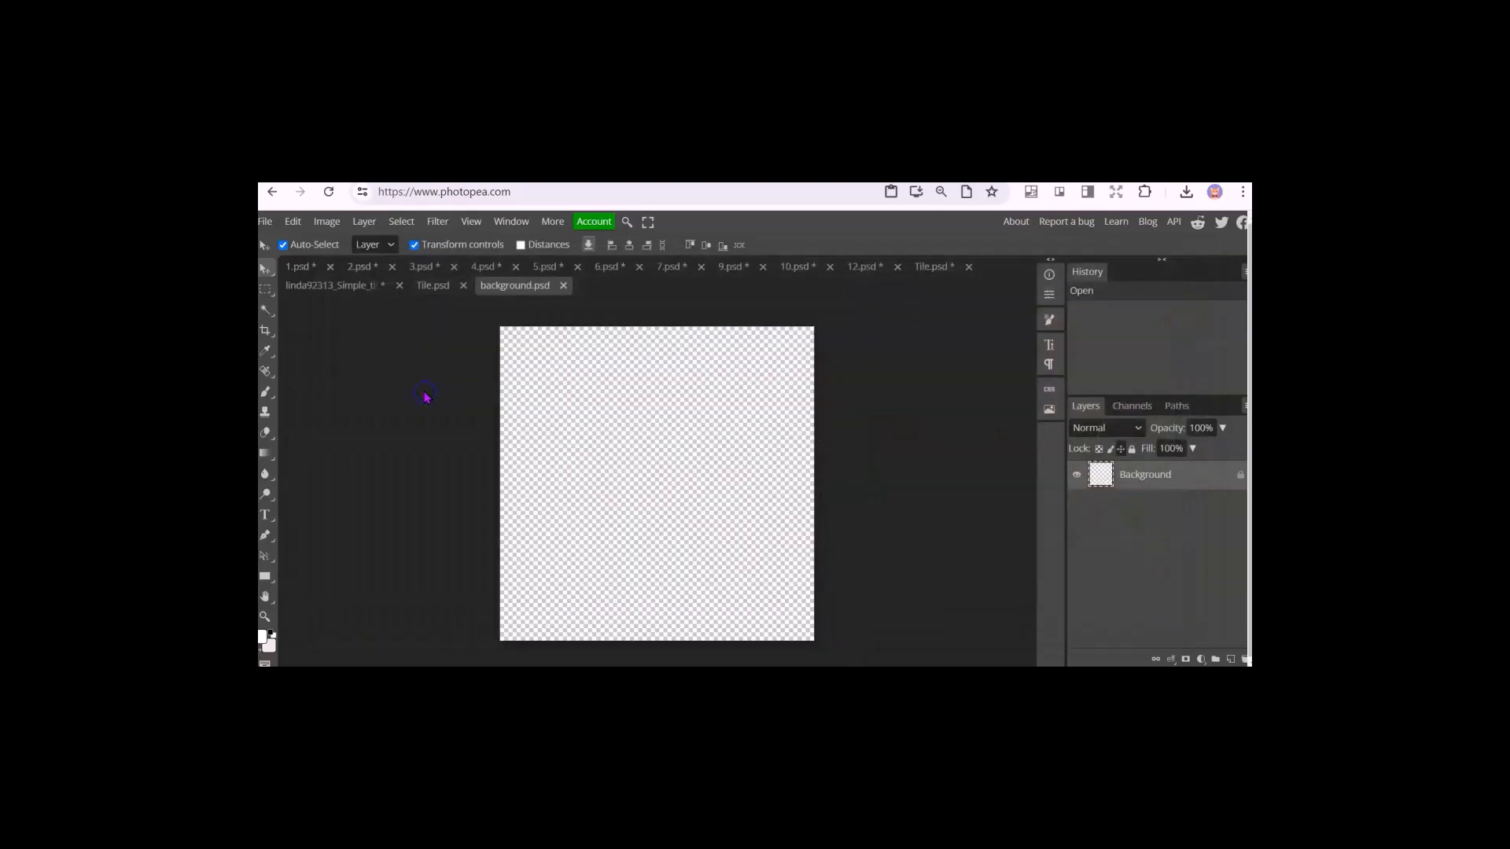
# - Place the downloaded Scandinavian tile image with red flowers and orange petals into the Tile document
pyautogui.click(265, 221)
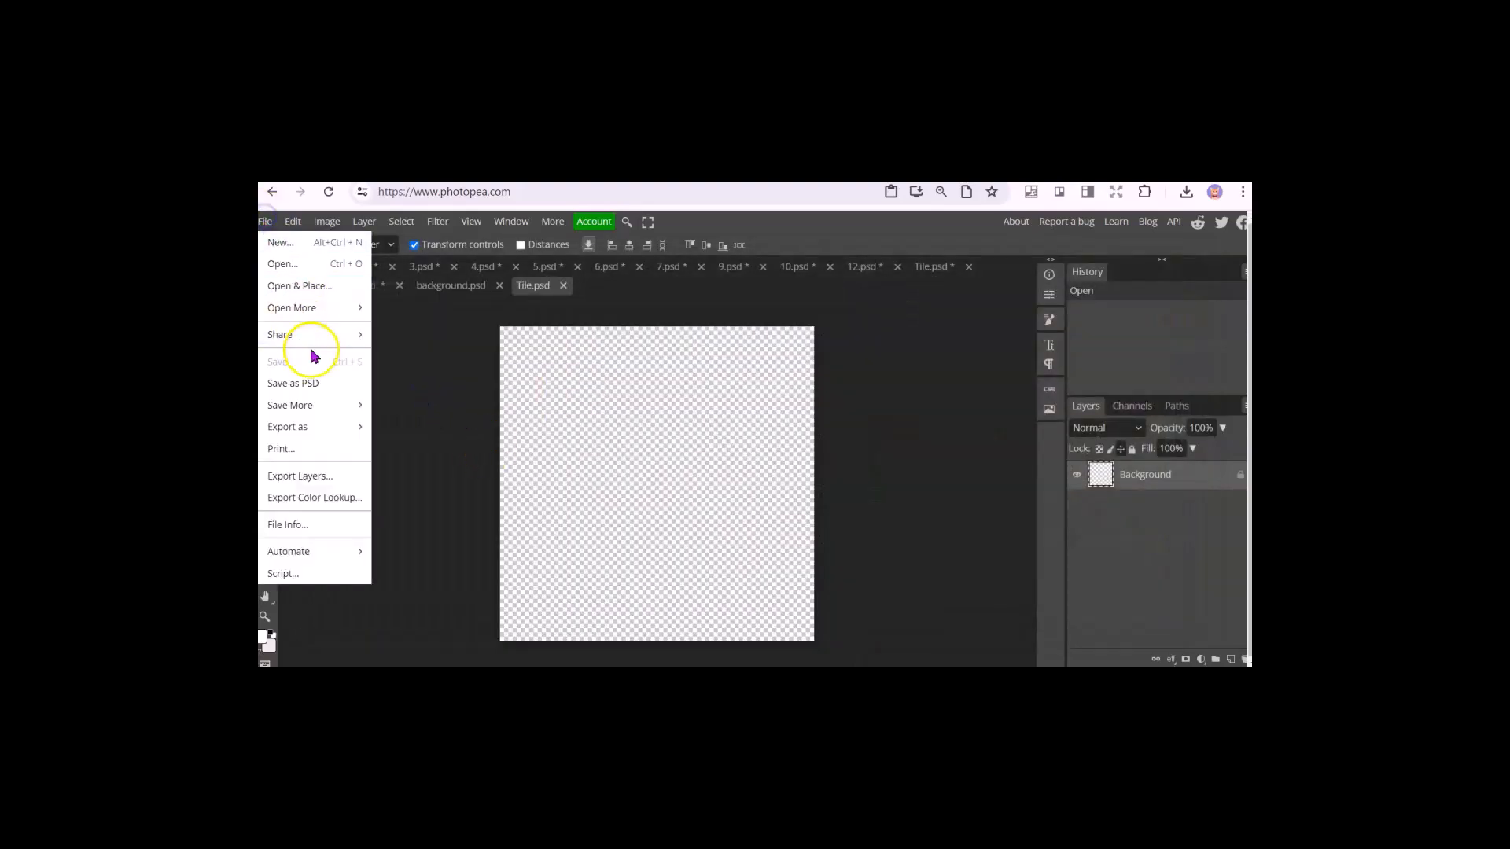
pyautogui.click(311, 289)
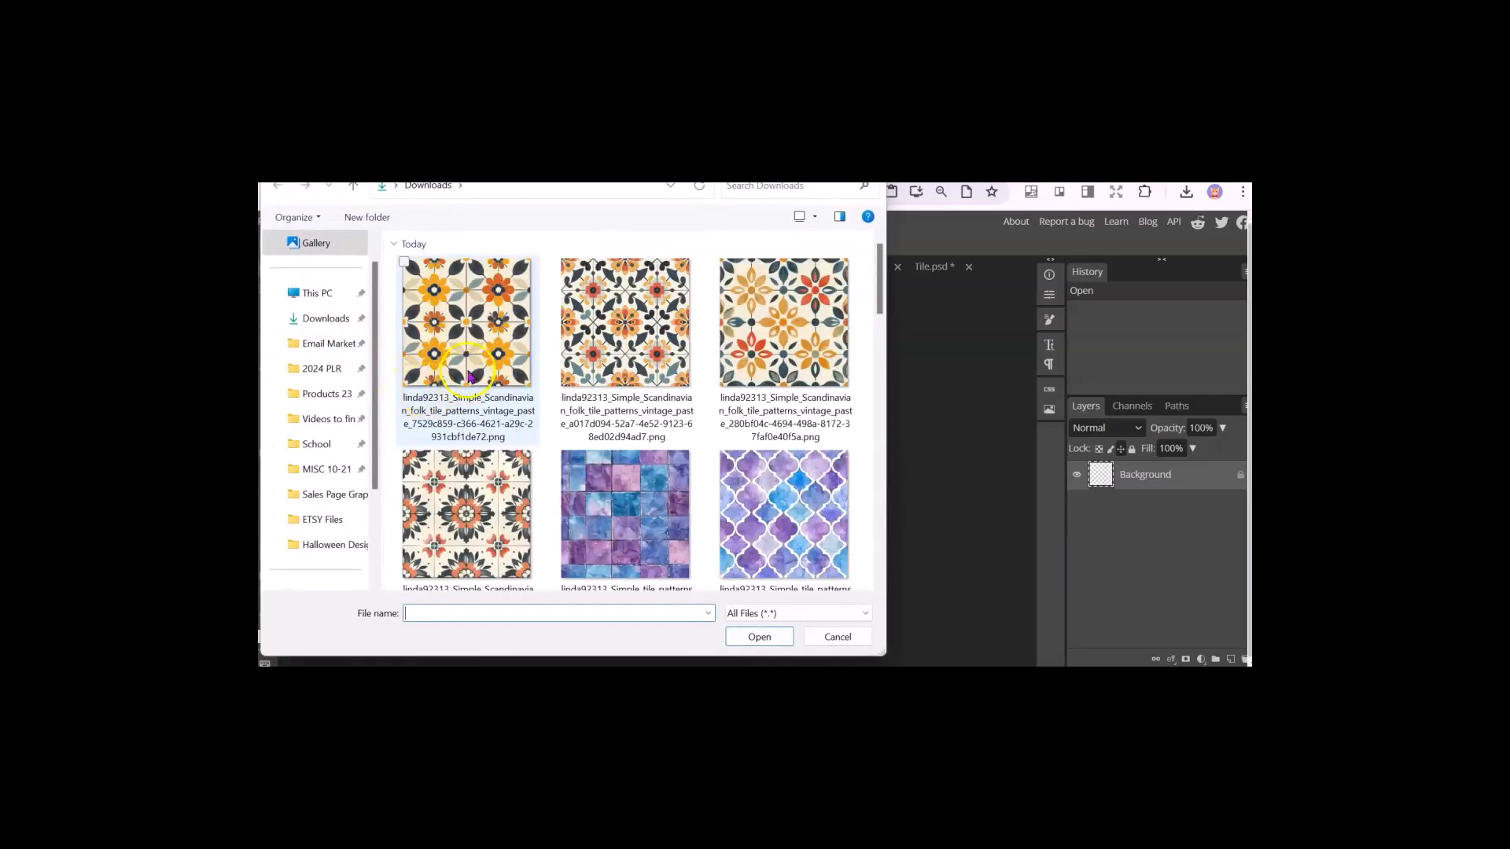
pyautogui.doubleClick(442, 336)
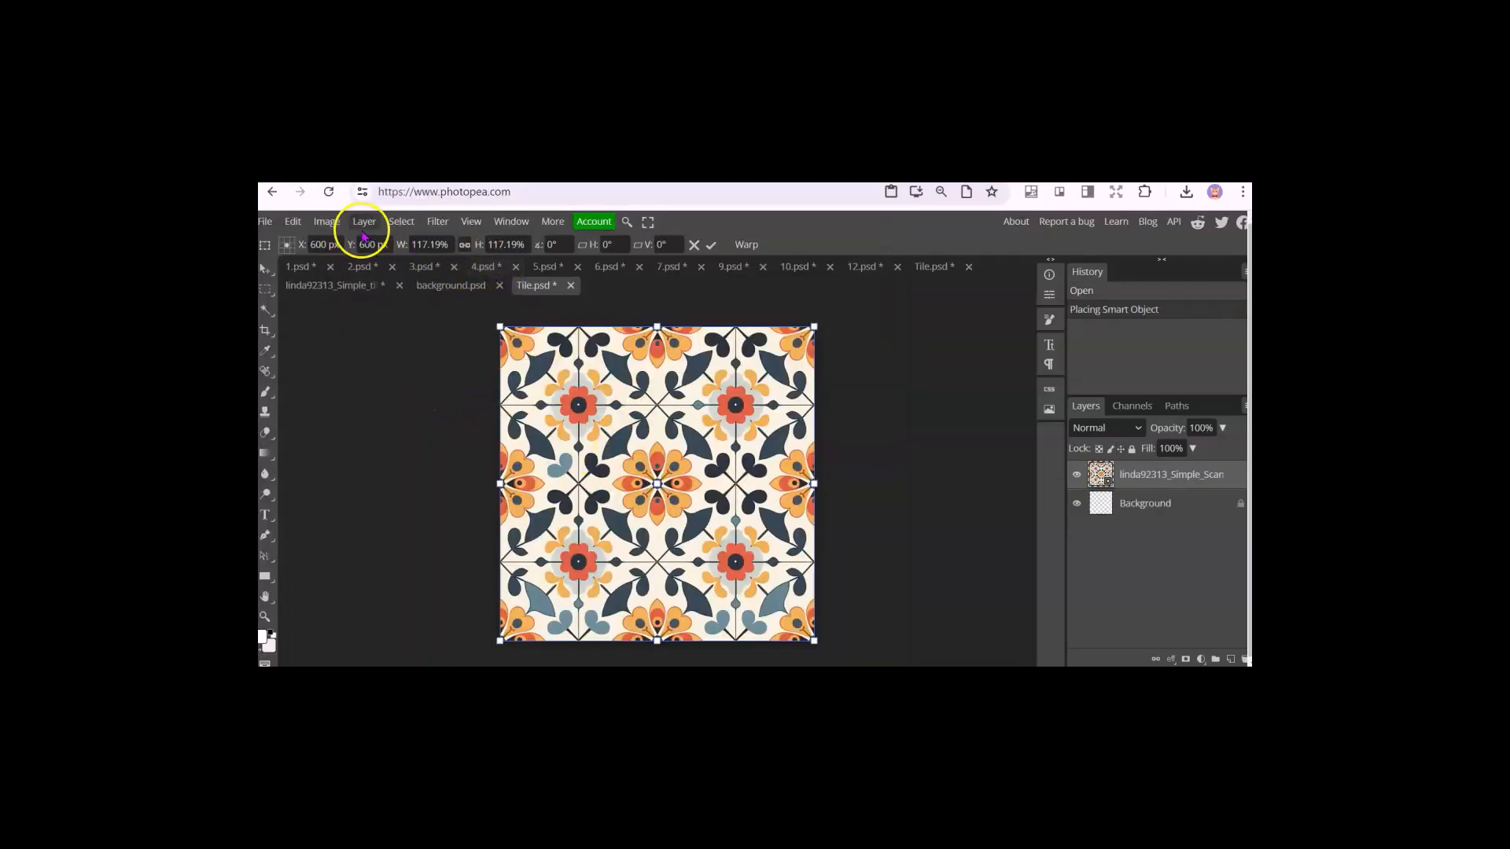
# - Check and apply the Tile document's image size of 4 × 4 inches at 300 DPI
pyautogui.click(327, 223)
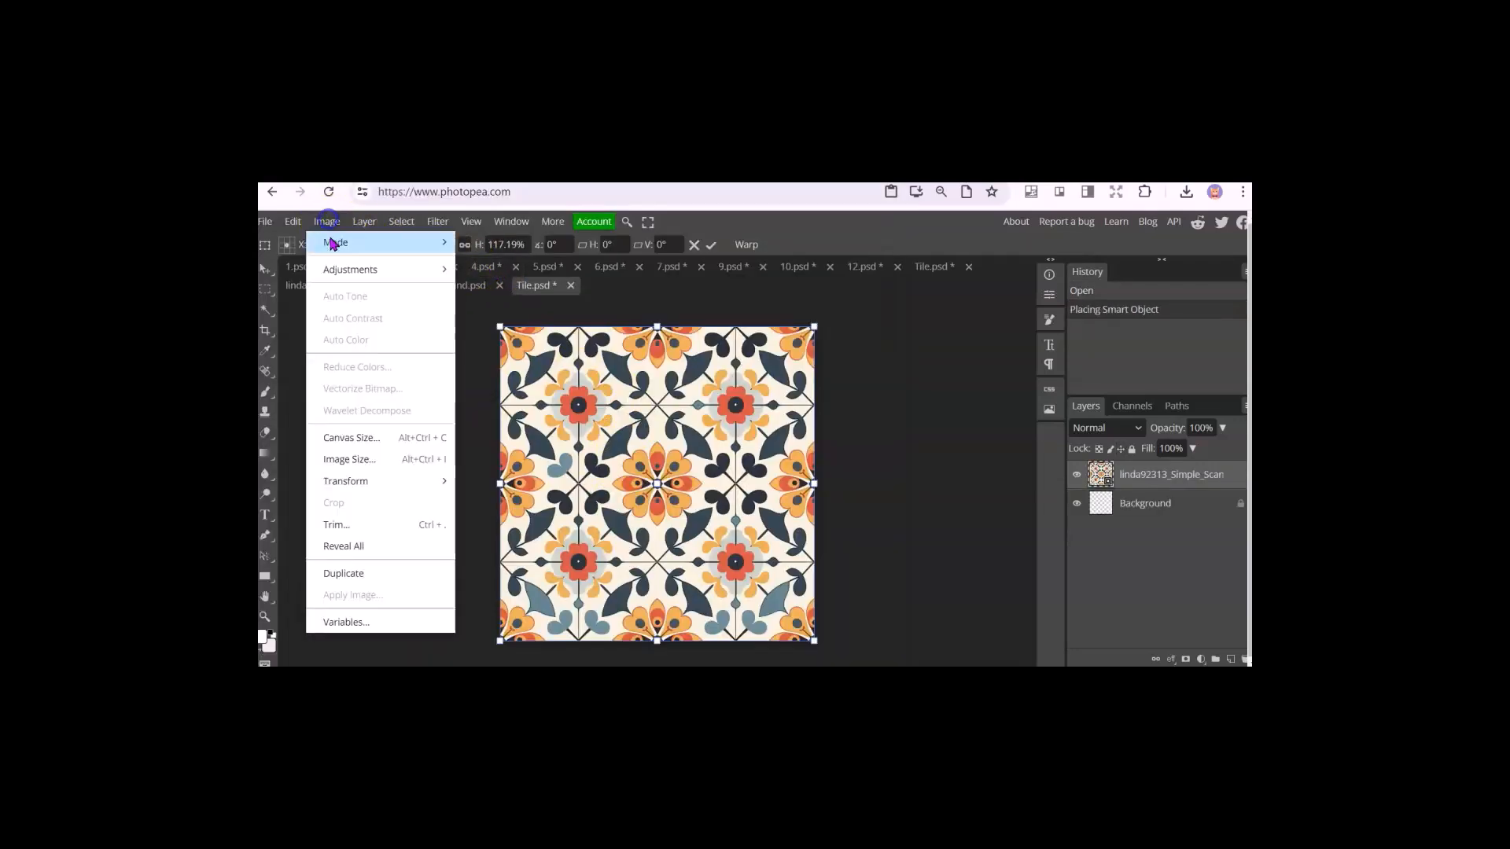
pyautogui.click(386, 461)
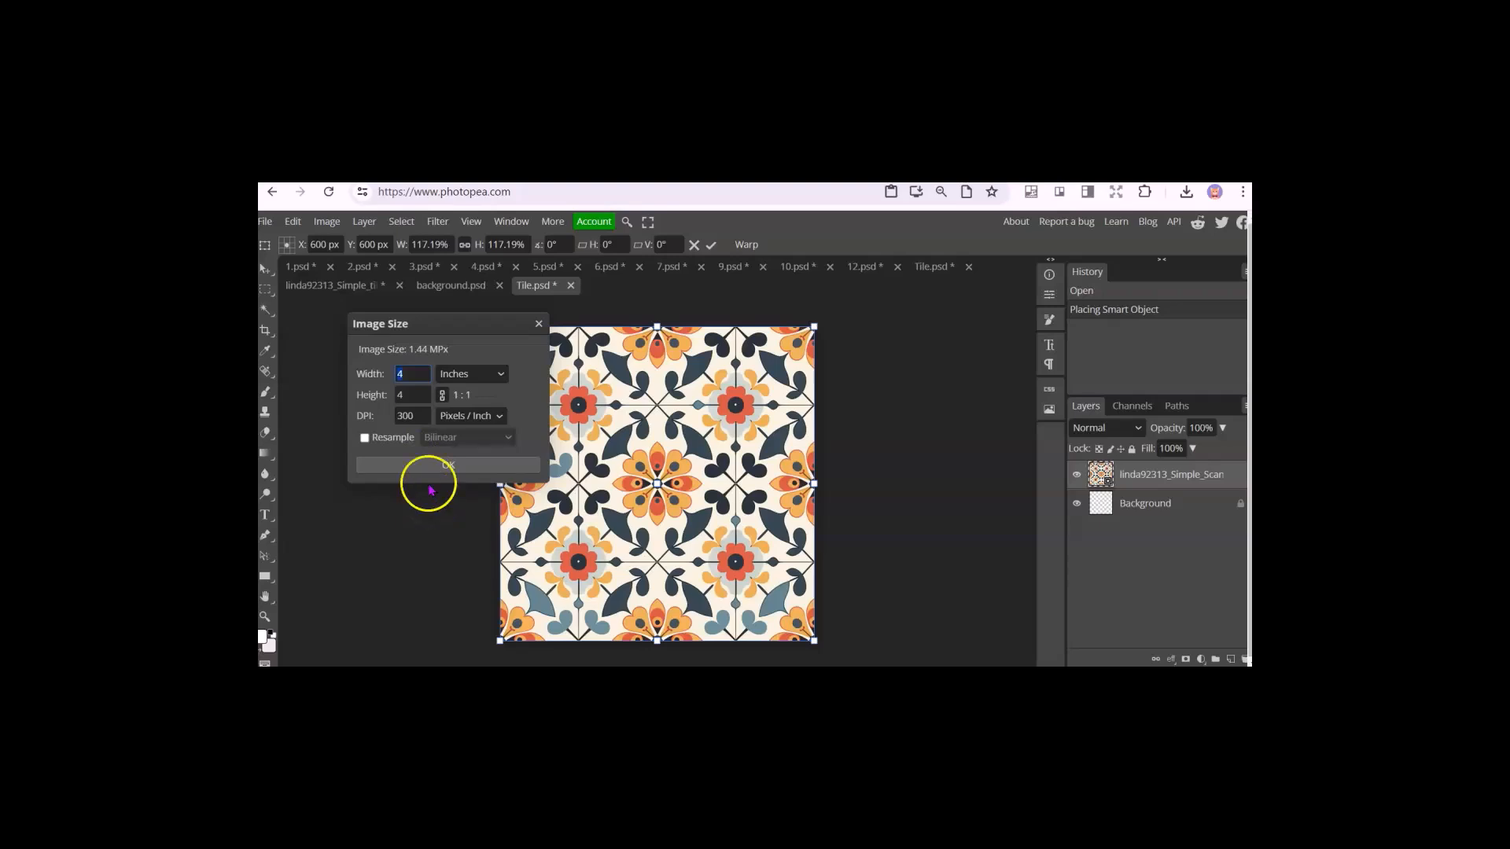
pyautogui.click(448, 465)
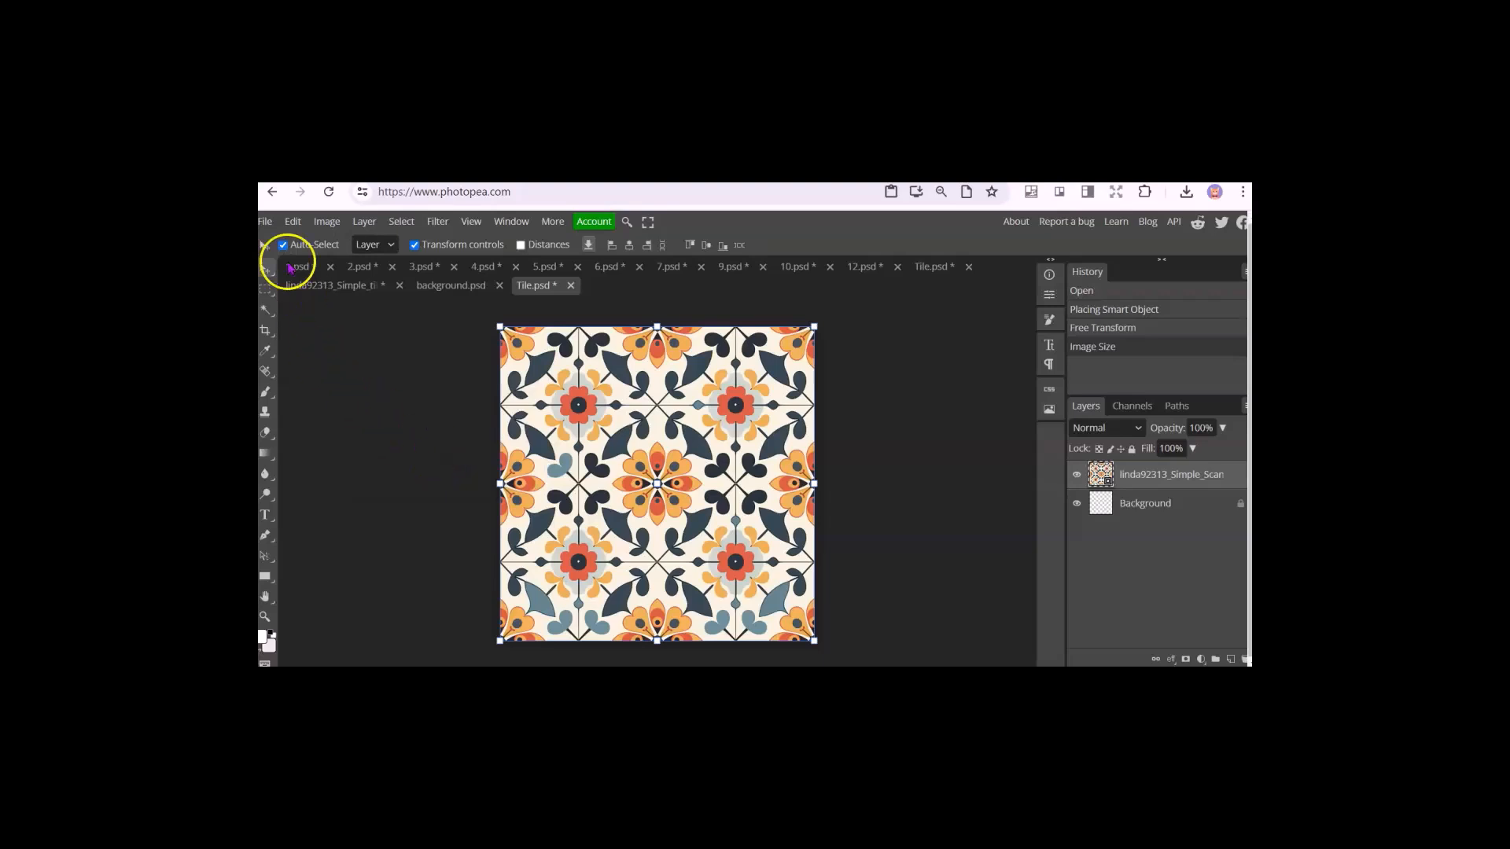
# - Export the Tile document as a 1200 × 1200 px PNG at 100% quality, saved to the Desktop as Tile (2).png
pyautogui.click(265, 222)
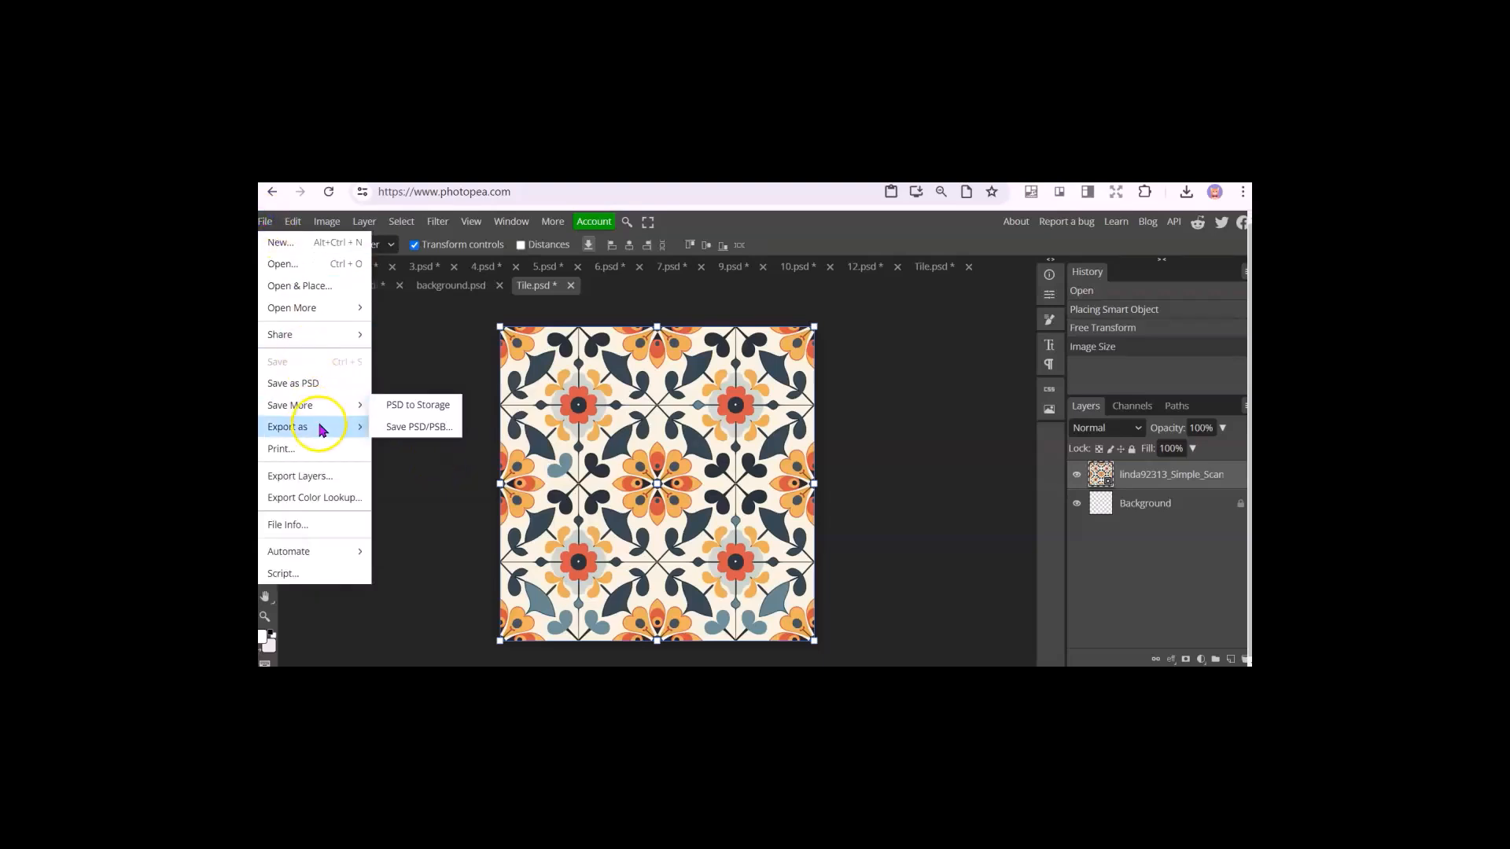
pyautogui.click(401, 426)
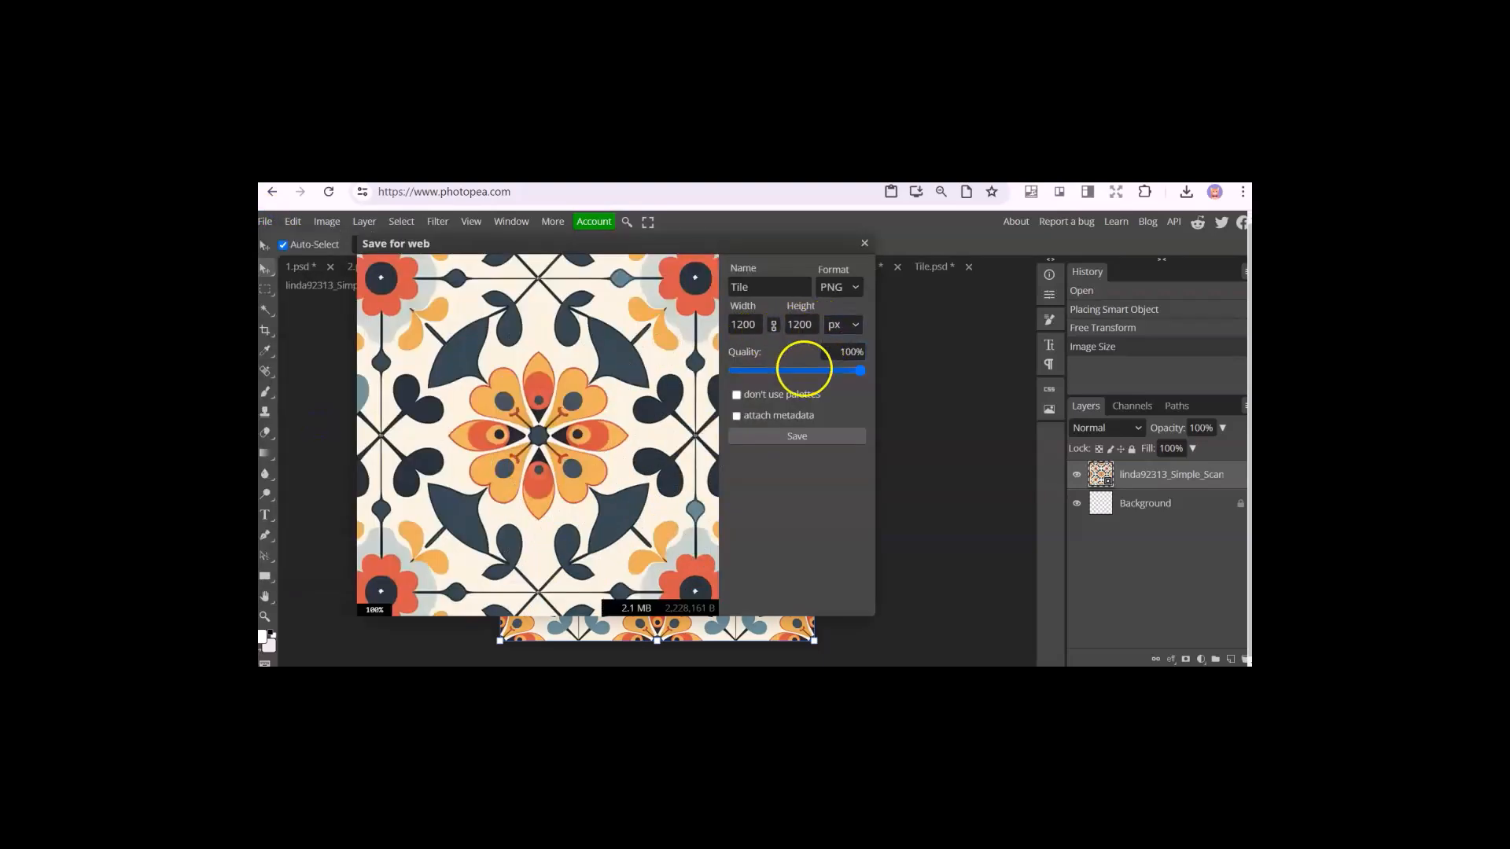
pyautogui.click(774, 436)
pyautogui.doubleClick(715, 302)
pyautogui.click(484, 569)
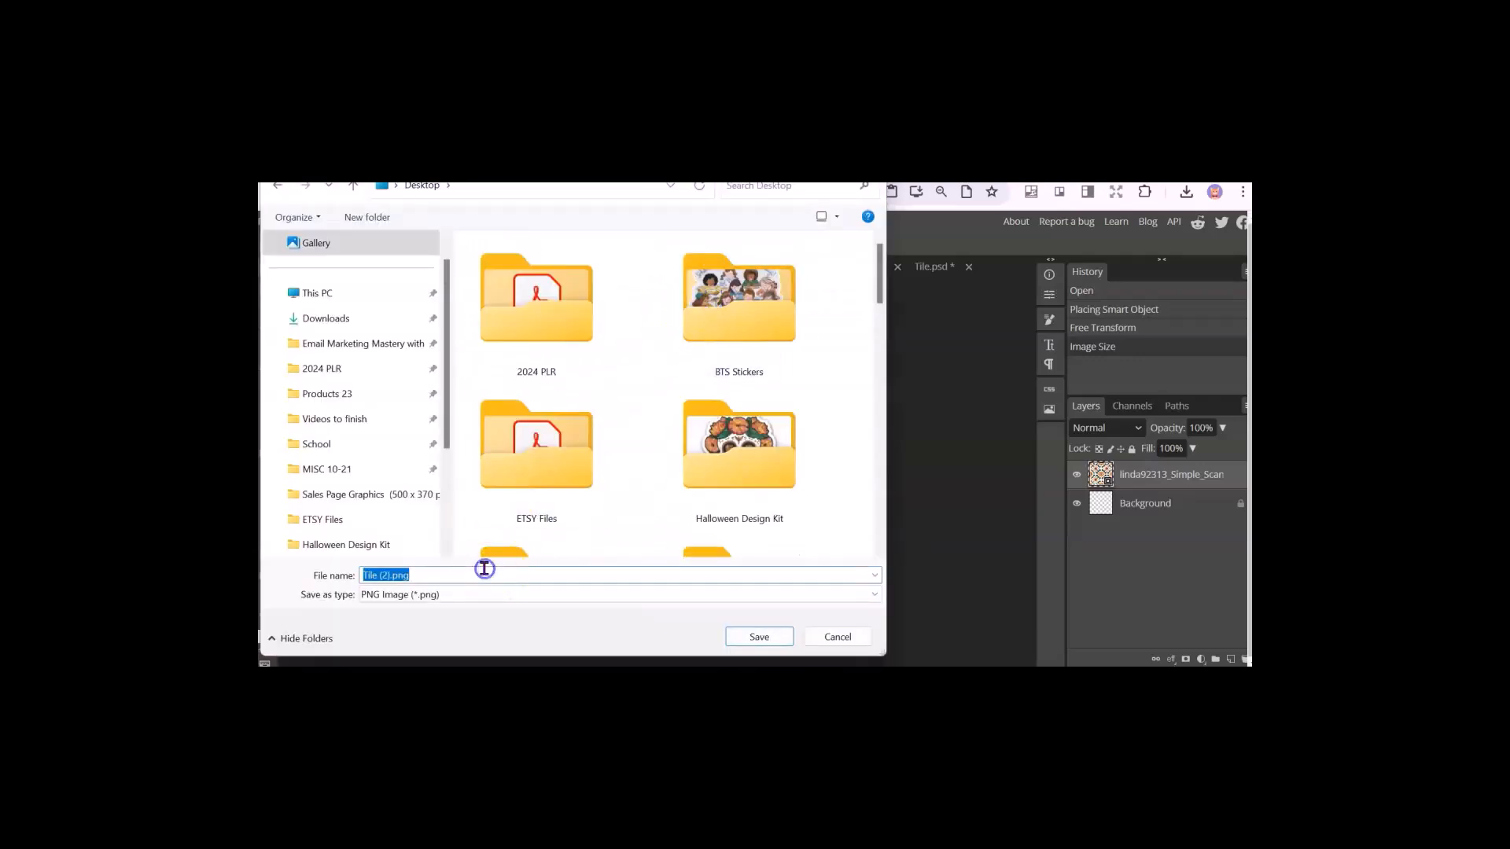
pyautogui.click(759, 636)
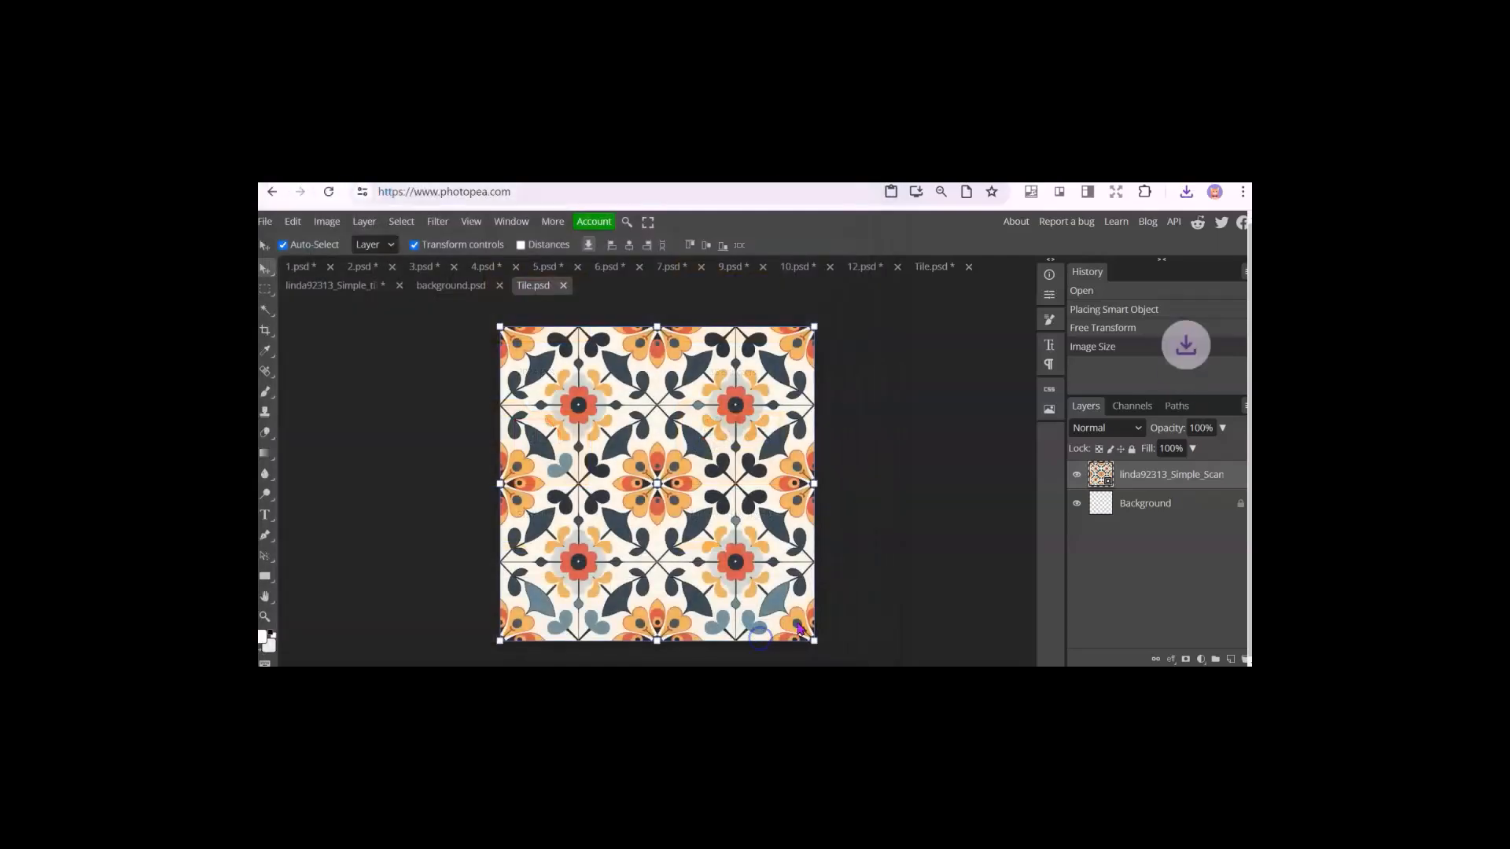
# - Place the exported Tile (2) image into the background document, move it towards the middle and shrink it slightly
pyautogui.click(441, 287)
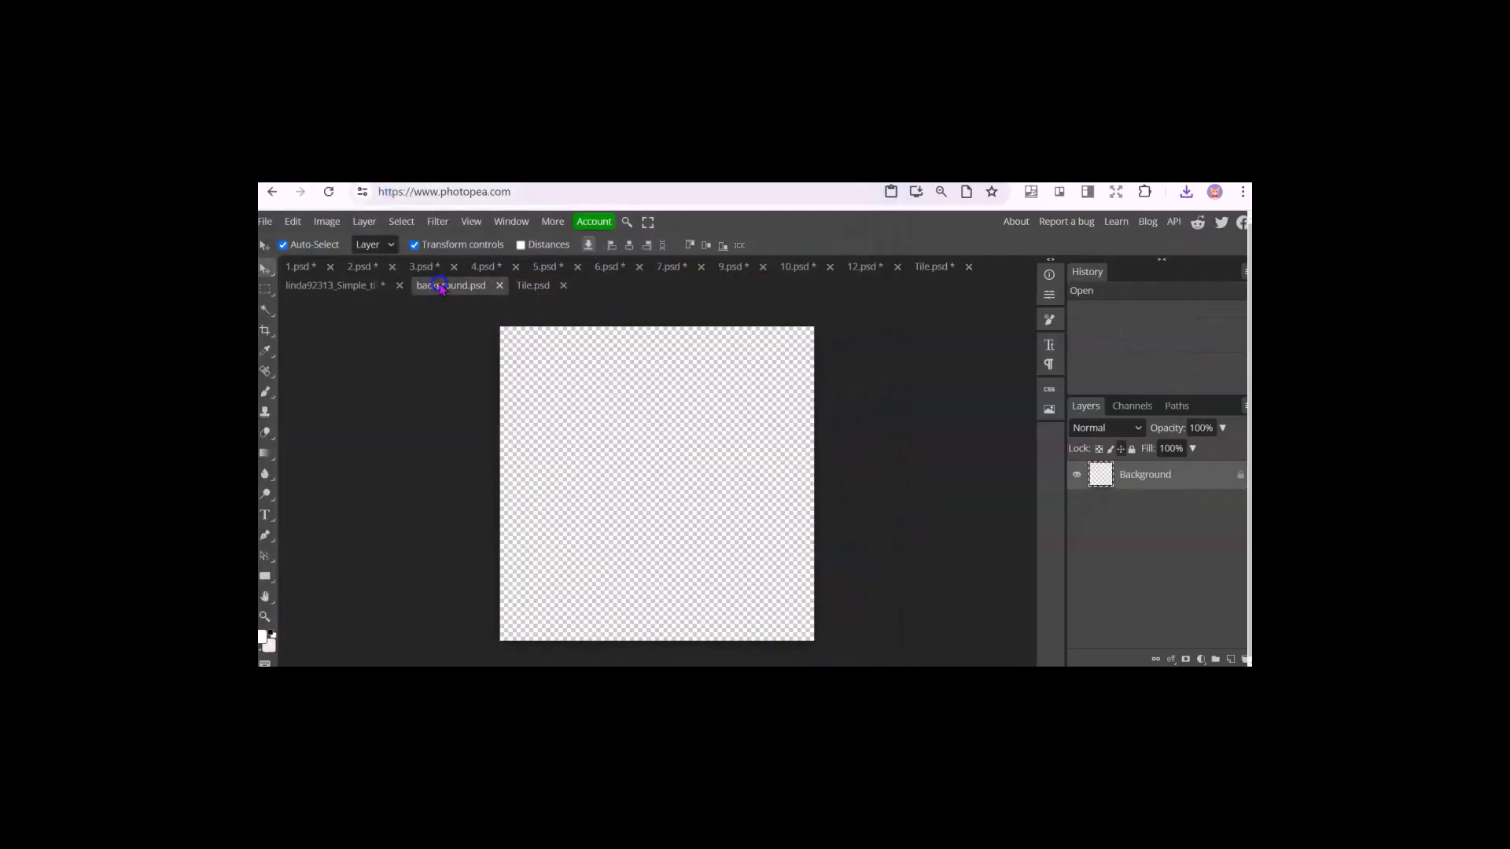
pyautogui.click(265, 222)
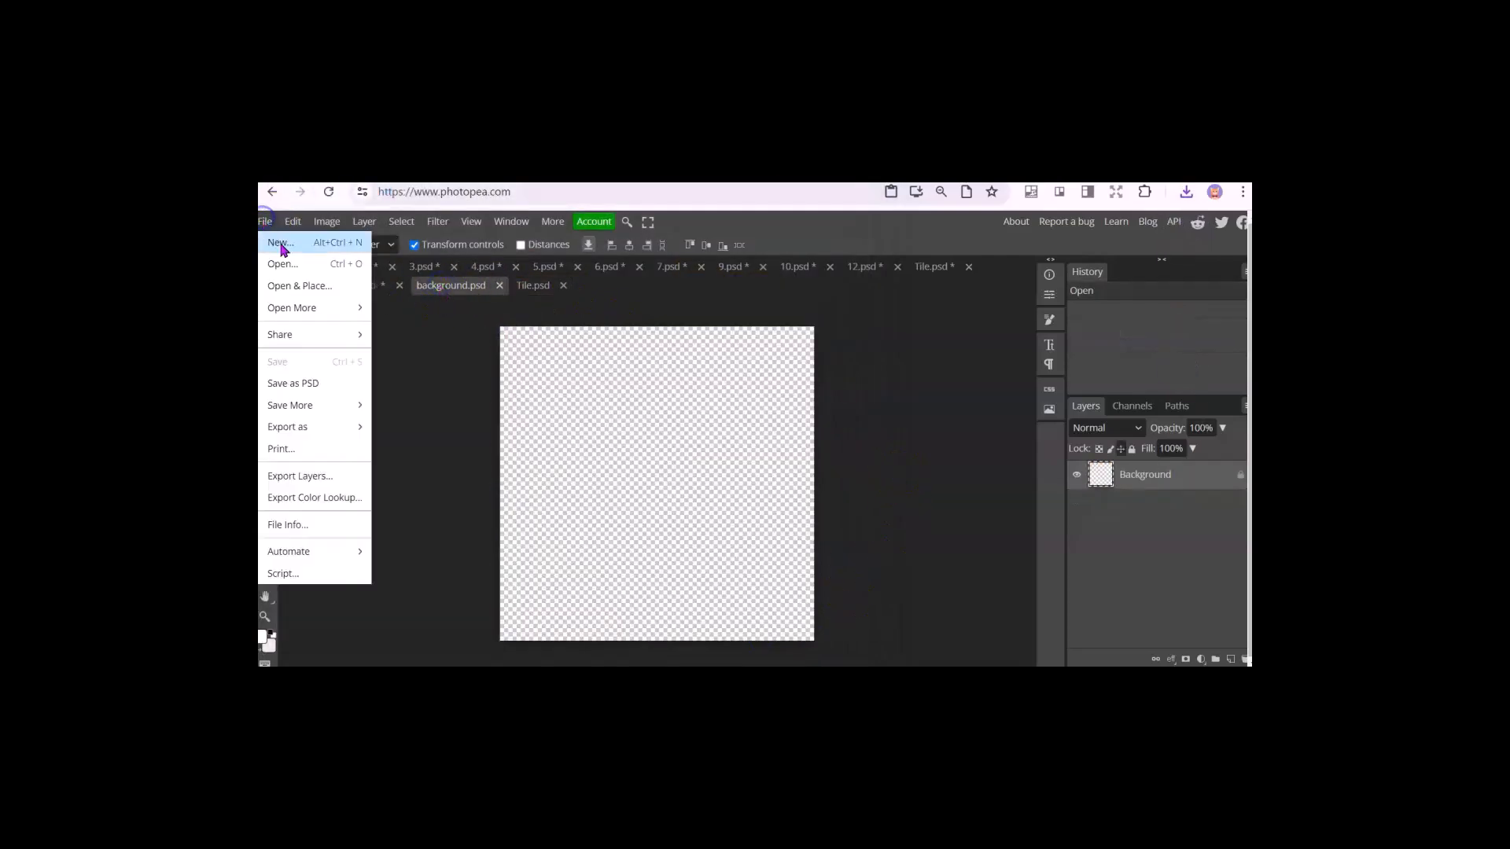
pyautogui.click(317, 288)
pyautogui.scroll(-4, 688, 381)
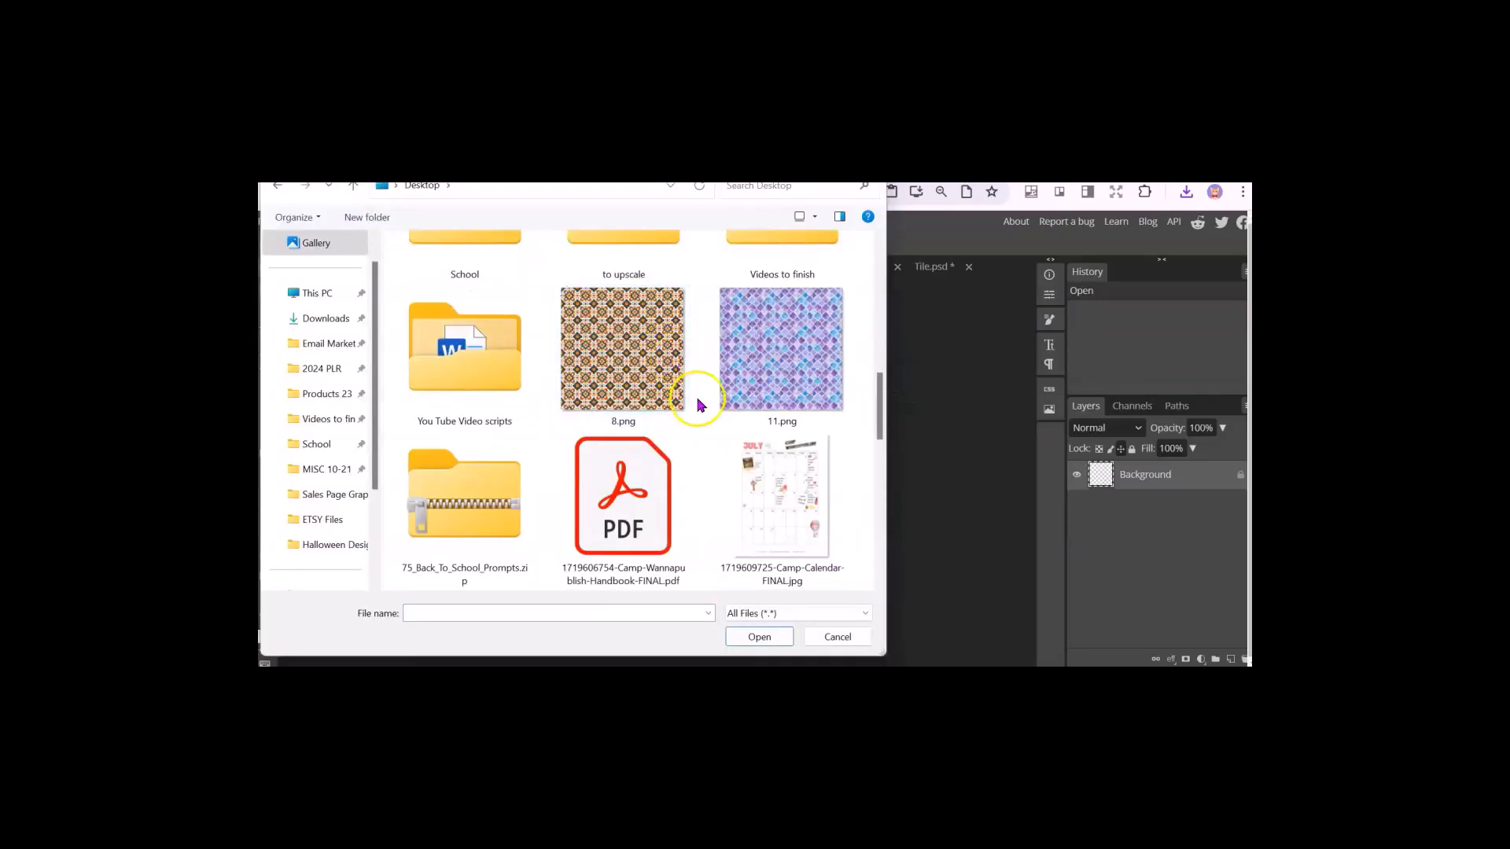
pyautogui.doubleClick(622, 348)
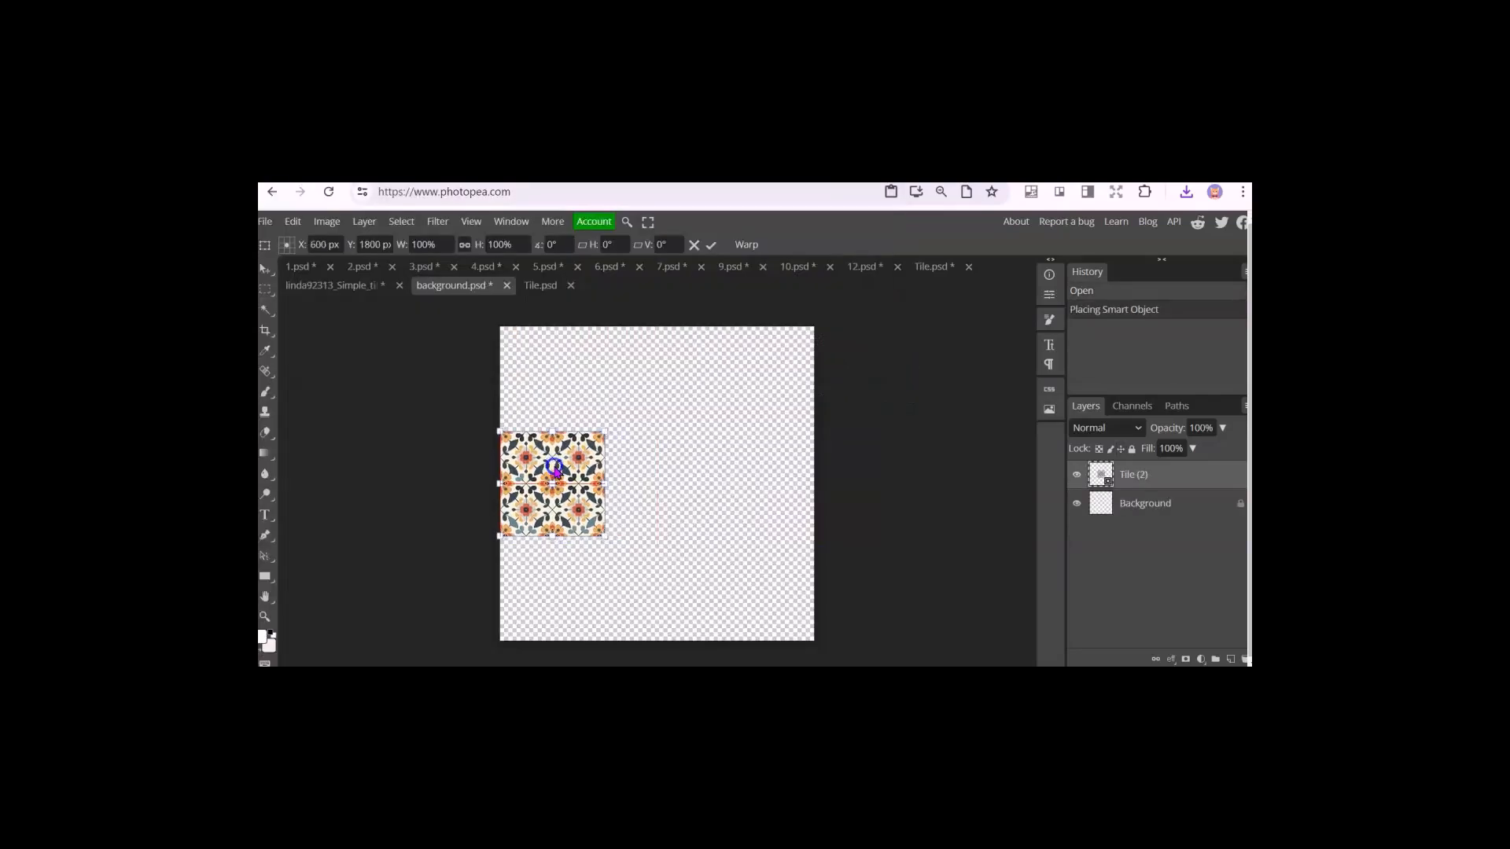
pyautogui.moveTo(553, 467); pyautogui.dragTo(627, 474)
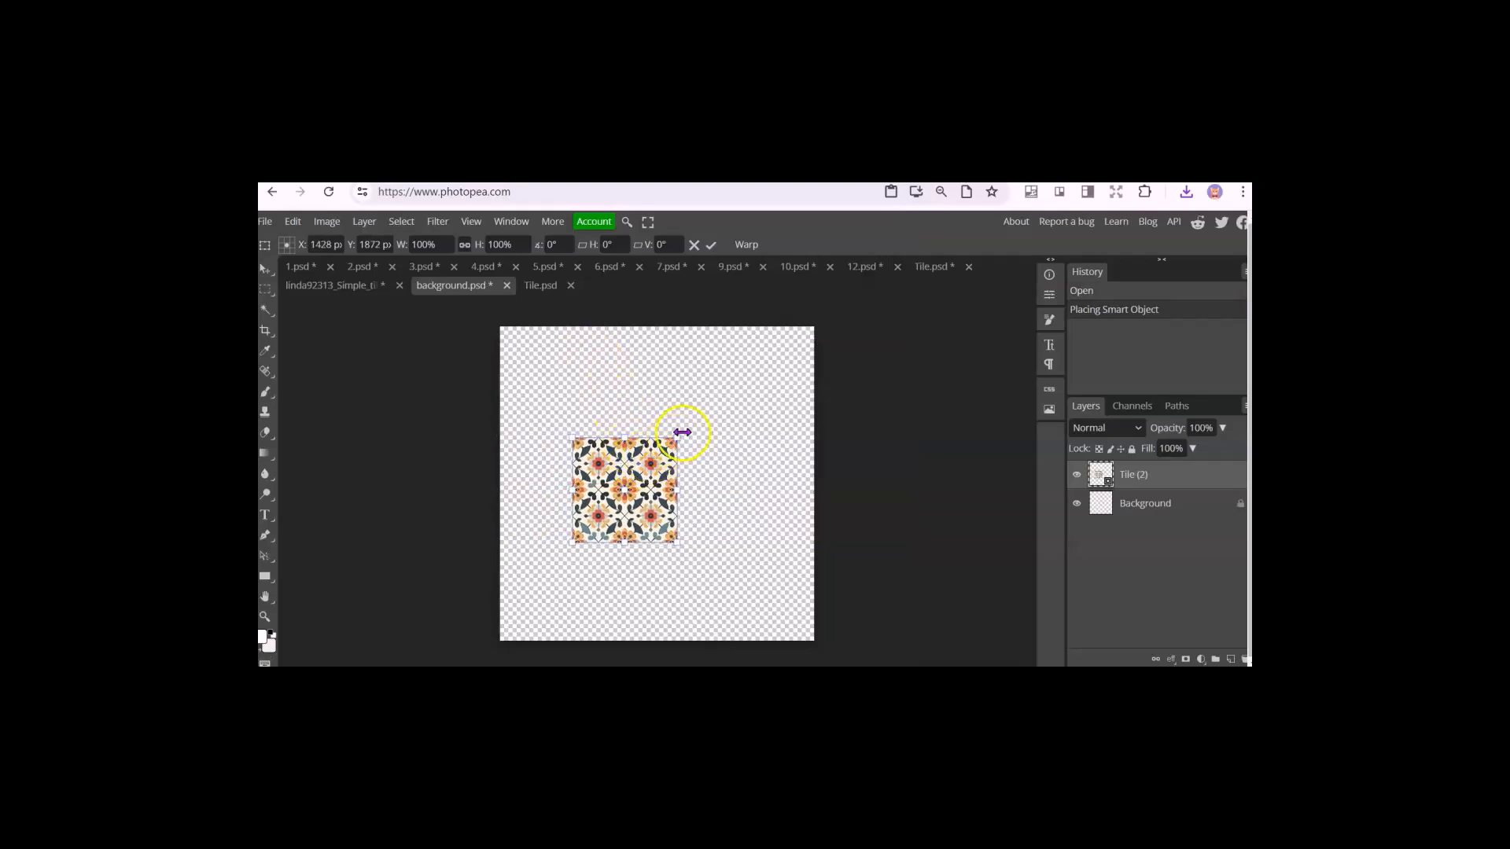
pyautogui.moveTo(681, 434); pyautogui.dragTo(619, 491)
# - Add the Repeat filter to the placed tile layer and set its scale to 102%
pyautogui.click(434, 224)
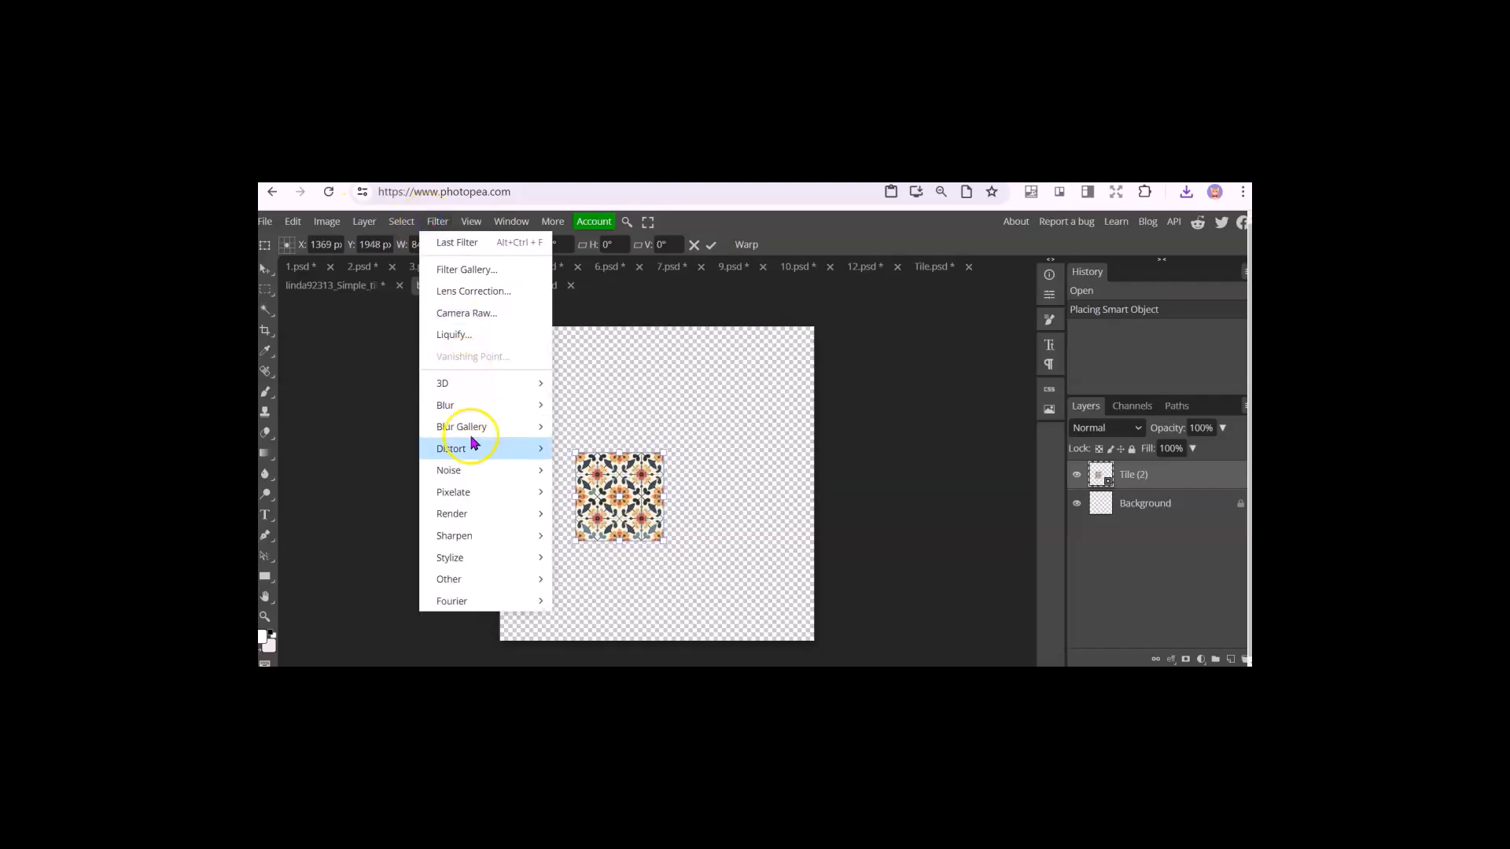
pyautogui.click(450, 586)
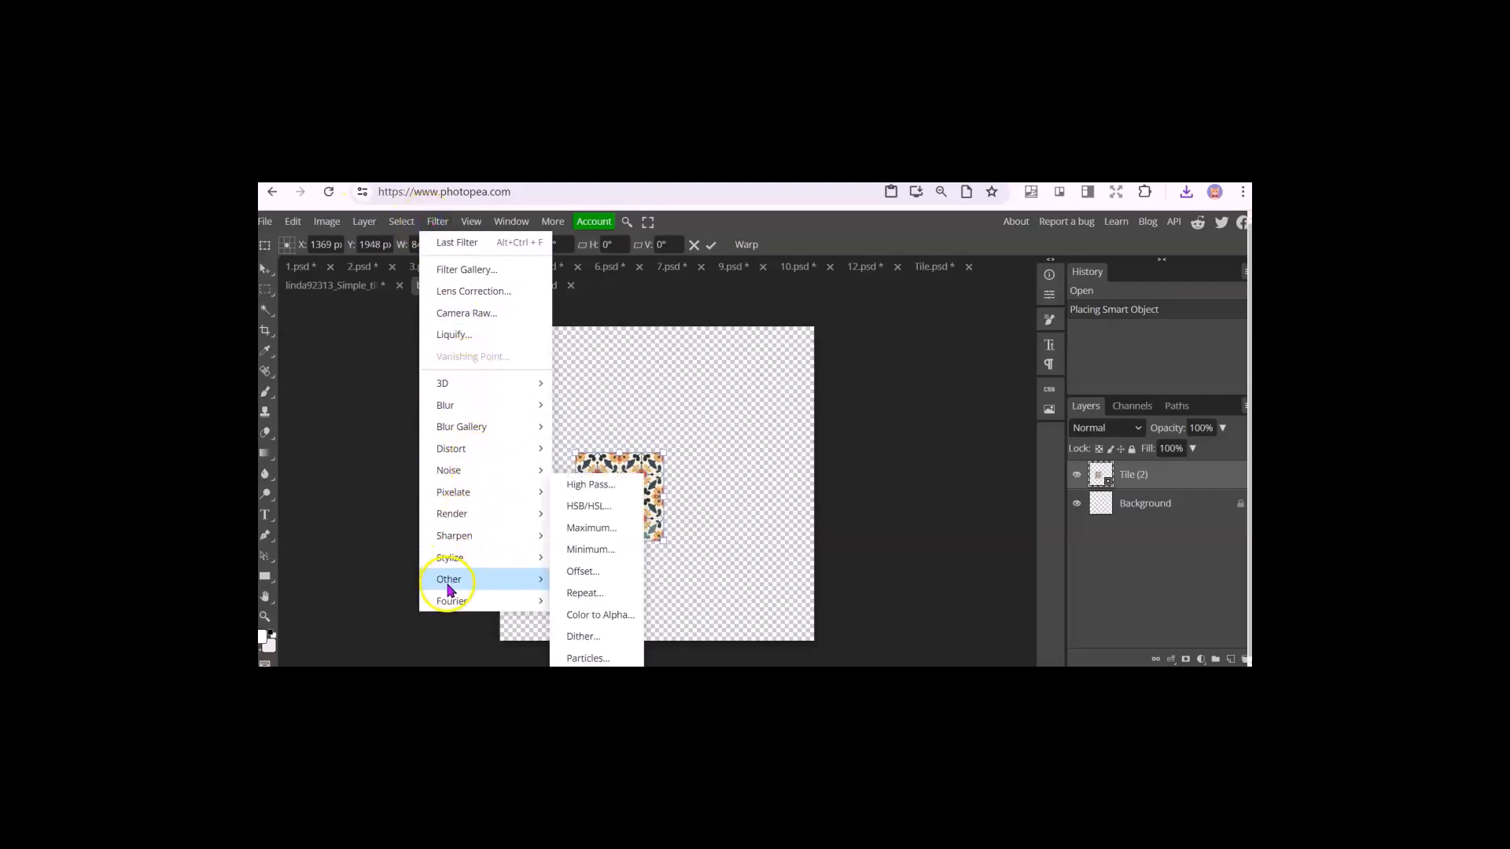
pyautogui.click(585, 593)
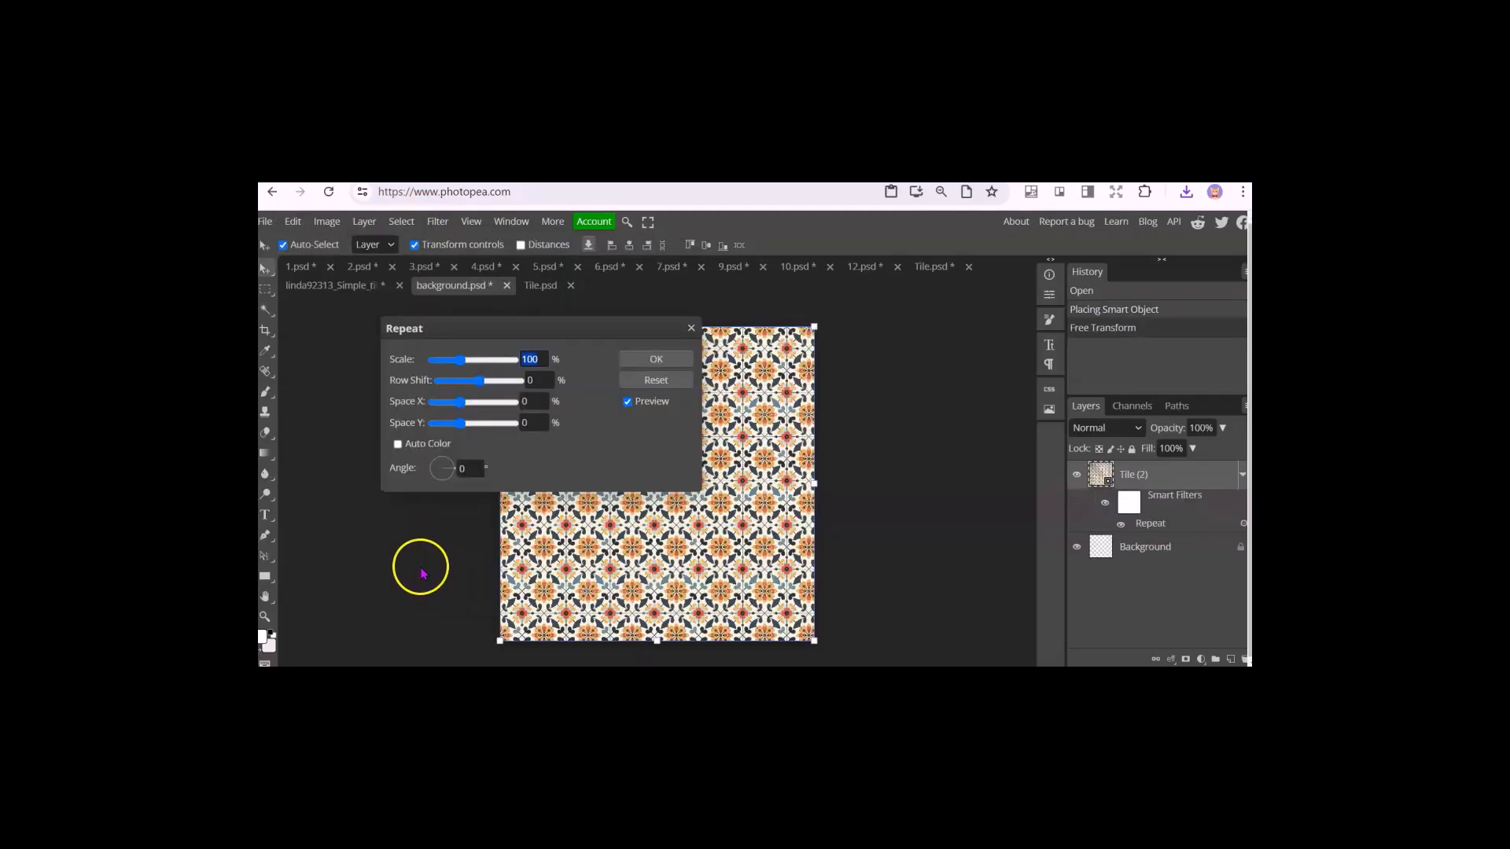
pyautogui.click(423, 563)
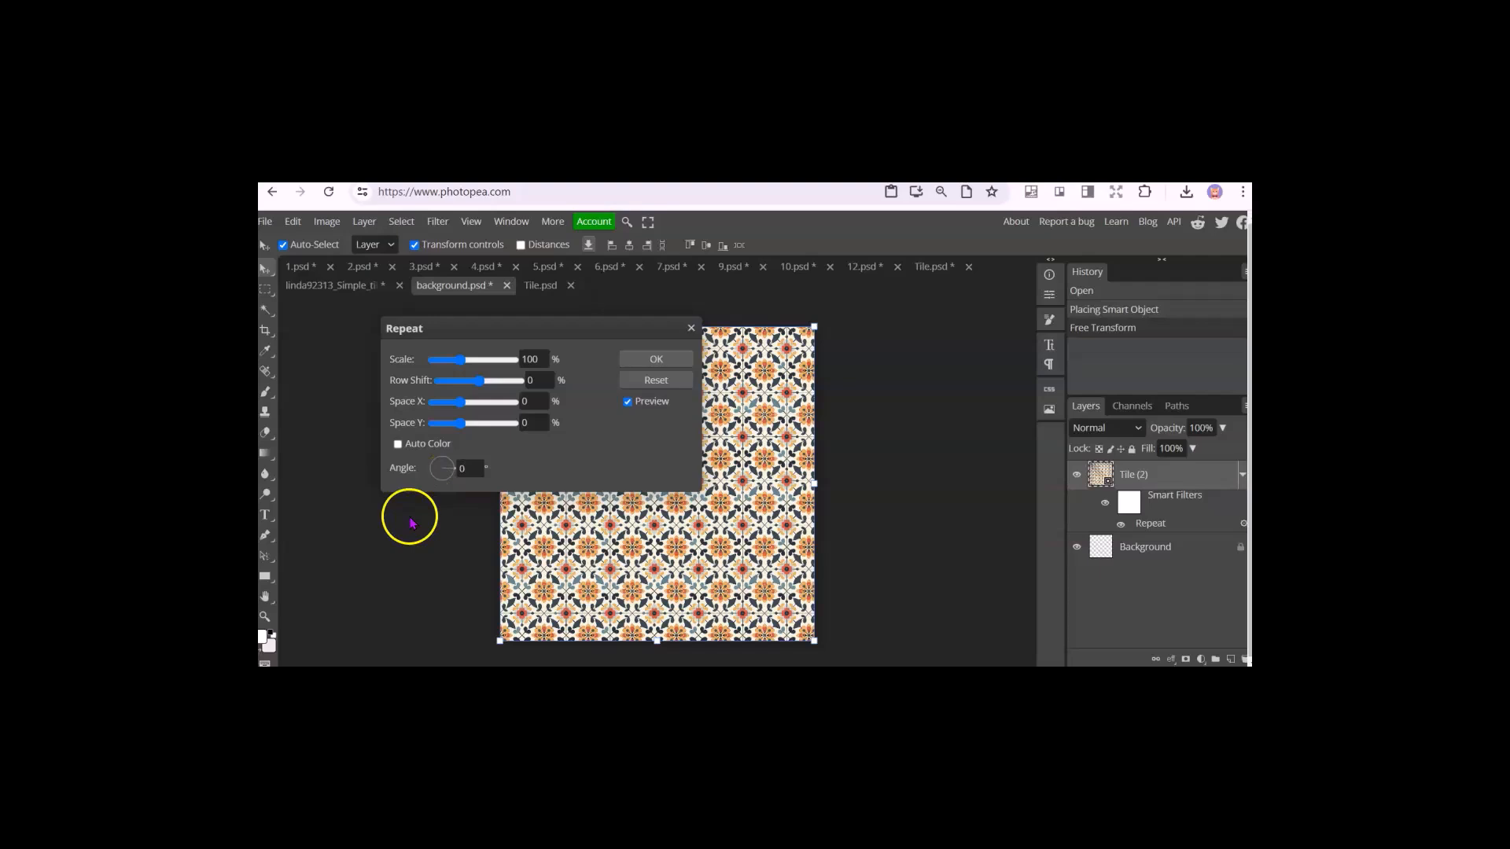
pyautogui.moveTo(459, 360); pyautogui.dragTo(465, 368)
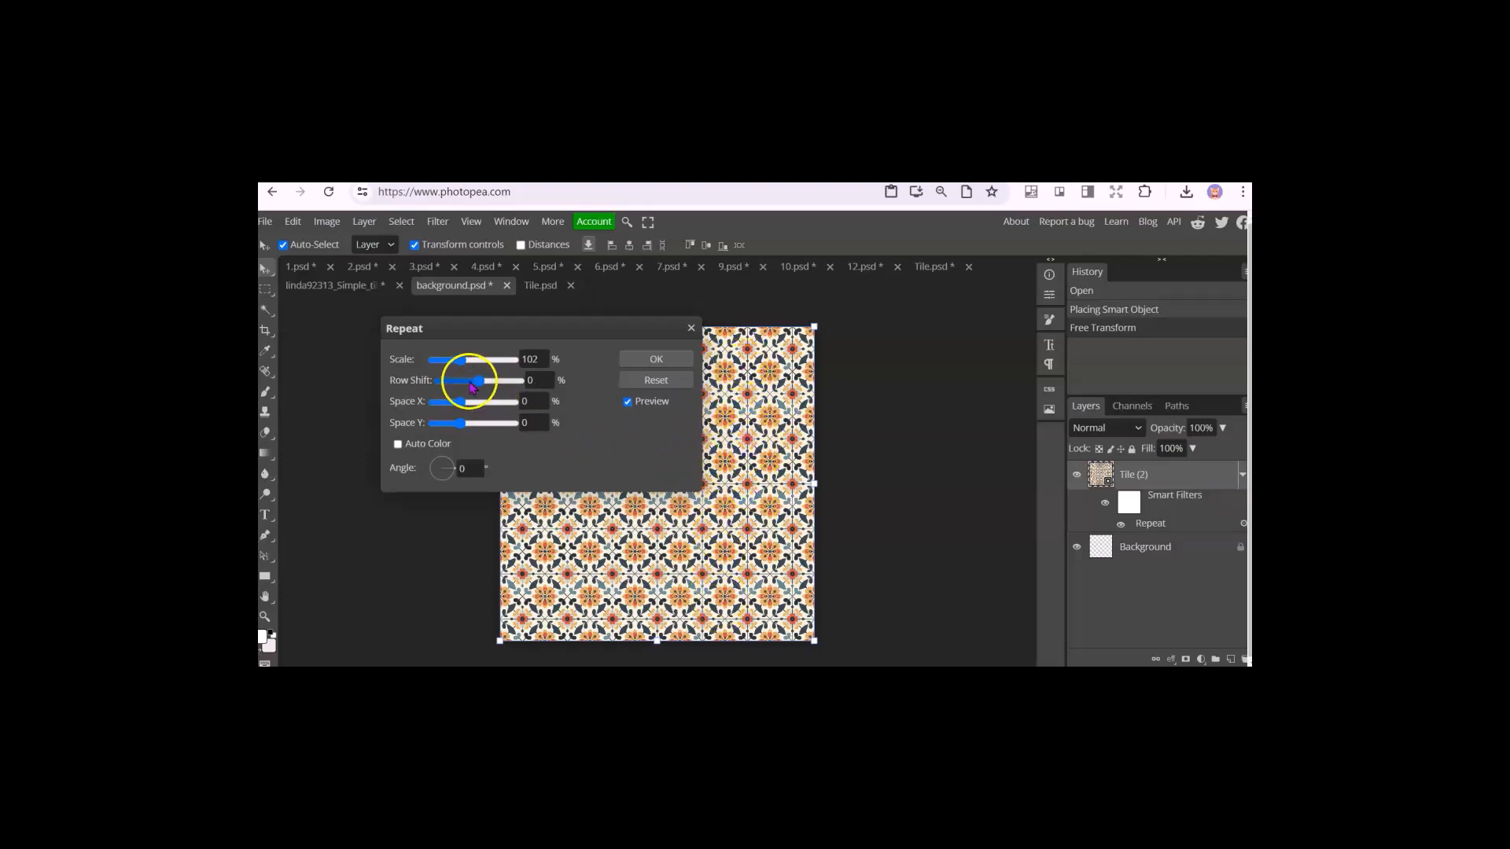
# - Try a 26% row shift, 44% horizontal spacing and 191% vertical spacing for the repeated tile
pyautogui.moveTo(481, 383); pyautogui.dragTo(503, 383)
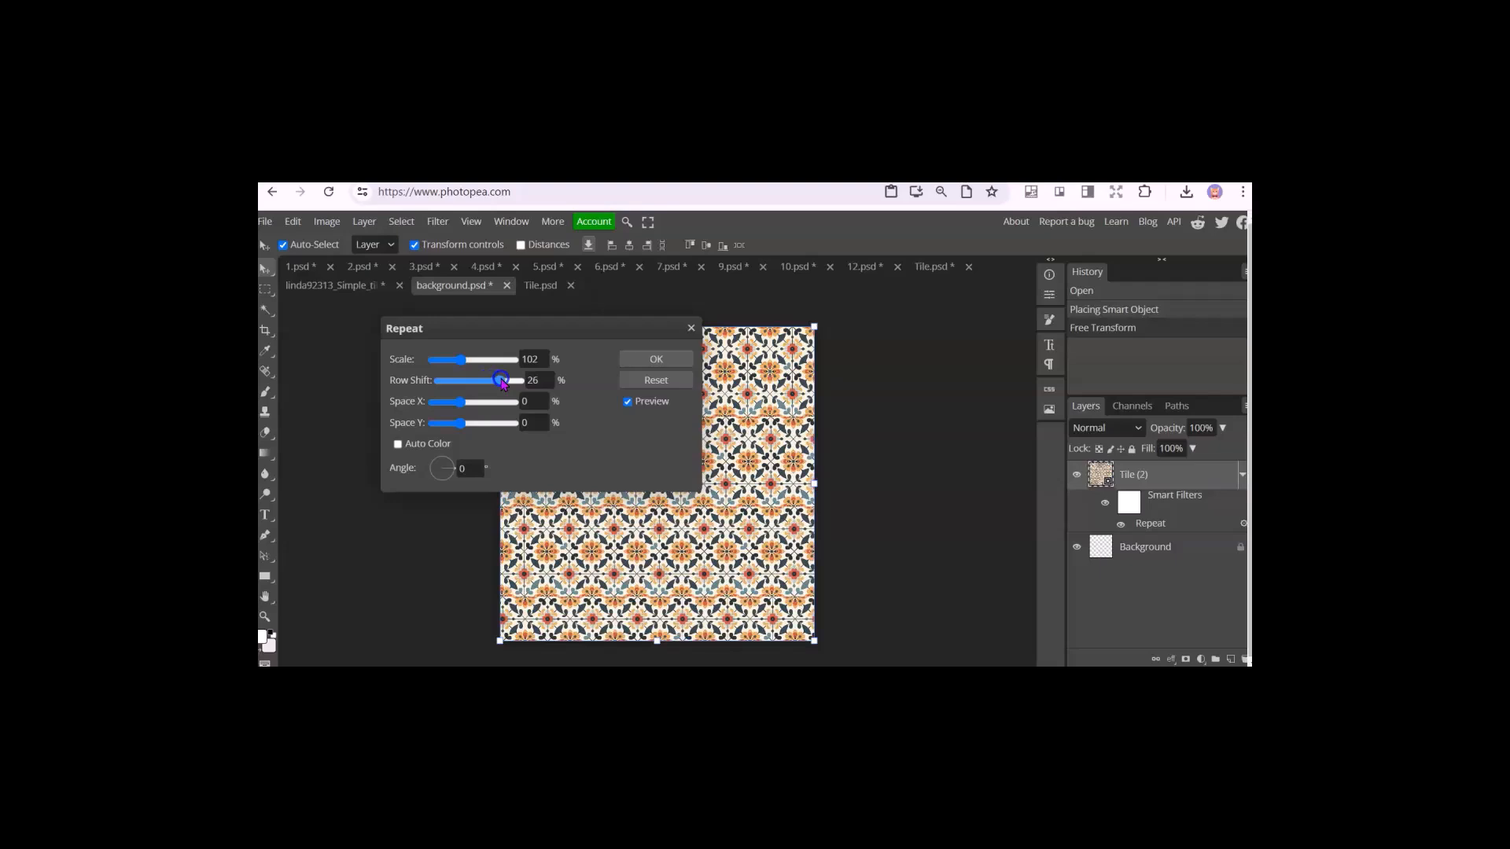
pyautogui.moveTo(498, 385); pyautogui.dragTo(480, 387)
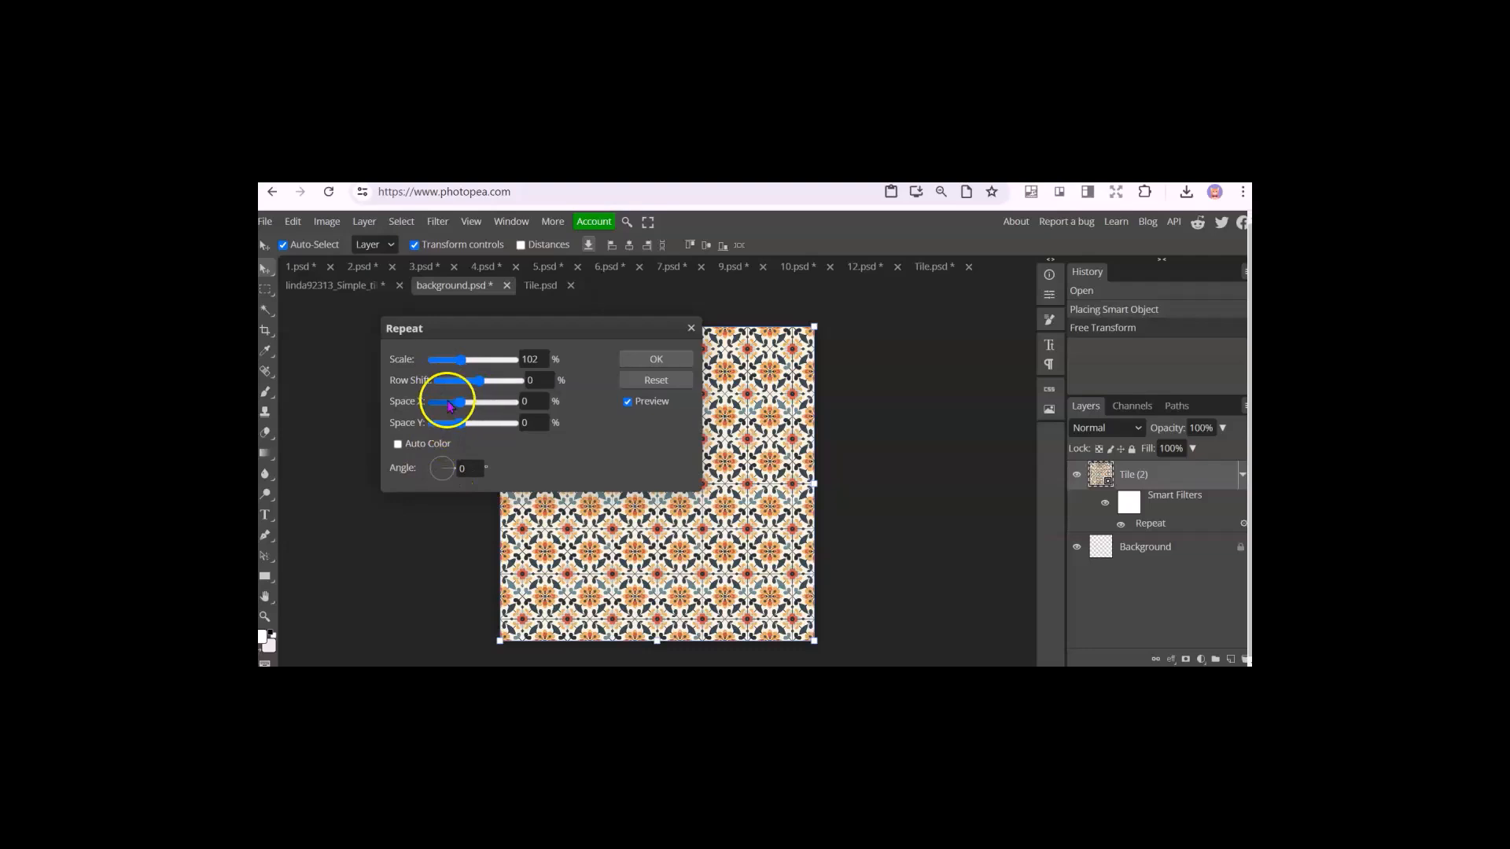
pyautogui.moveTo(464, 405); pyautogui.dragTo(474, 408)
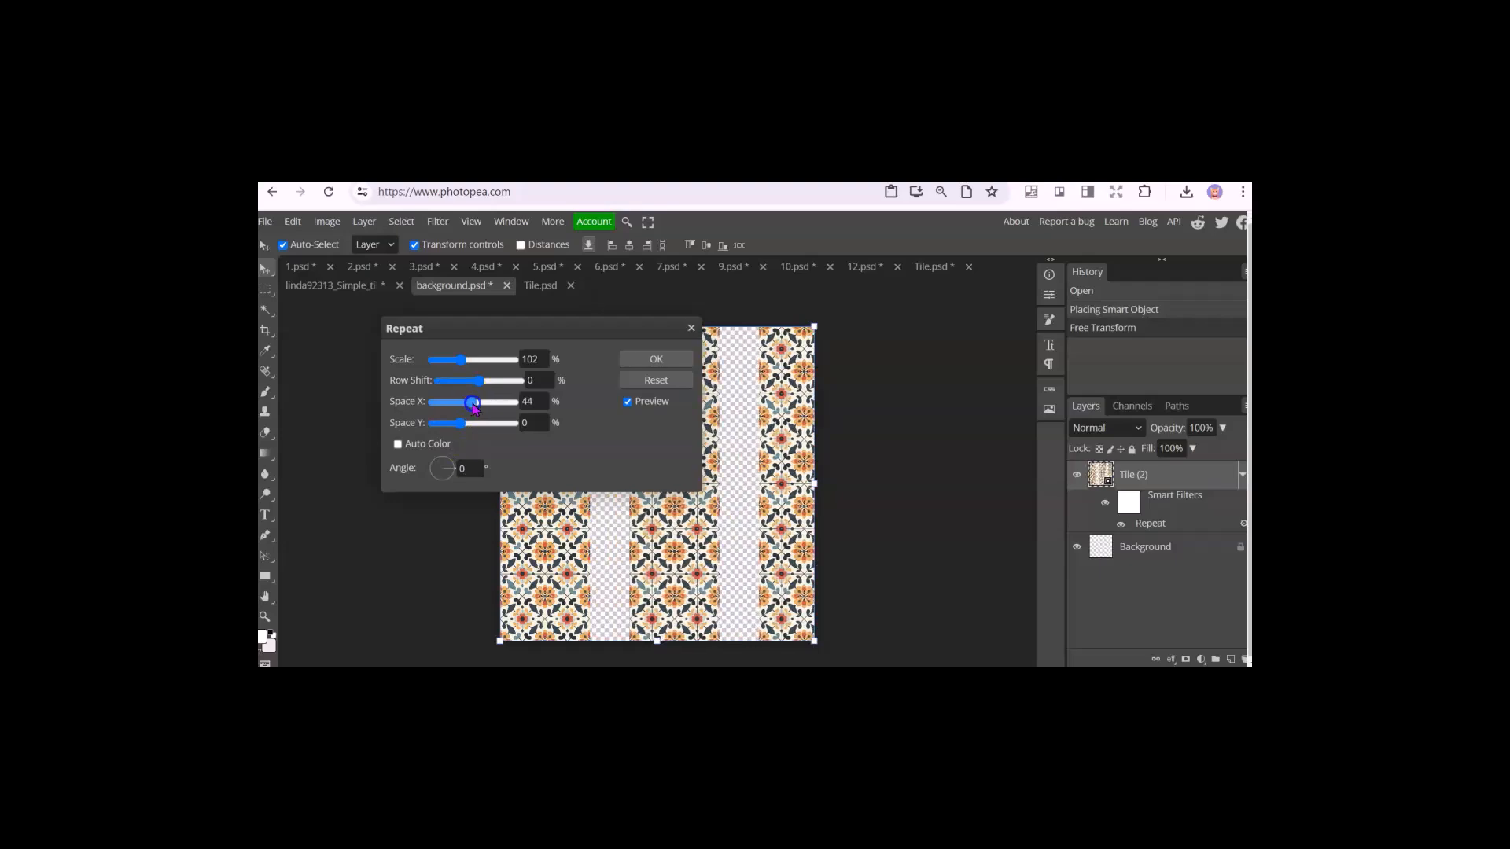
pyautogui.moveTo(475, 408)
pyautogui.mouseDown()
pyautogui.moveTo(458, 405)
pyautogui.moveTo(471, 428)
pyautogui.mouseUp()
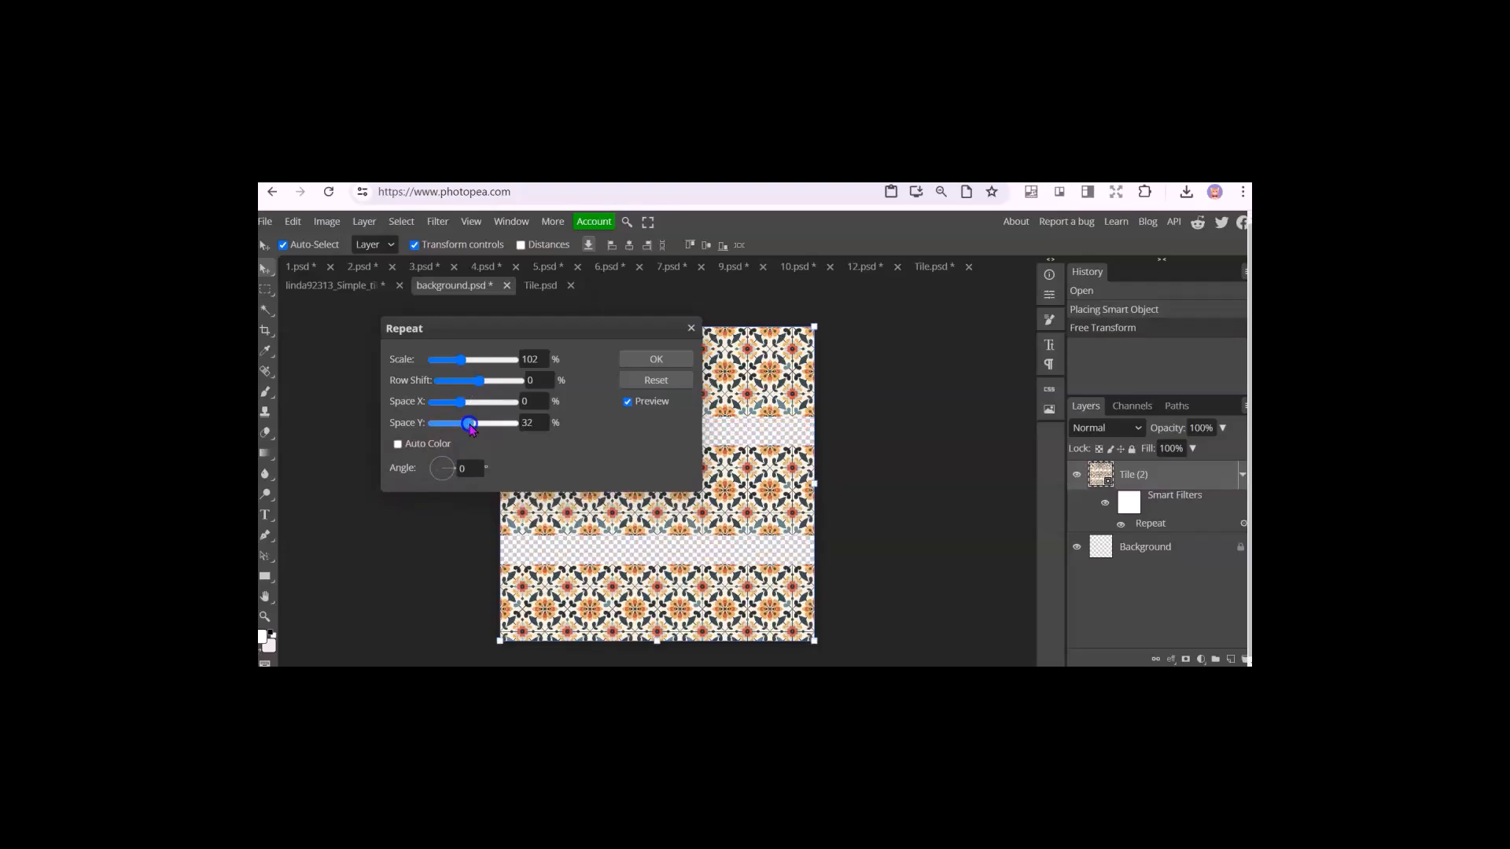
pyautogui.moveTo(471, 428); pyautogui.dragTo(515, 429)
pyautogui.click(422, 544)
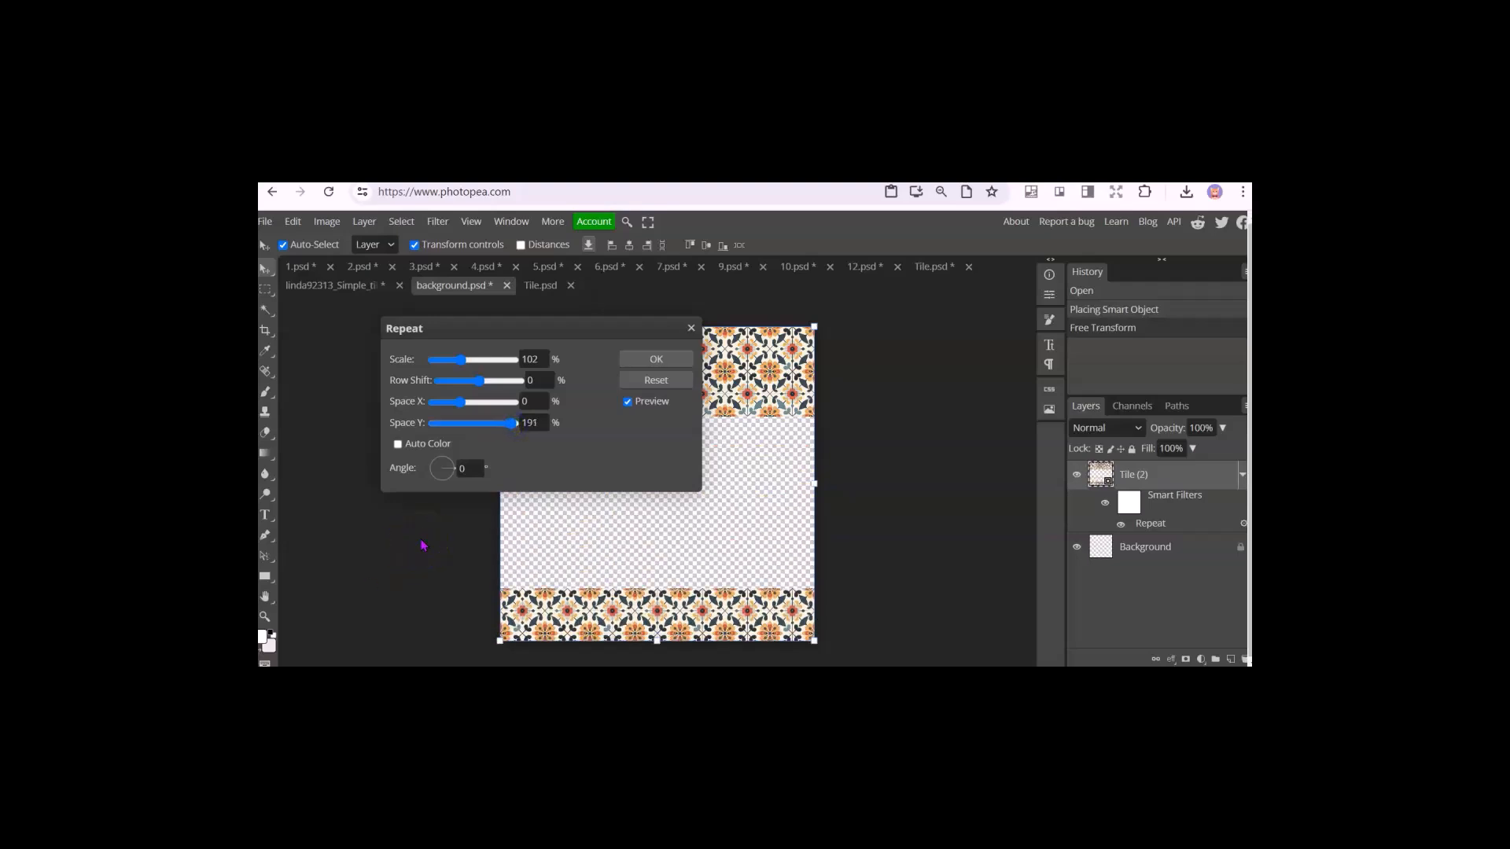
# - Set the pattern's vertical spacing to -3% and apply the Repeat filter
pyautogui.click(505, 425)
pyautogui.moveTo(504, 428); pyautogui.dragTo(462, 425)
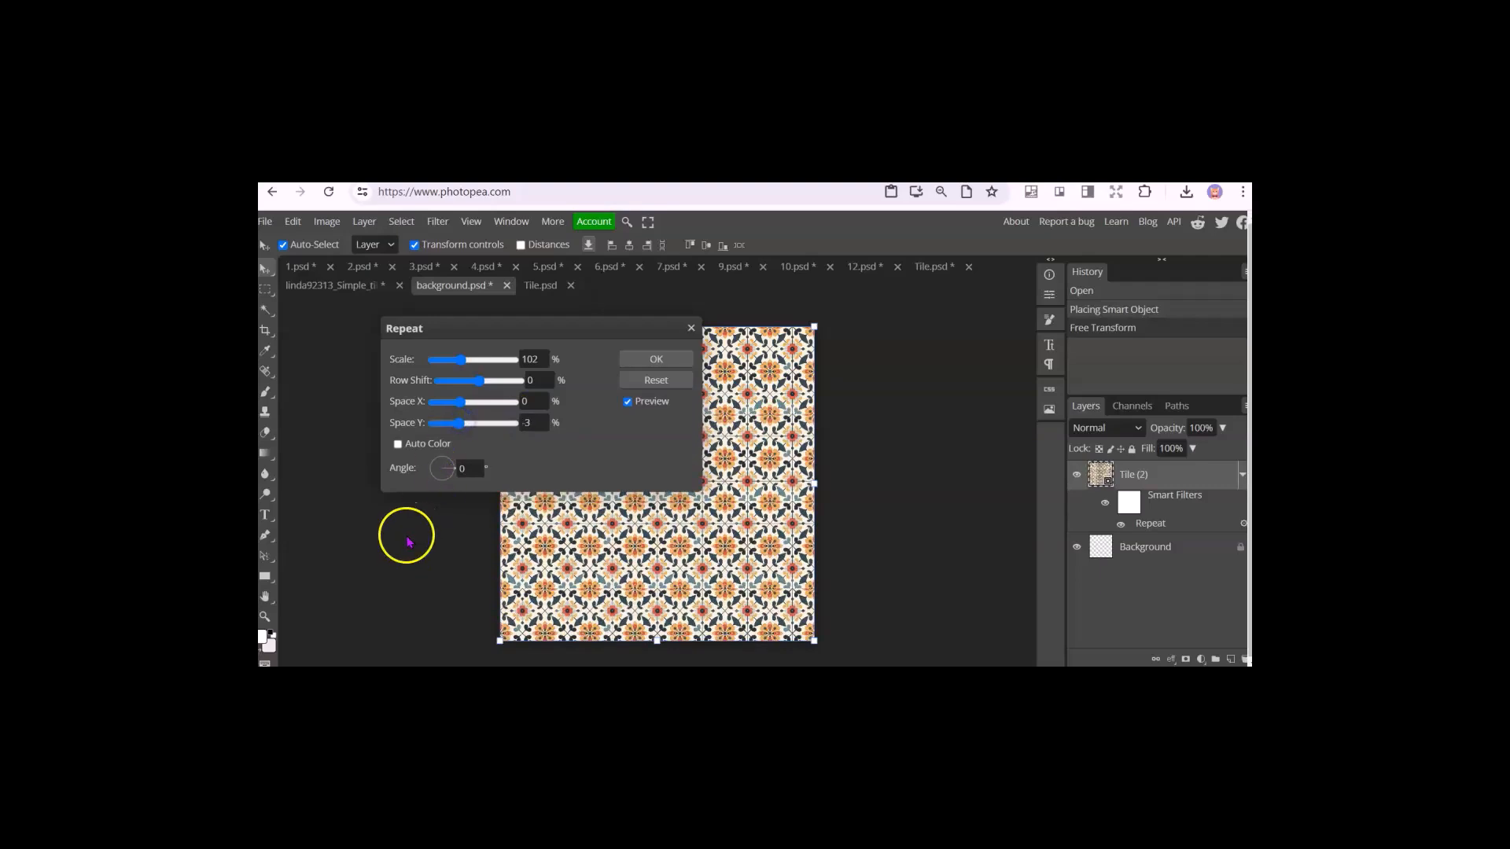
pyautogui.click(656, 358)
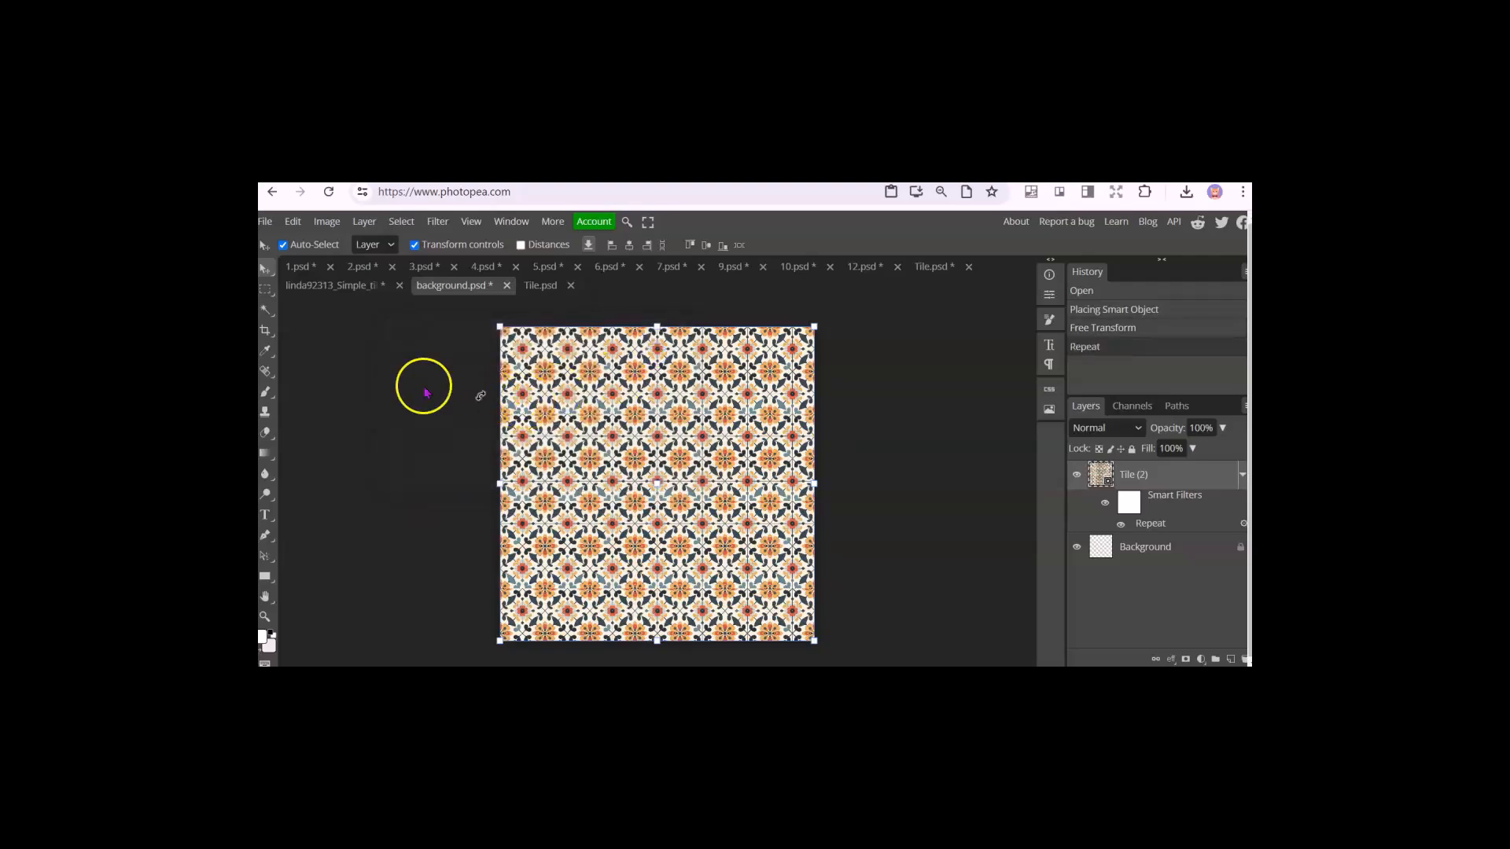
# - Export the repeated background pattern as a 3600 × 3600 px PNG named 13 to the Desktop
pyautogui.click(266, 222)
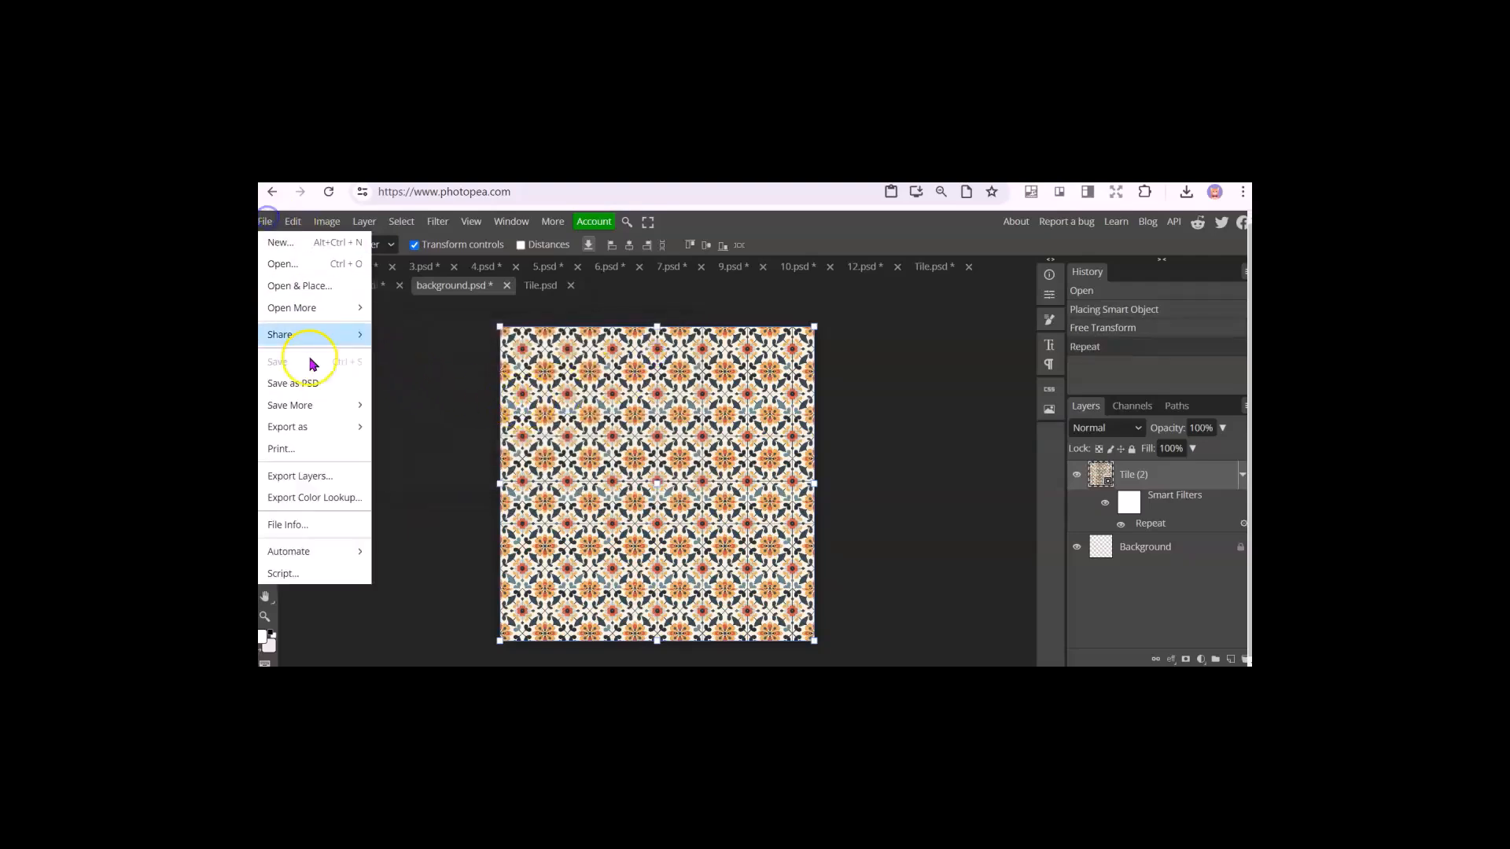
pyautogui.click(323, 428)
pyautogui.click(396, 428)
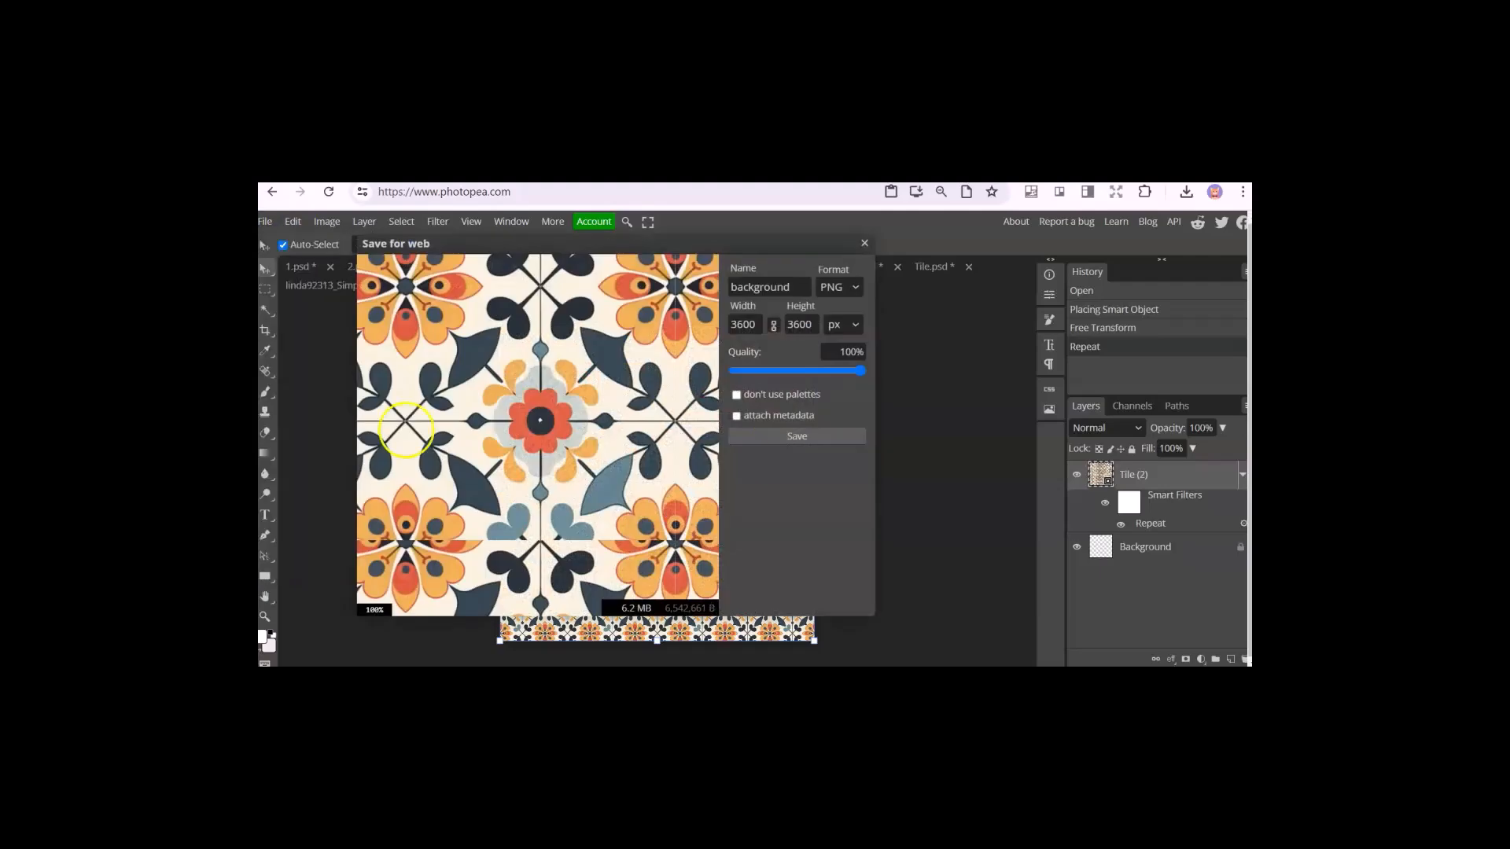
pyautogui.click(795, 437)
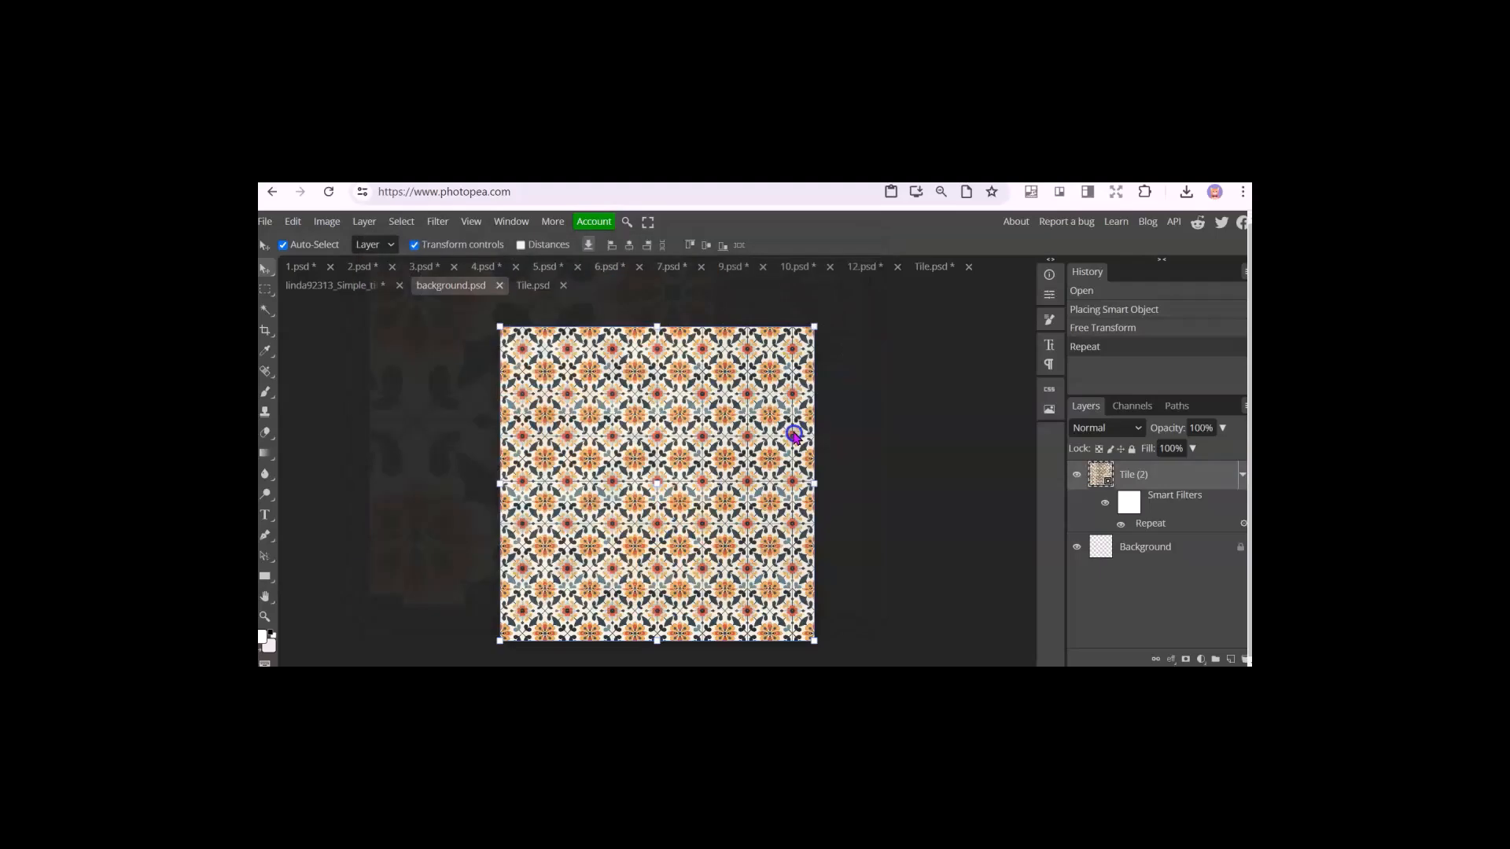
pyautogui.write('13')
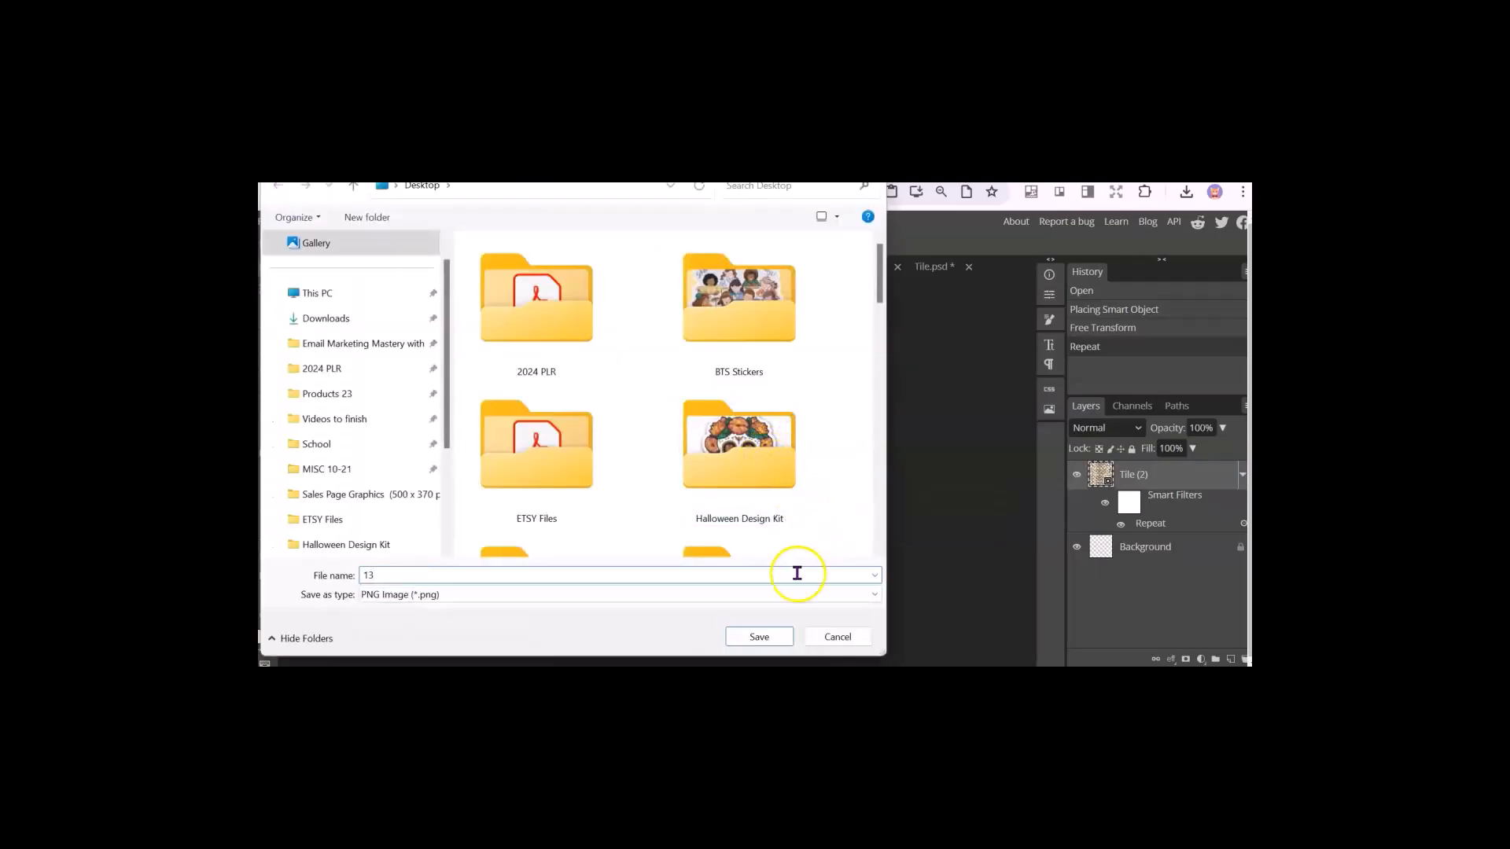
pyautogui.click(764, 635)
pyautogui.click(408, 464)
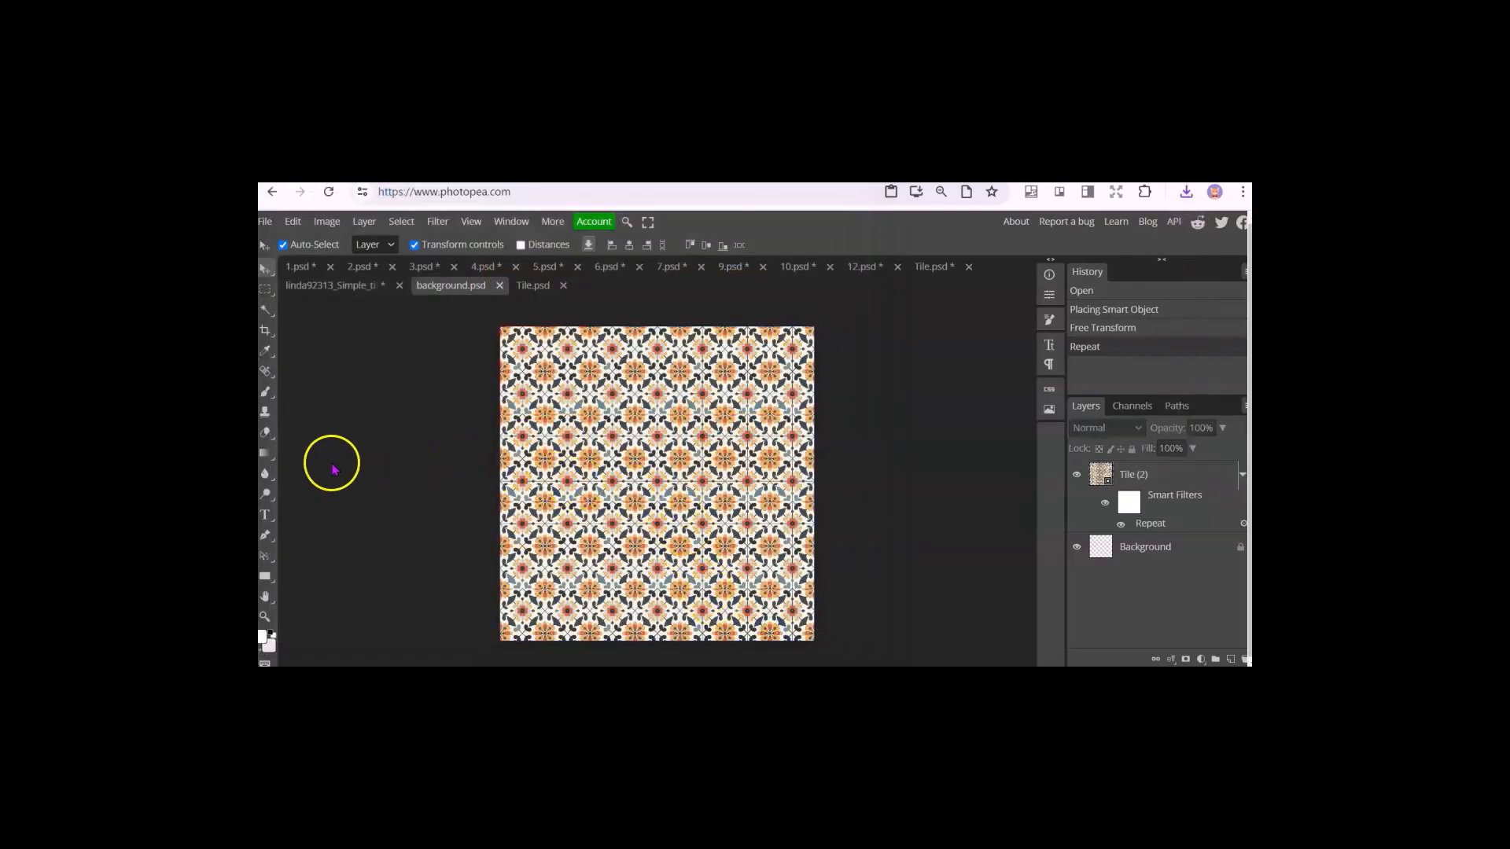
# - Look through the open numbered documents, from 1 and 2 to 12 and back to 6
pyautogui.click(307, 269)
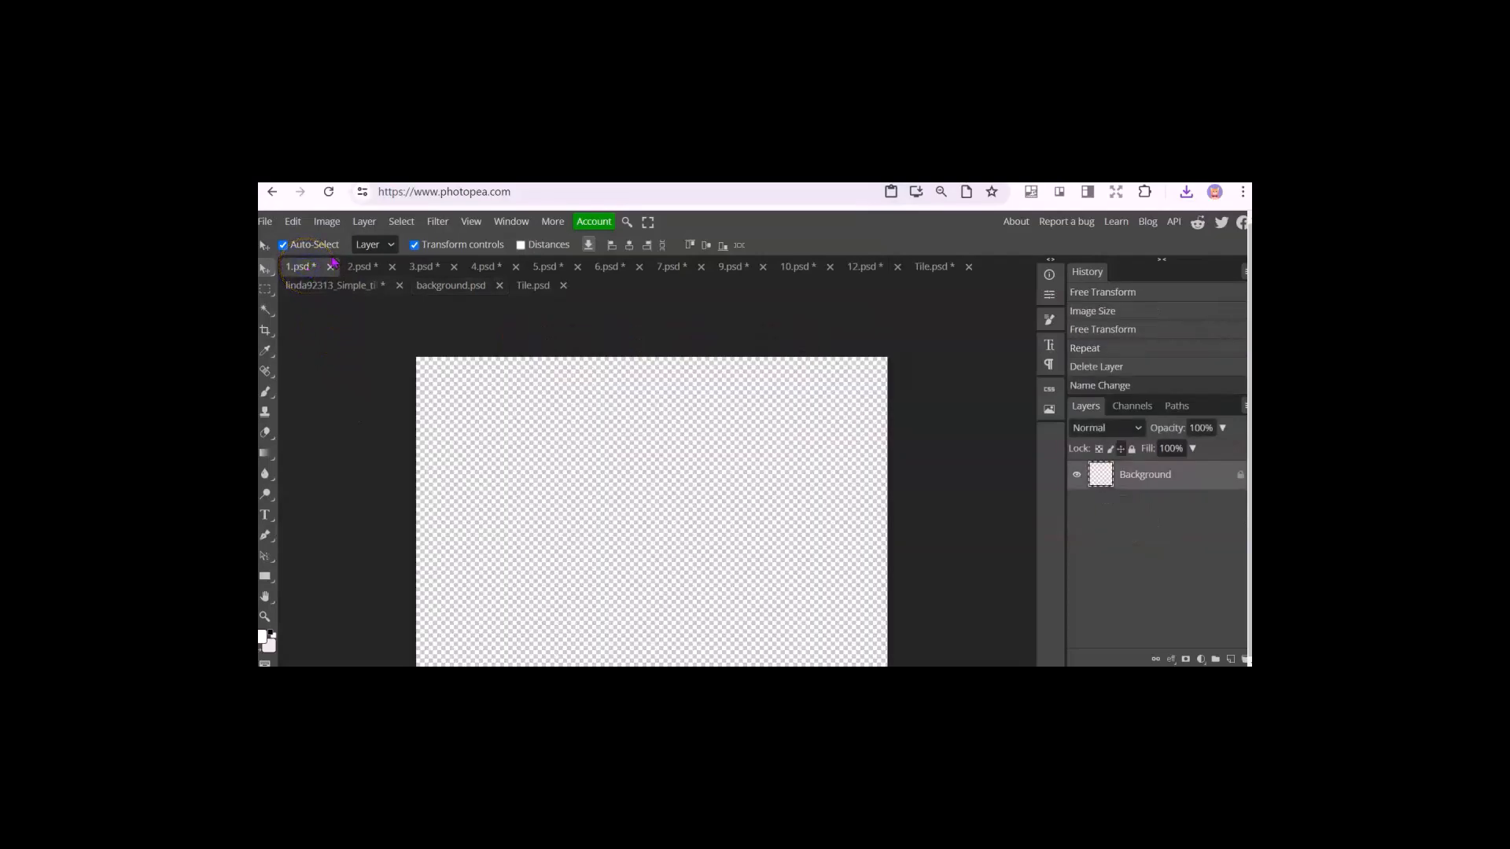
pyautogui.click(363, 268)
pyautogui.click(865, 268)
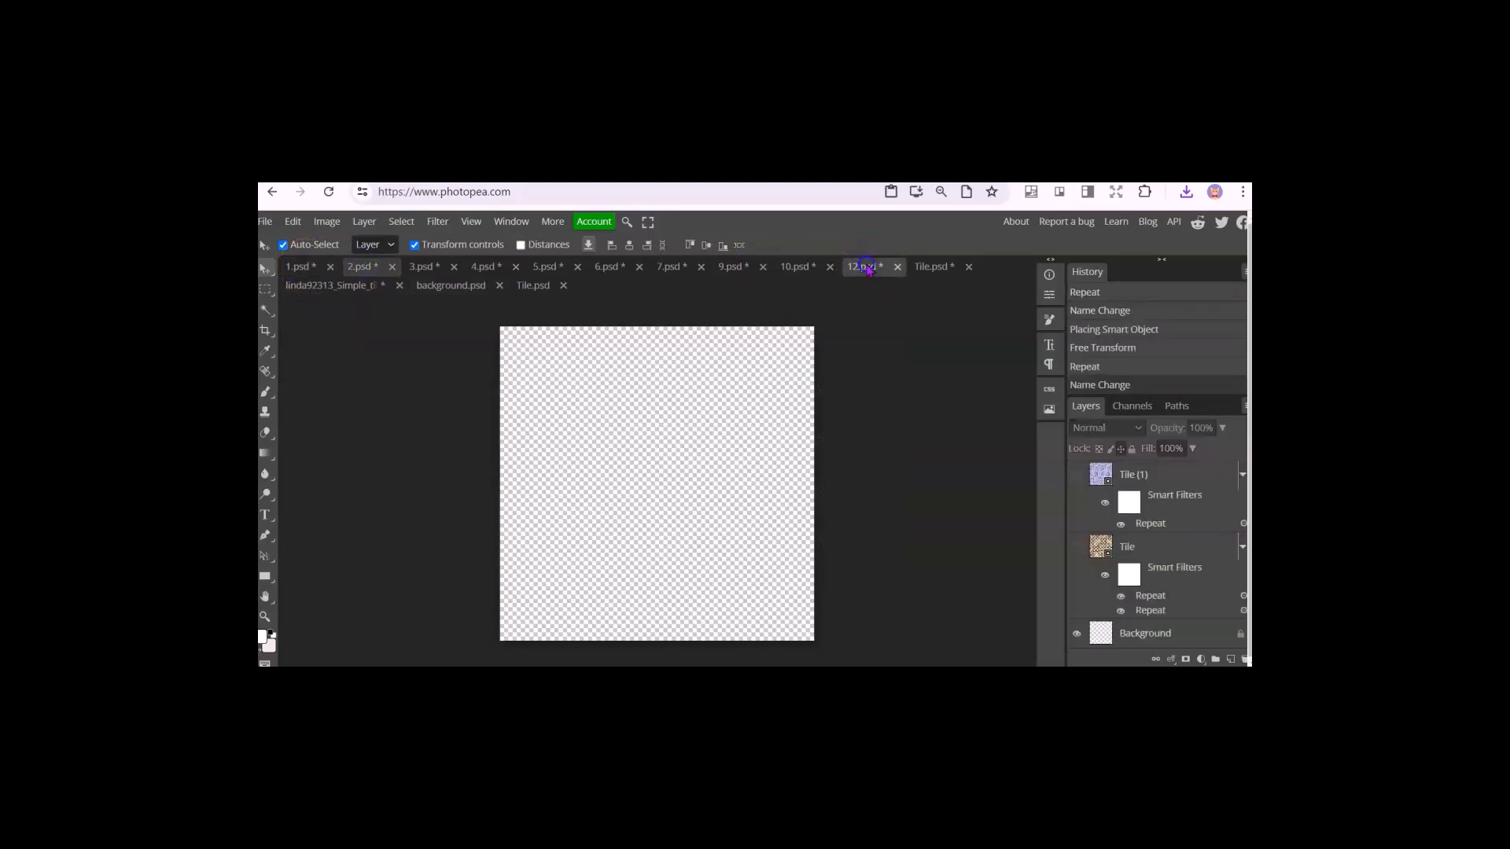
pyautogui.click(795, 268)
pyautogui.click(729, 267)
pyautogui.click(670, 267)
pyautogui.click(608, 268)
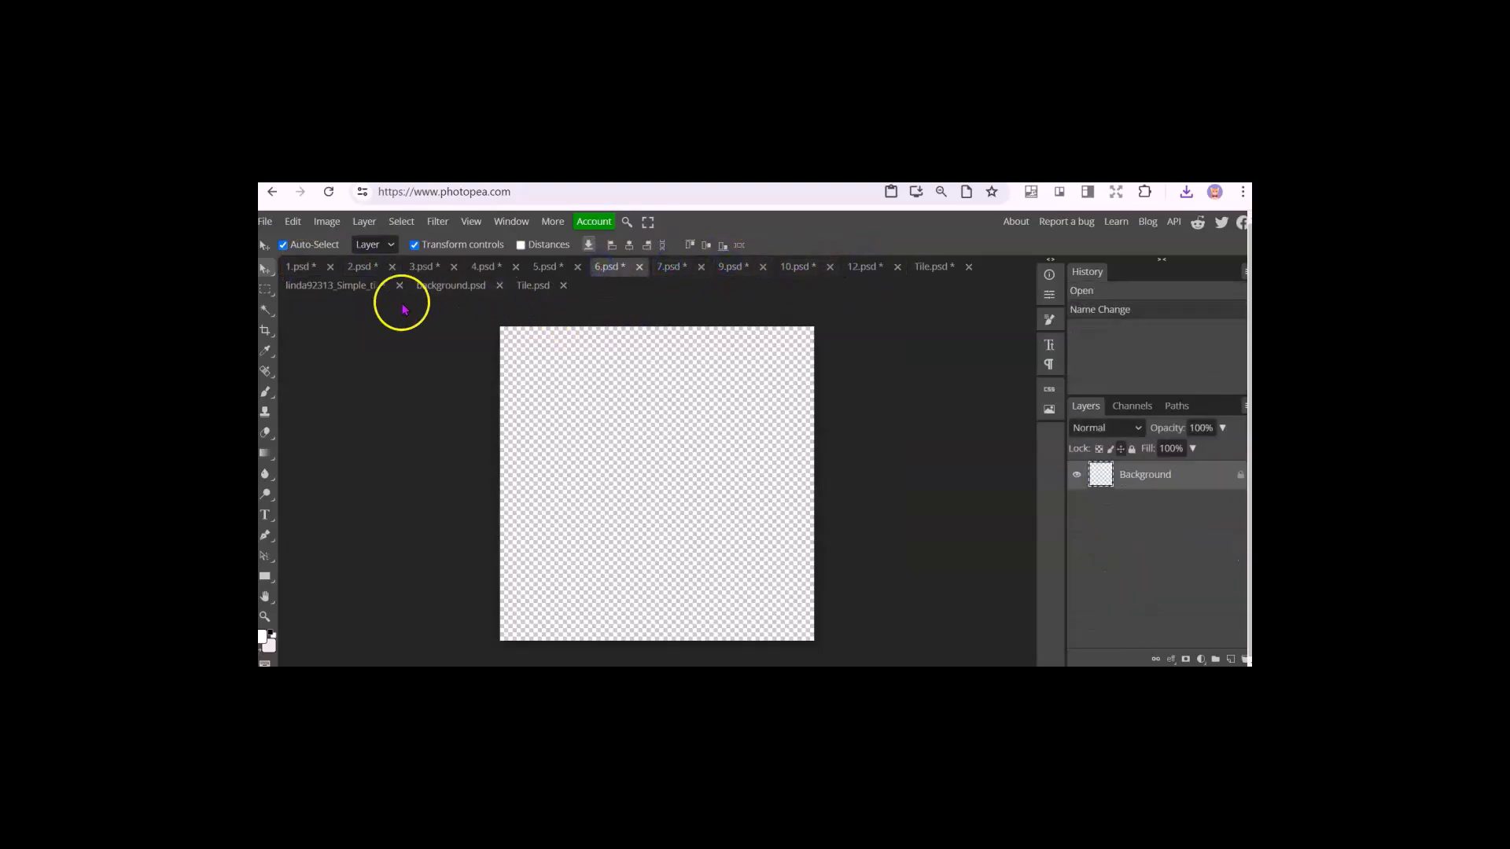
# - Export the blue and purple watercolor tile document as a resized PNG named bkye tuke to the Desktop
pyautogui.click(342, 290)
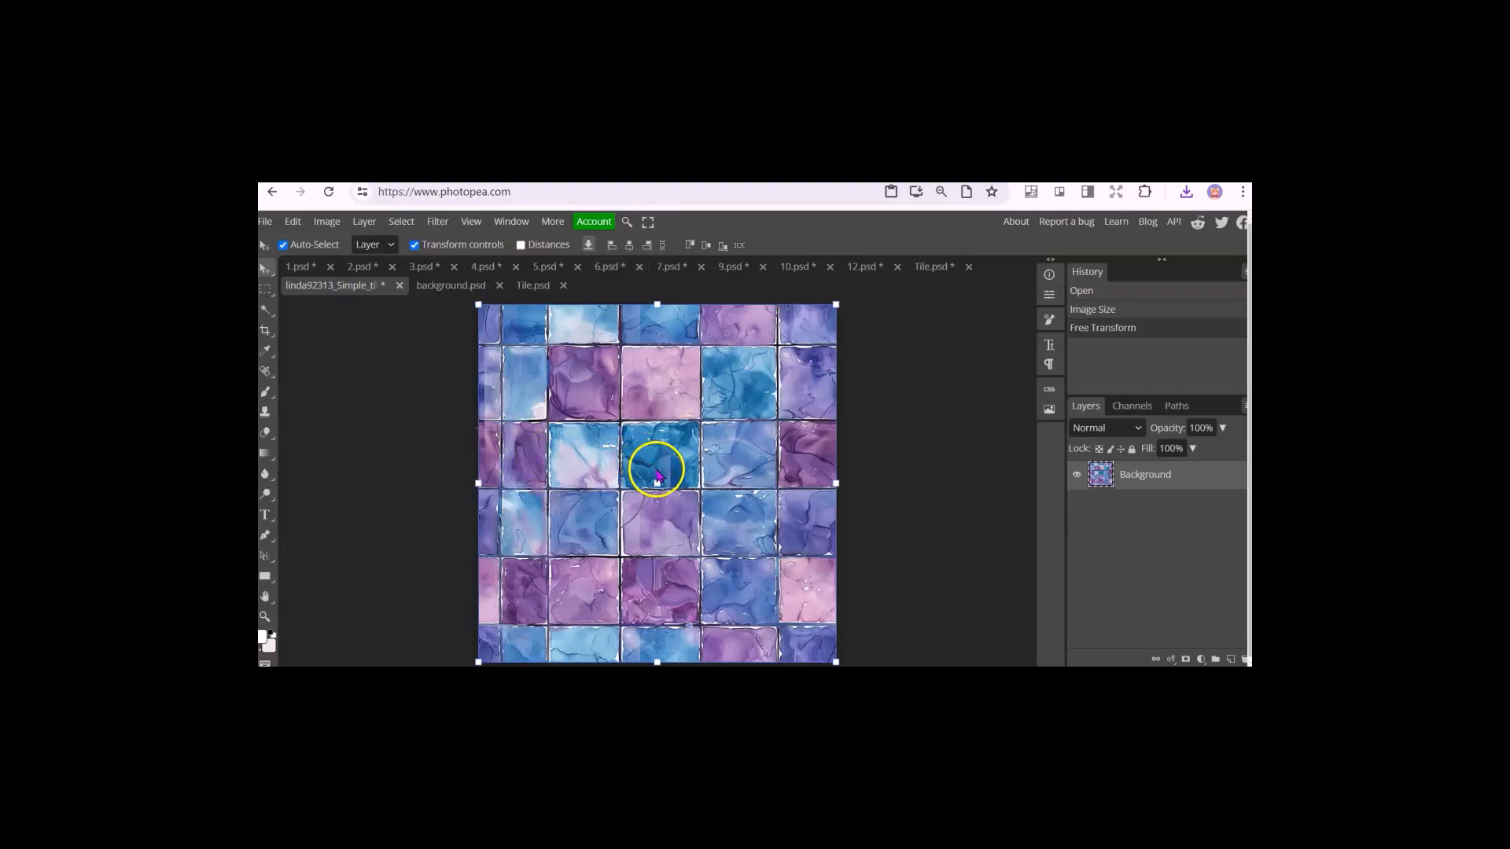
pyautogui.click(270, 222)
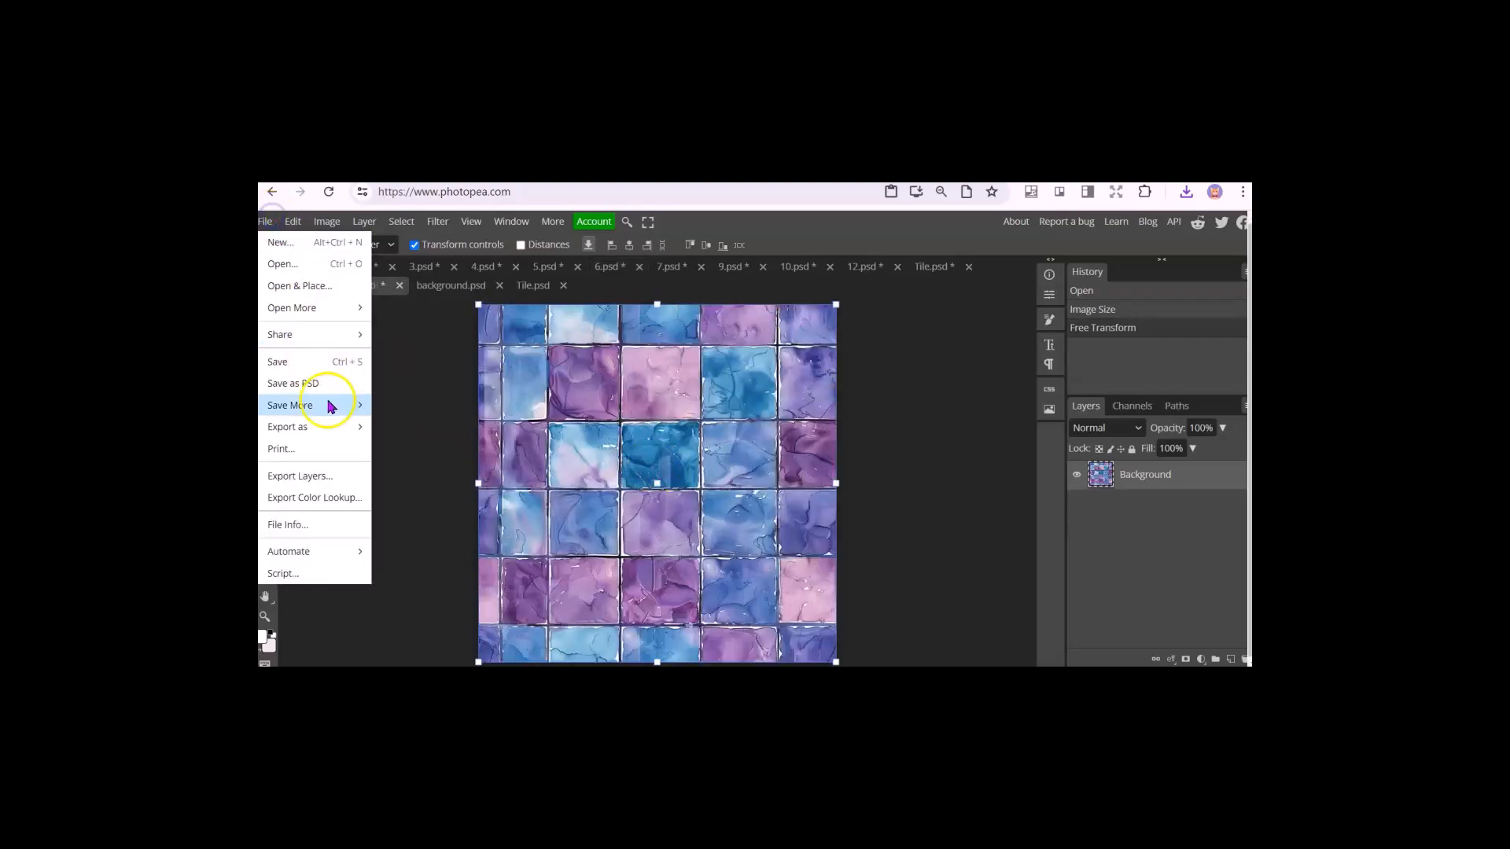
pyautogui.click(330, 427)
pyautogui.click(397, 437)
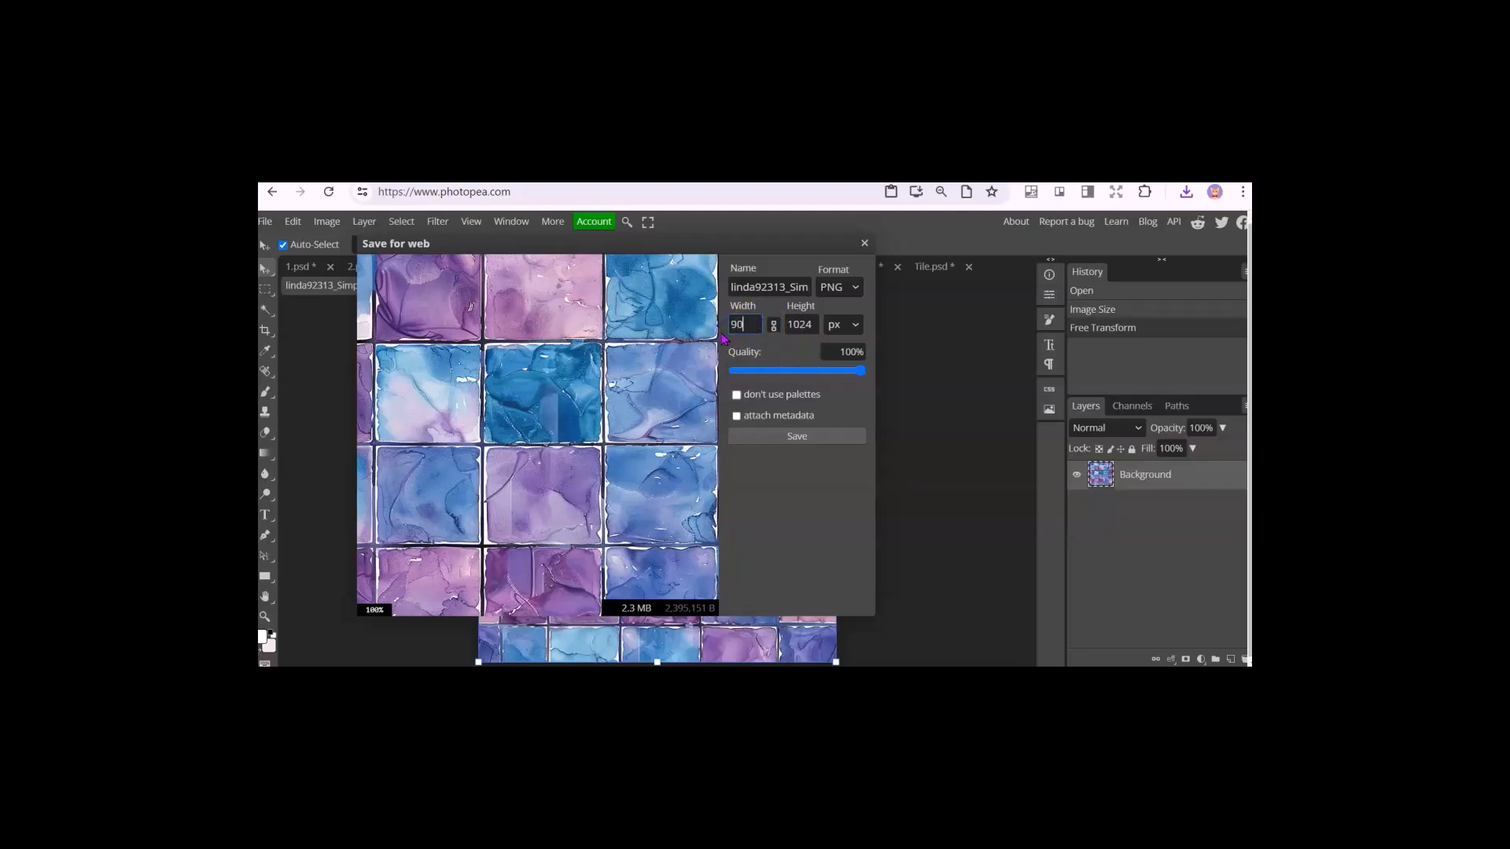
pyautogui.click(810, 326)
pyautogui.click(796, 436)
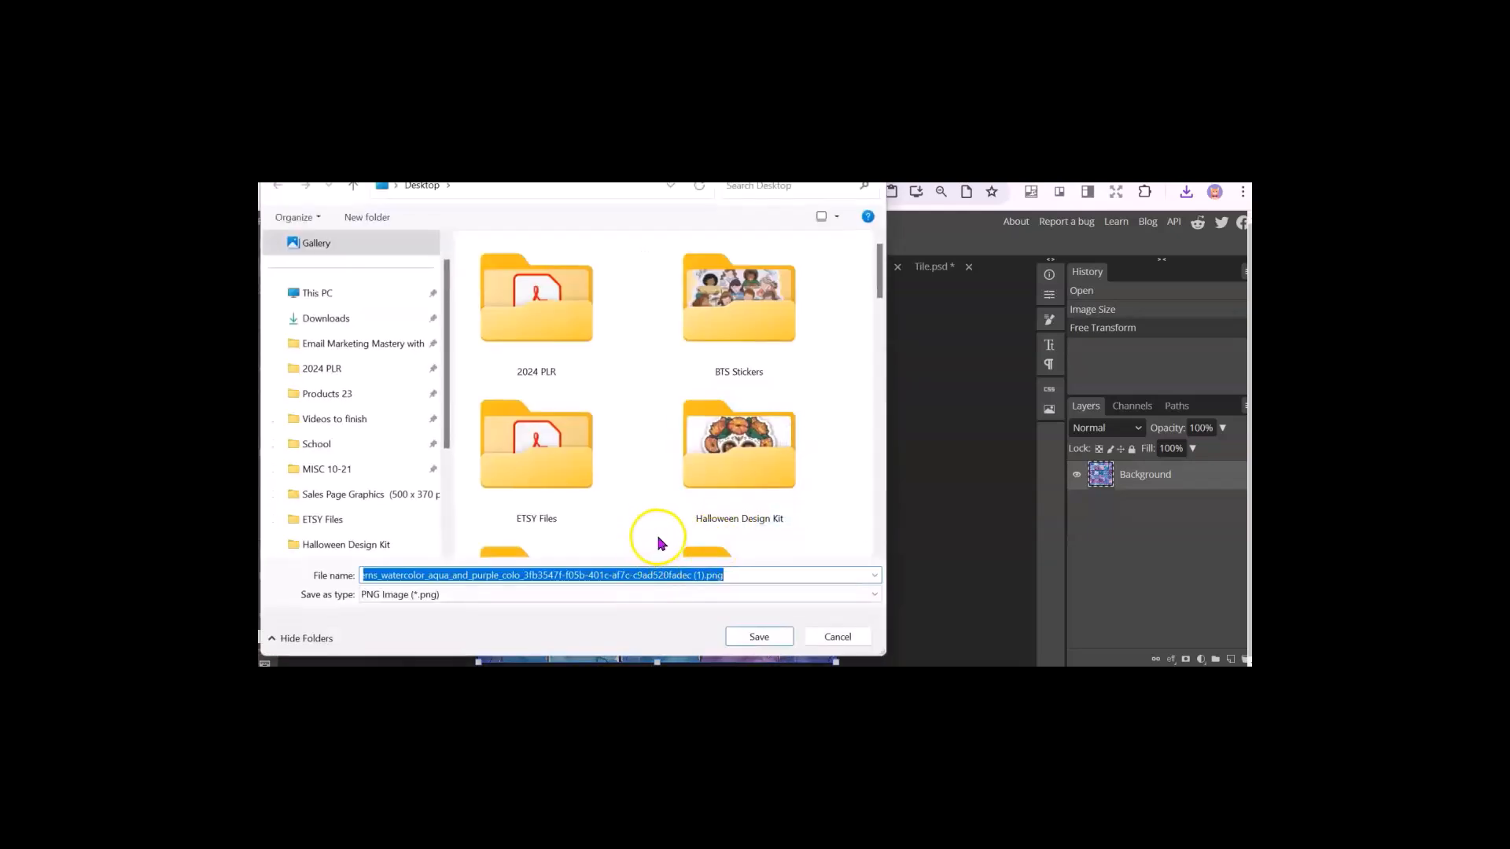
pyautogui.write('bkye tuke')
pyautogui.click(760, 634)
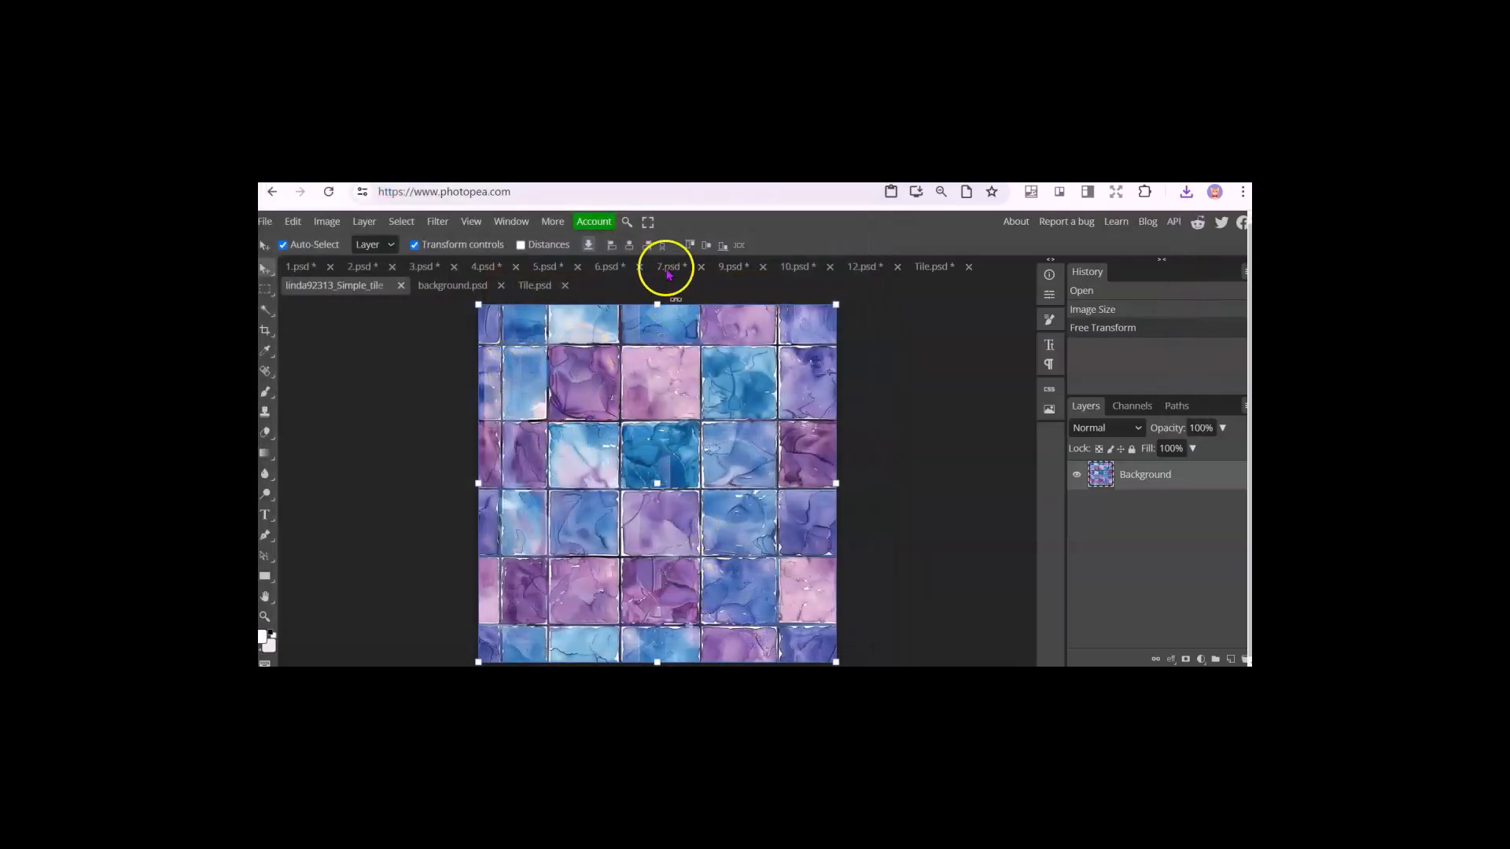
# - Switch to the document 1.psd
pyautogui.click(304, 267)
pyautogui.doubleClick(388, 304)
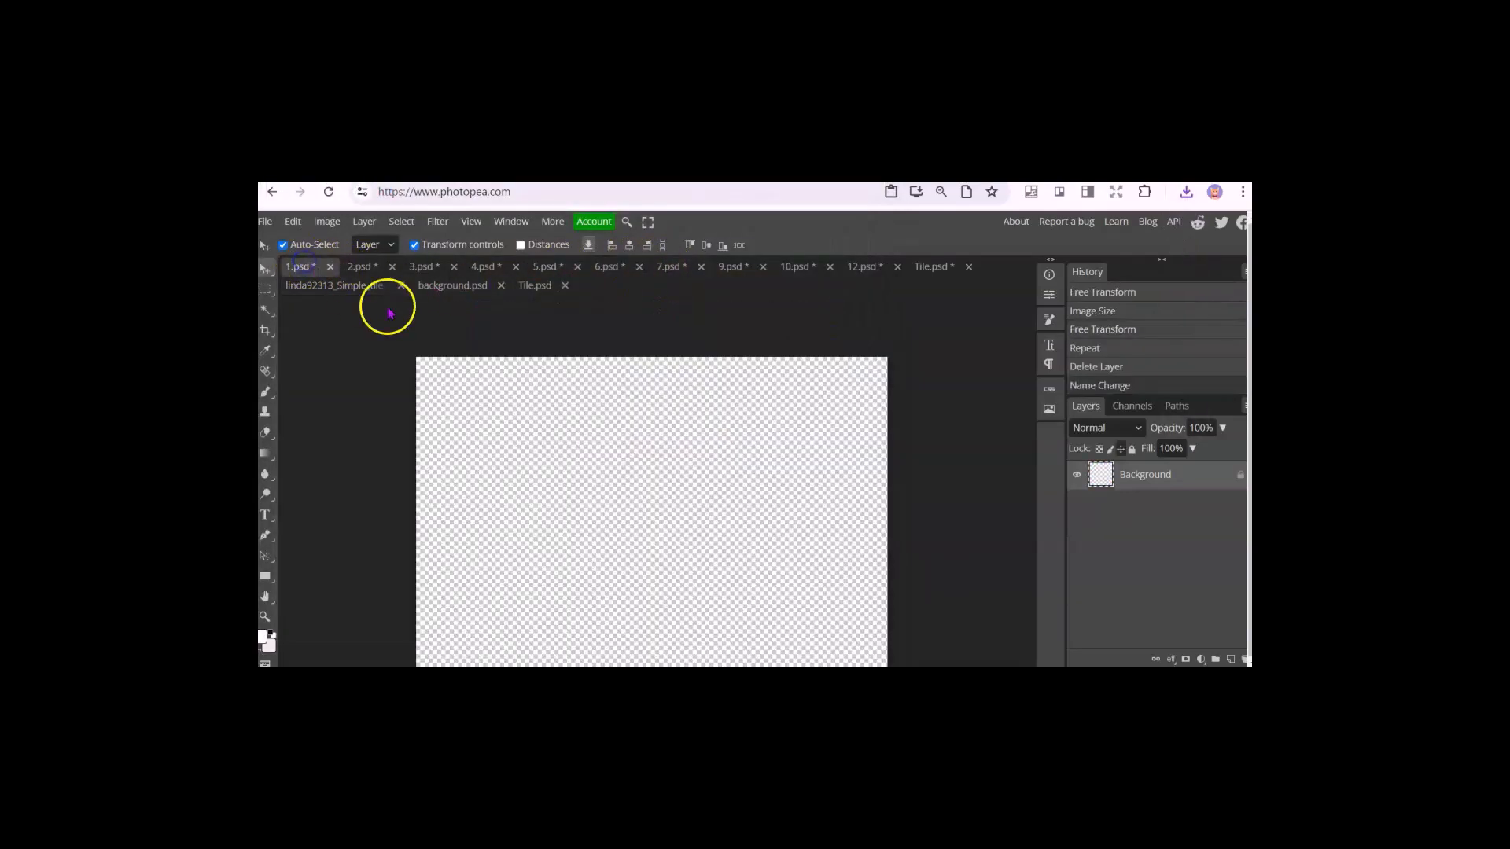
# - Place the tile image bkye tuke.png from the Desktop into the blank document 1.psd
pyautogui.scroll(-5, 606, 471)
pyautogui.scroll(-2, 679, 515)
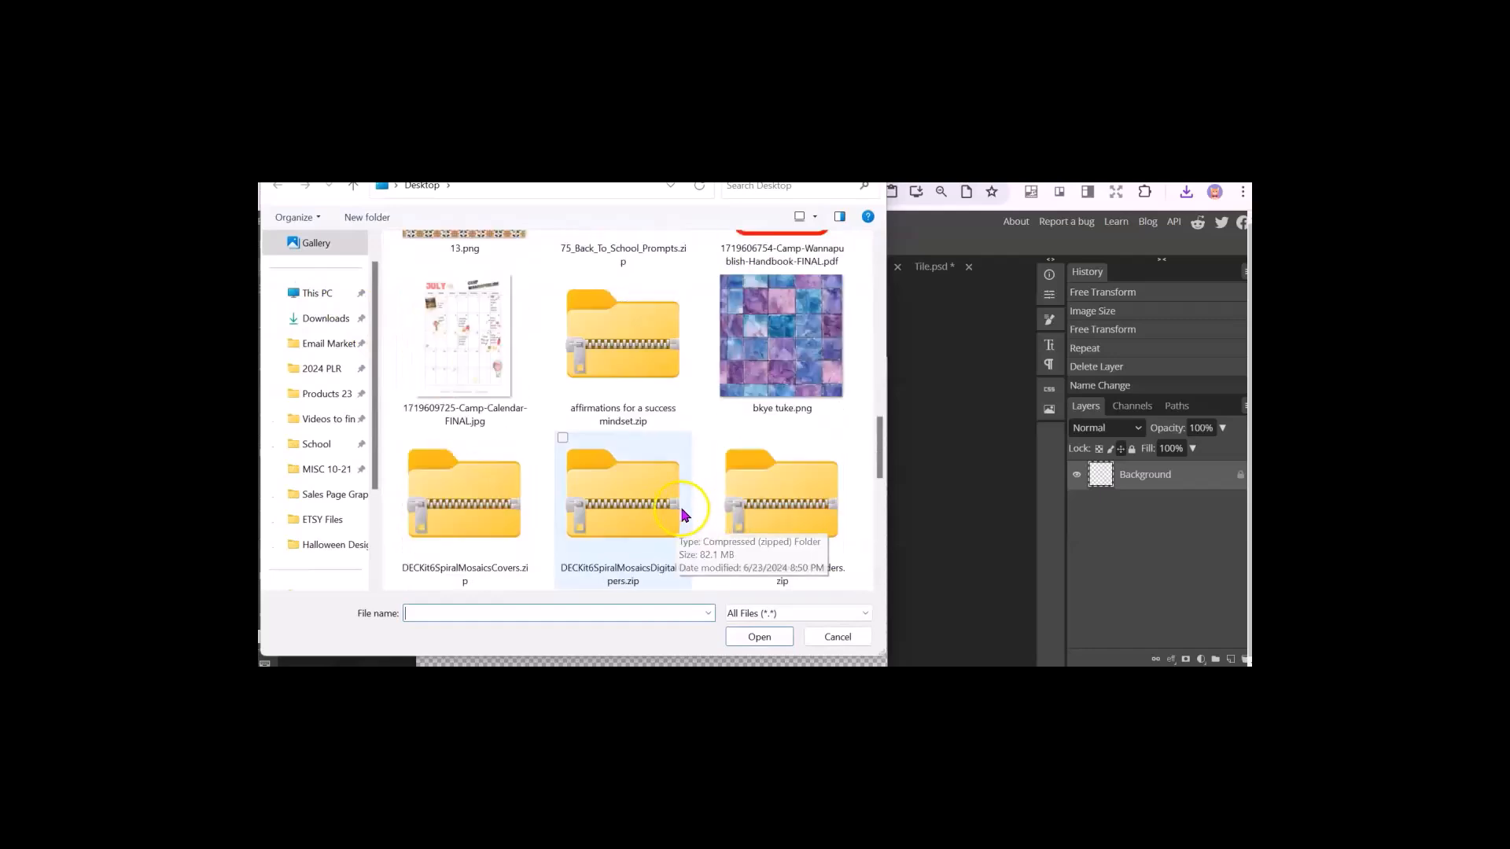
pyautogui.click(770, 350)
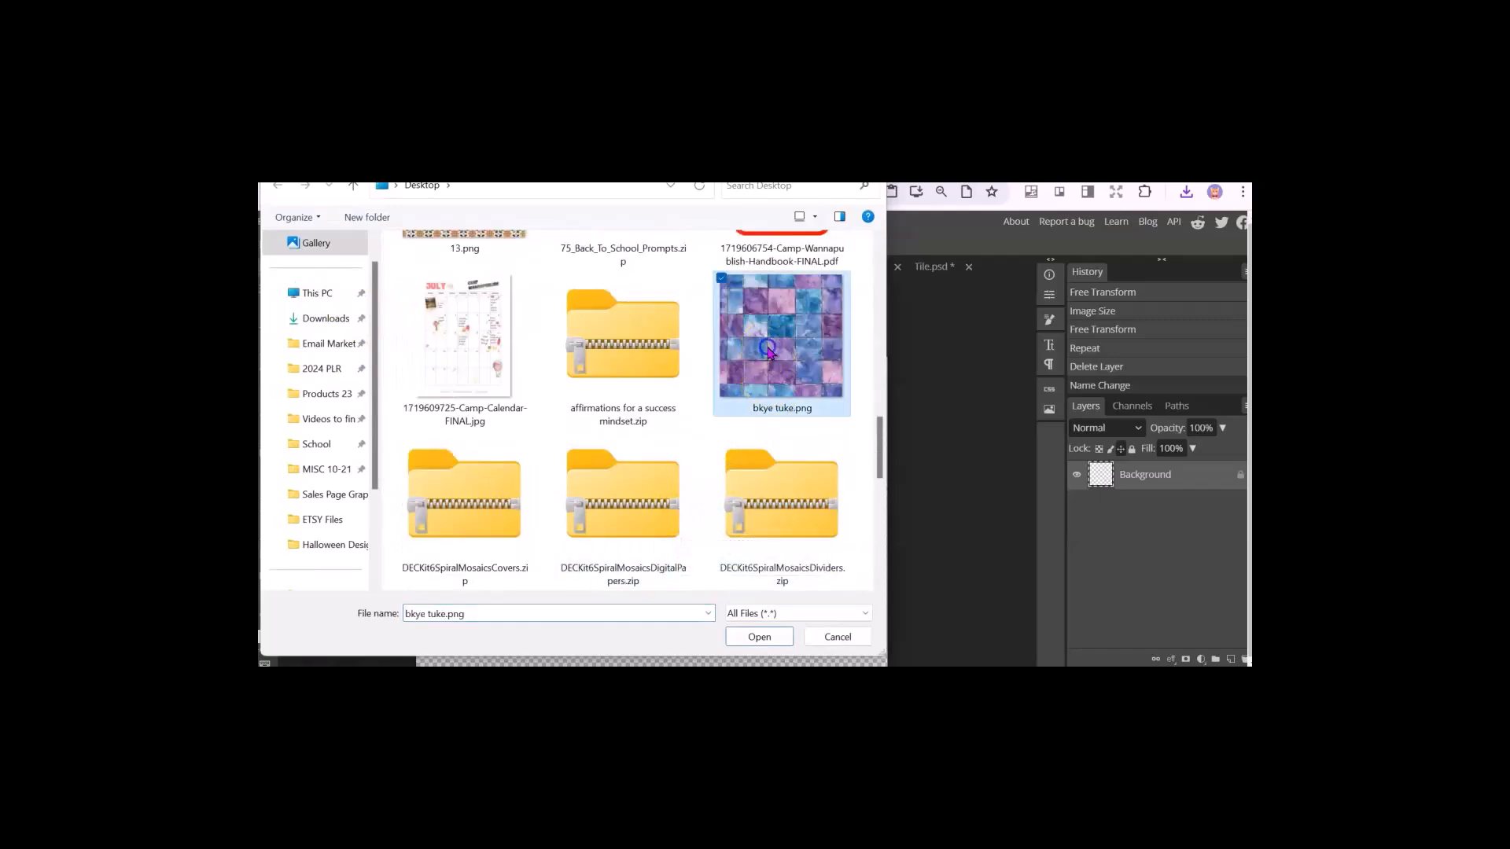
pyautogui.doubleClick(768, 350)
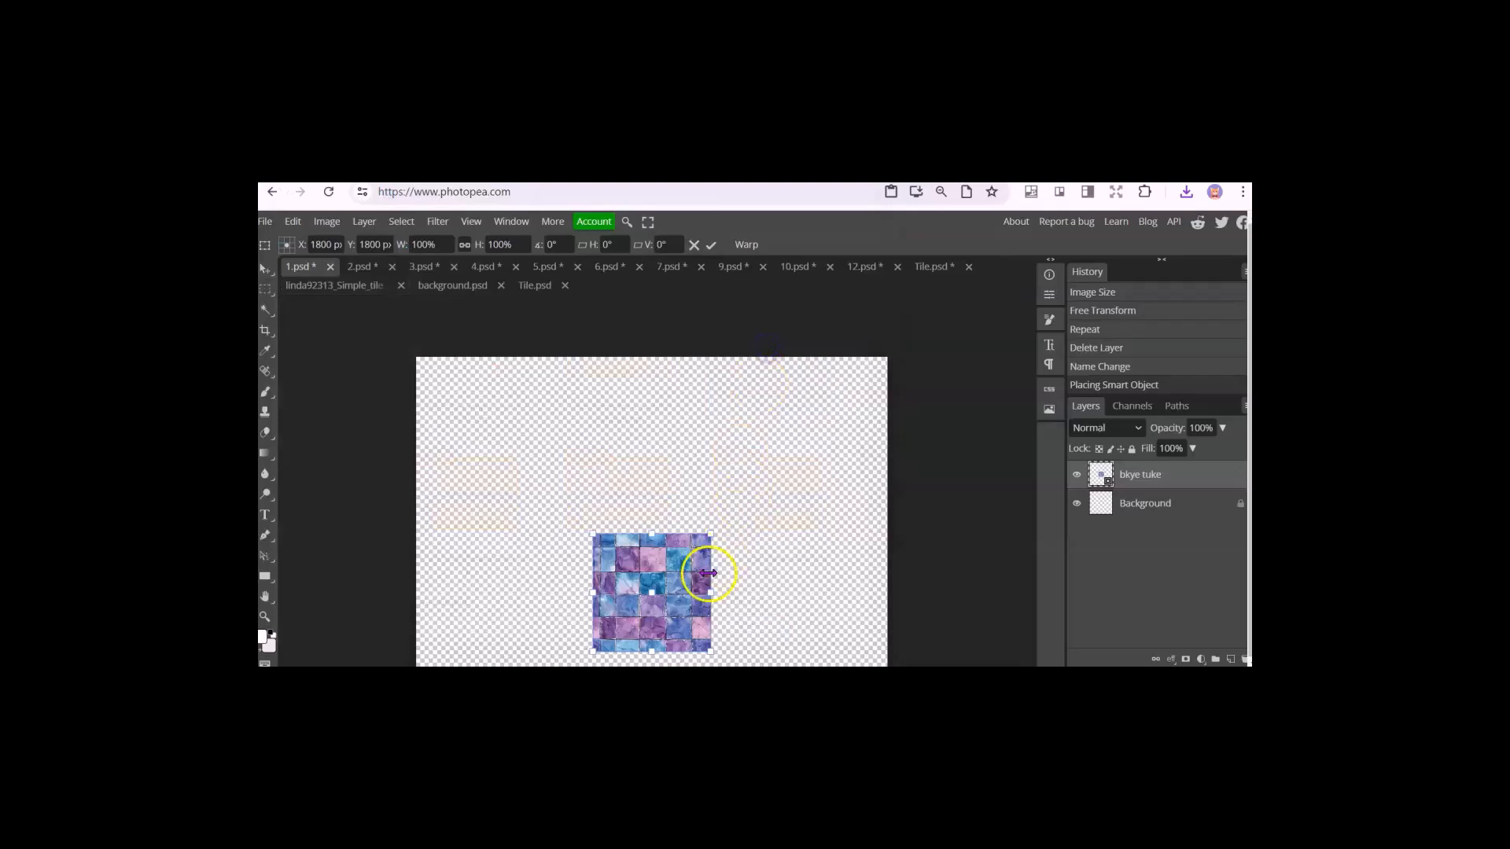
# - Move the placed bkye tuke tile to about X 1350 px, Y 2222 px on the canvas at 100% size
pyautogui.moveTo(716, 543); pyautogui.dragTo(607, 528)
pyautogui.scroll(-1, 673, 483)
pyautogui.moveTo(614, 473)
pyautogui.mouseDown()
pyautogui.moveTo(621, 446)
pyautogui.moveTo(606, 439)
pyautogui.moveTo(608, 461)
pyautogui.mouseUp()
pyautogui.scroll(1, 486, 326)
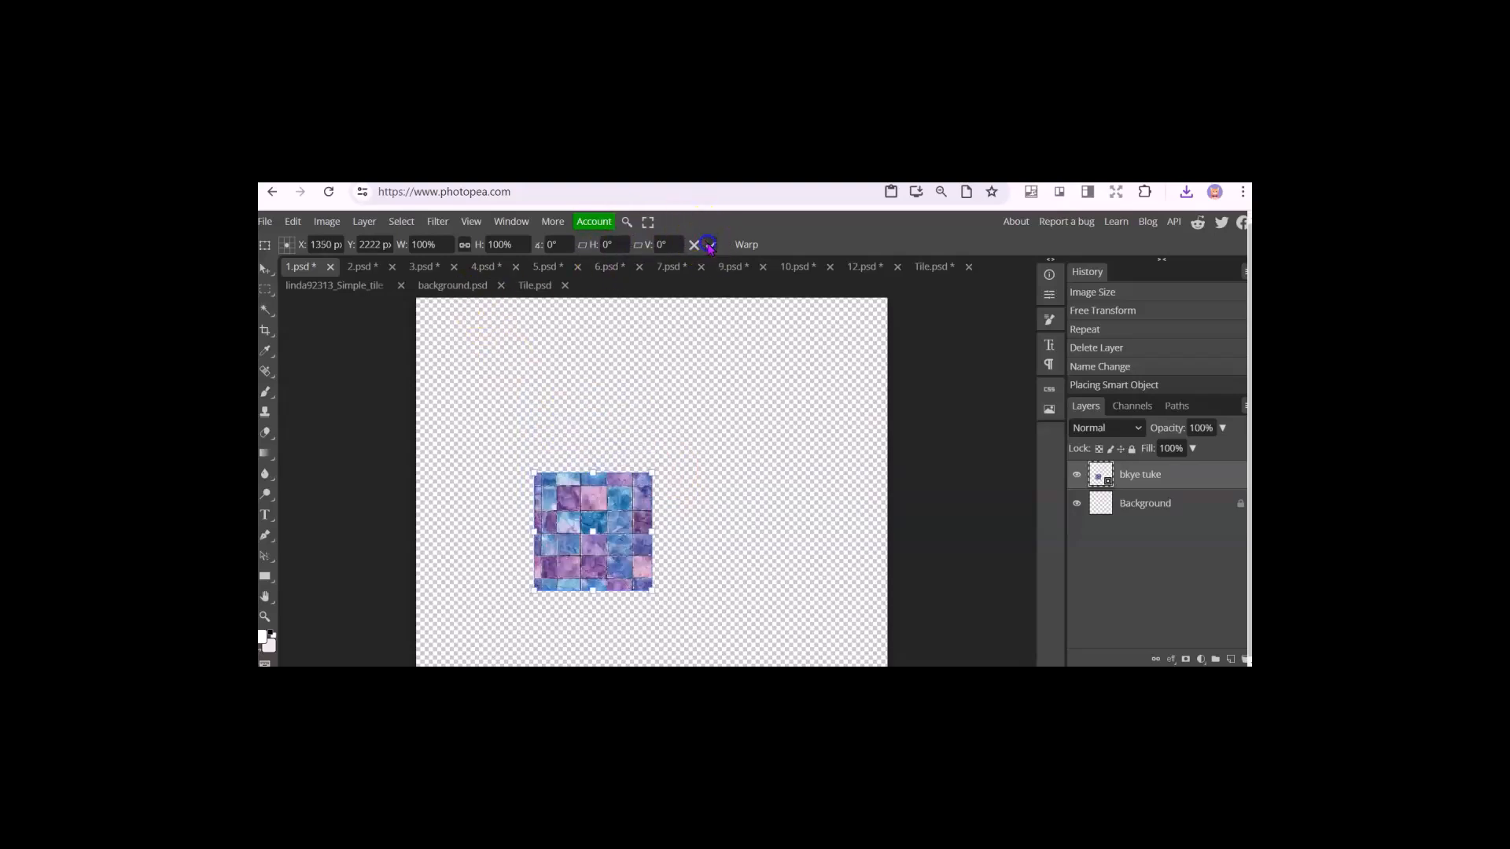
pyautogui.click(711, 244)
# - Apply the Repeat filter to the bkye tuke layer at 100% scale with no row shift, spacing or rotation
pyautogui.click(437, 222)
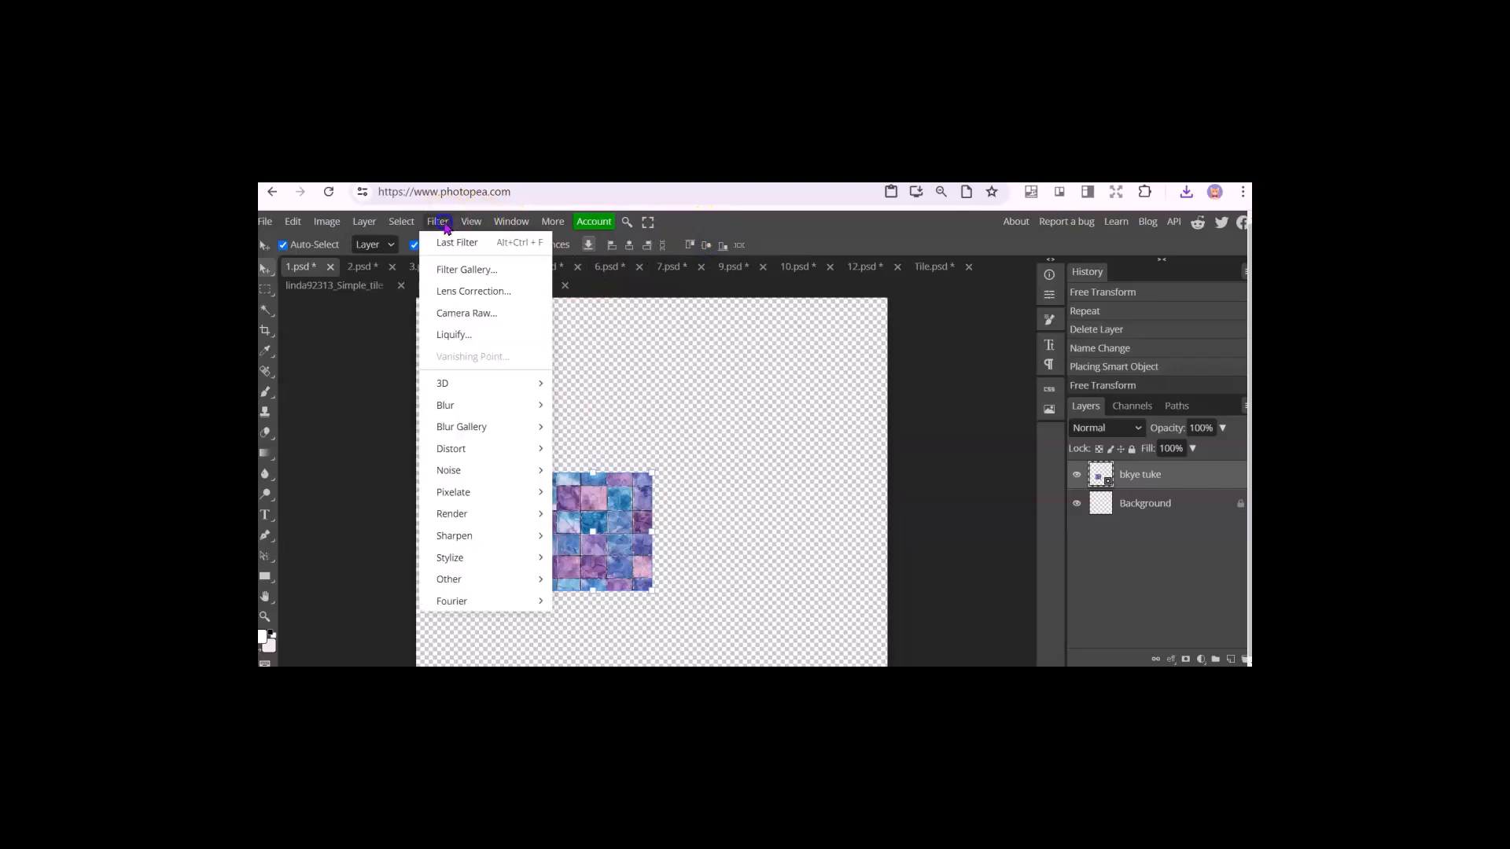
pyautogui.moveTo(488, 579)
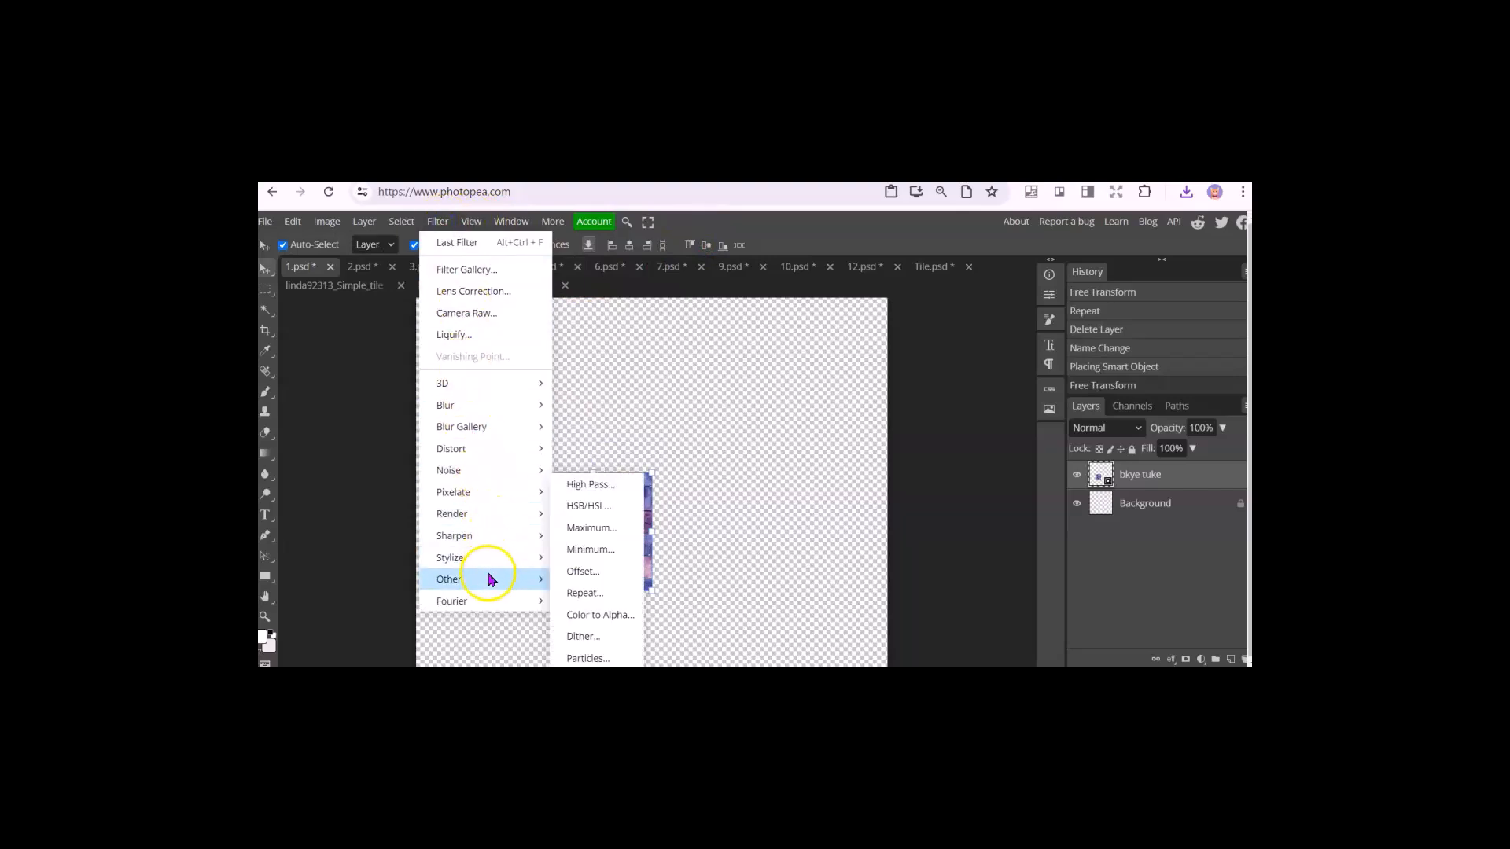
pyautogui.click(584, 593)
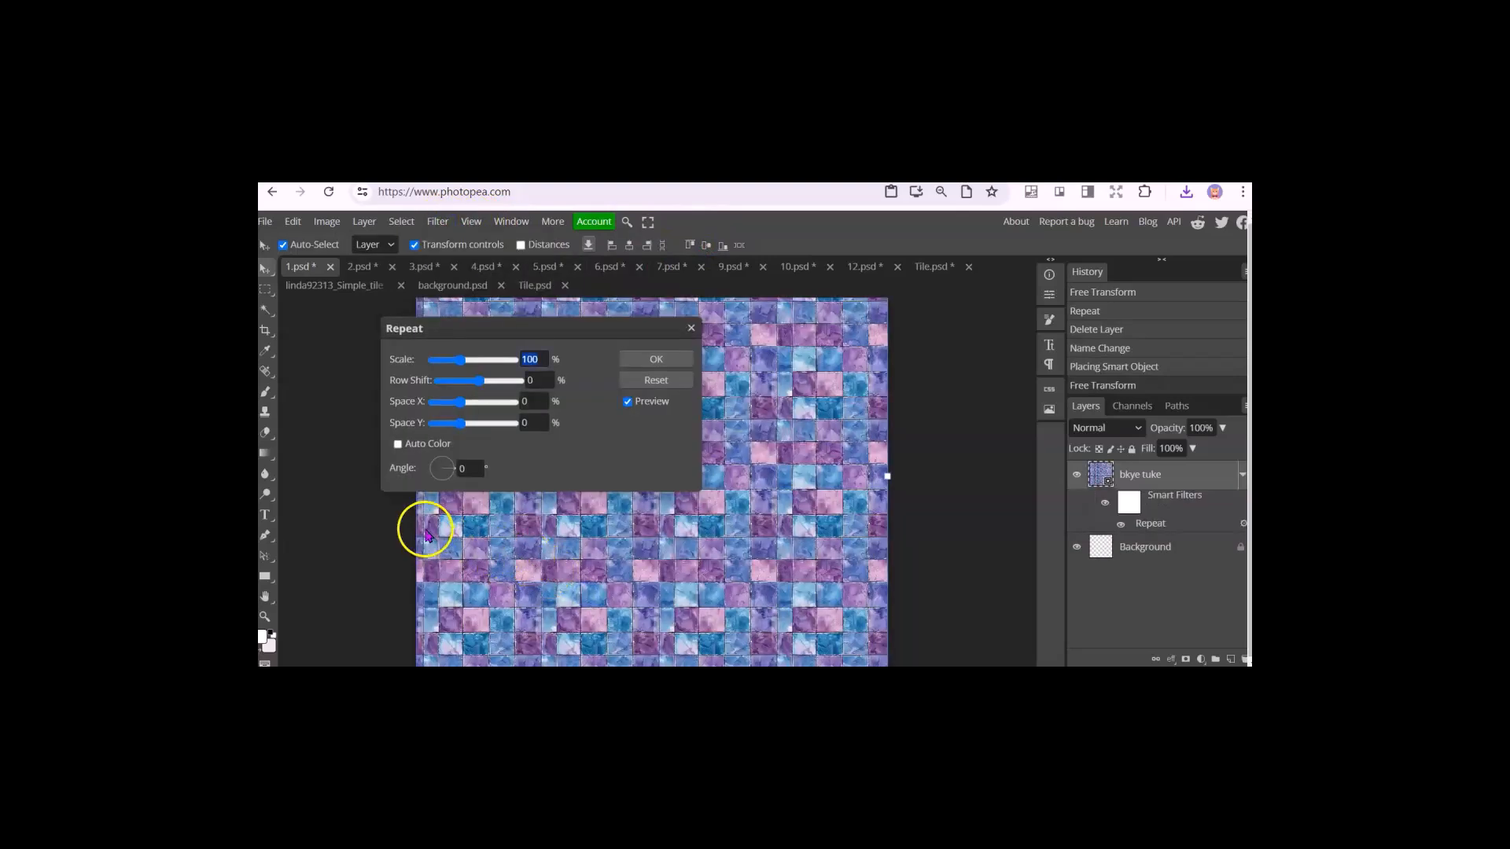
pyautogui.click(664, 353)
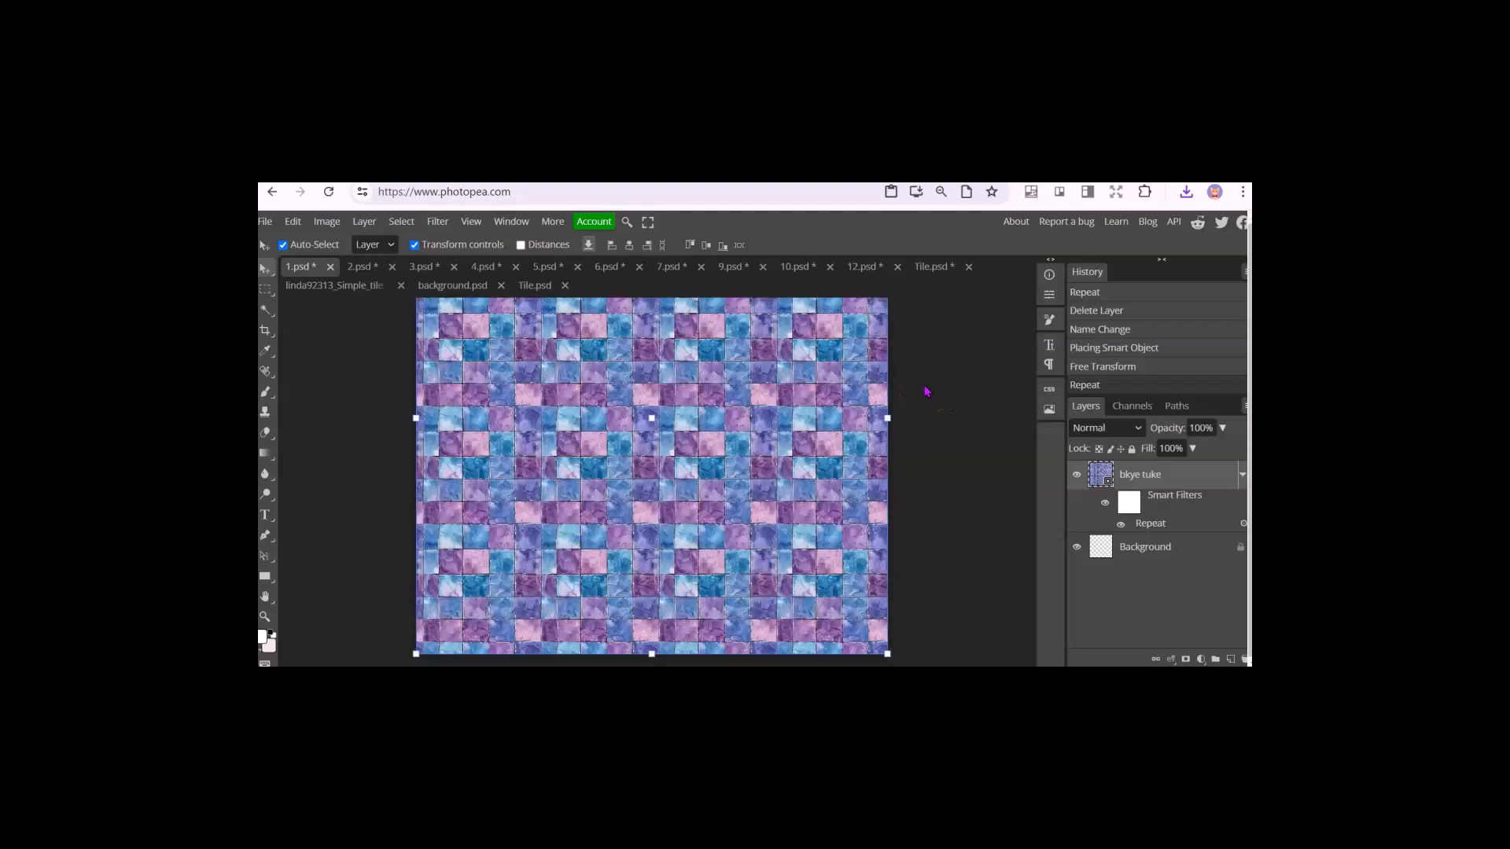
# - Export the repeated blue and purple tile background as a 3600 × 3600 px PNG at 100% quality
pyautogui.click(266, 221)
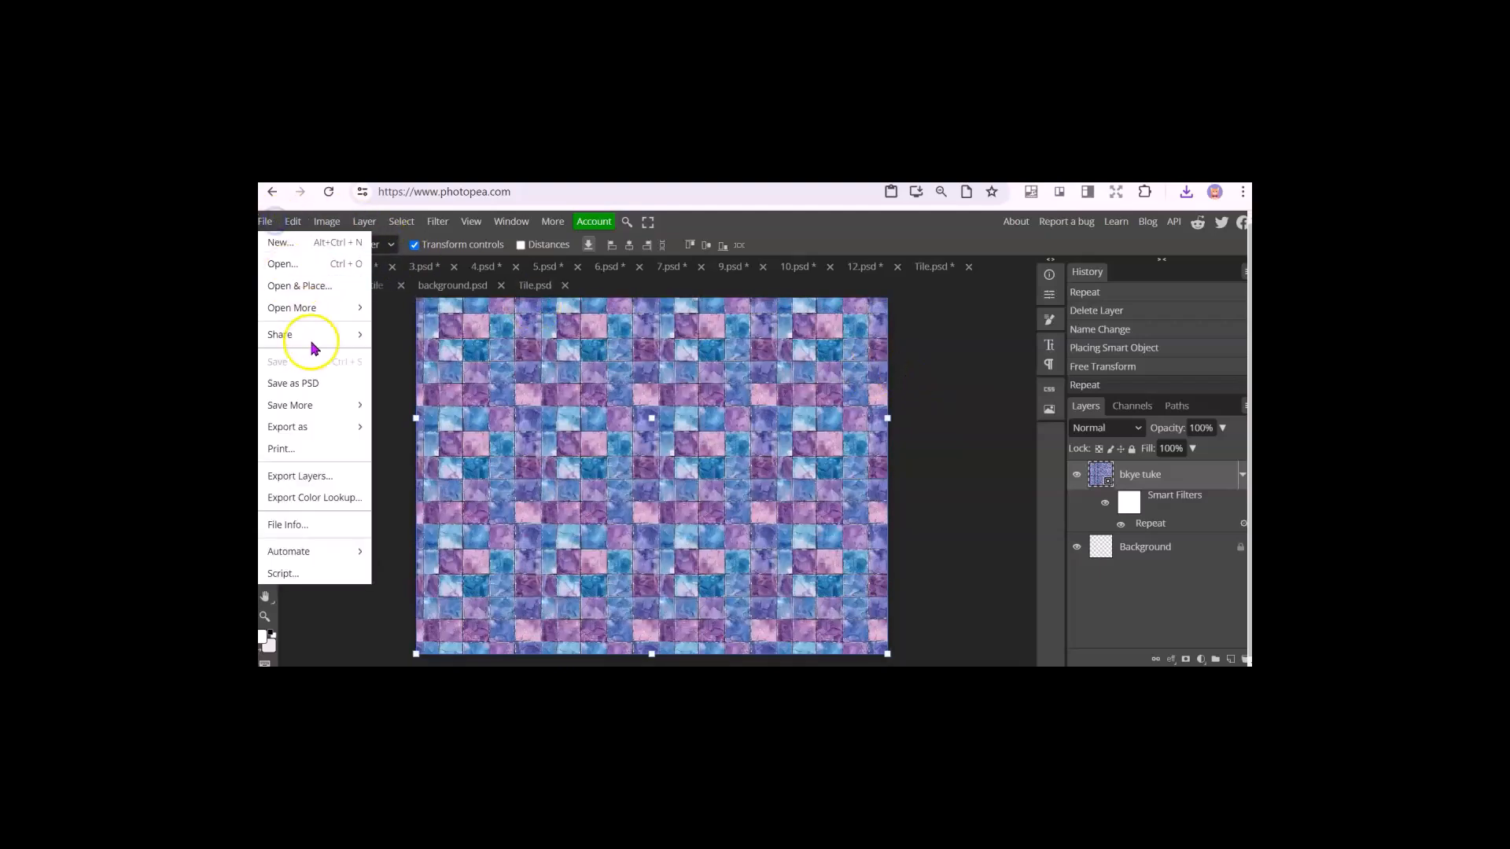
pyautogui.moveTo(302, 428)
pyautogui.click(389, 430)
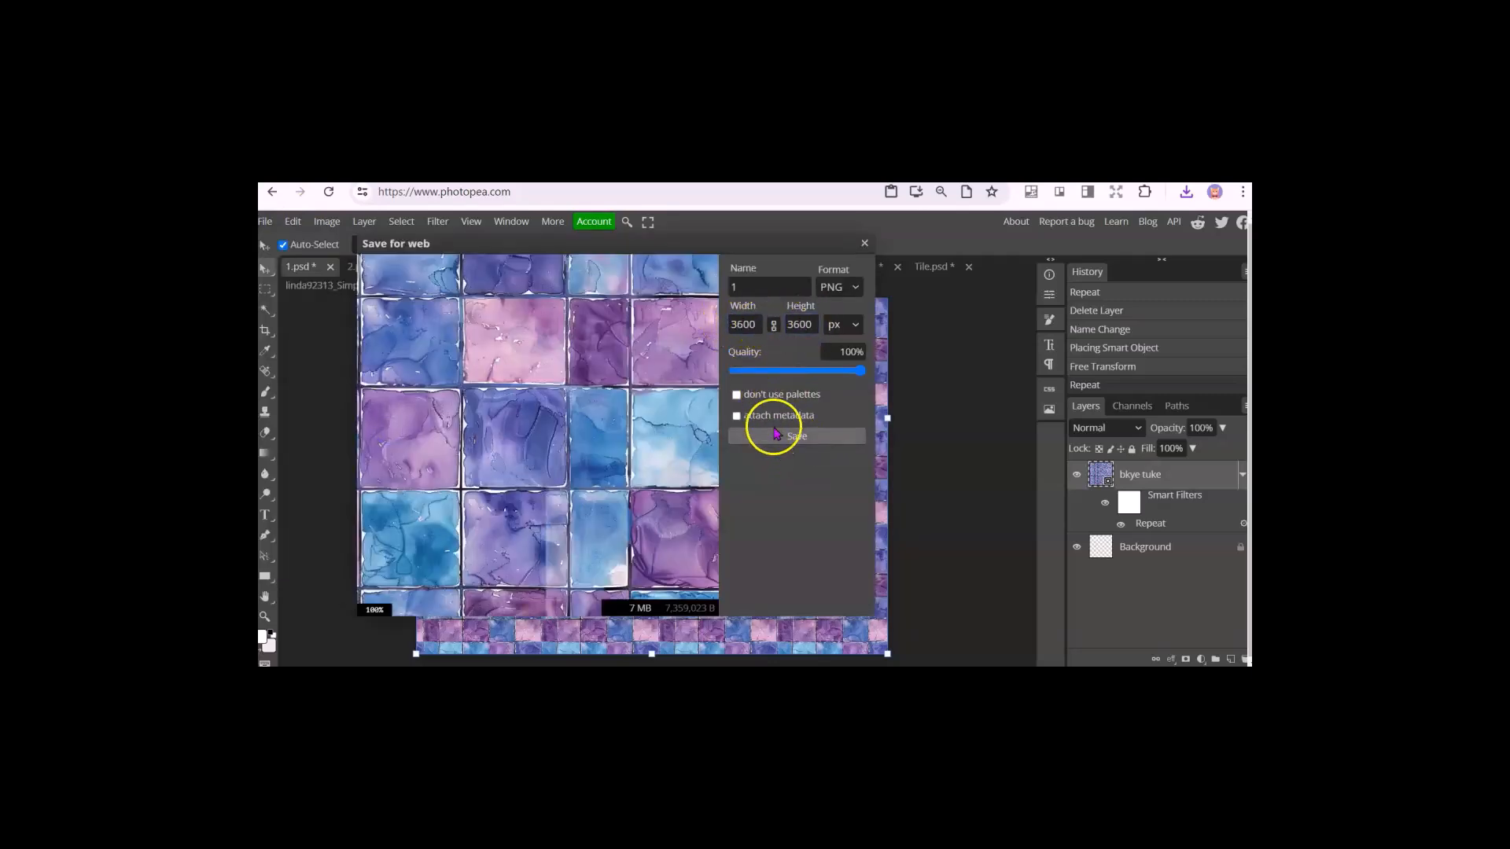
pyautogui.click(795, 437)
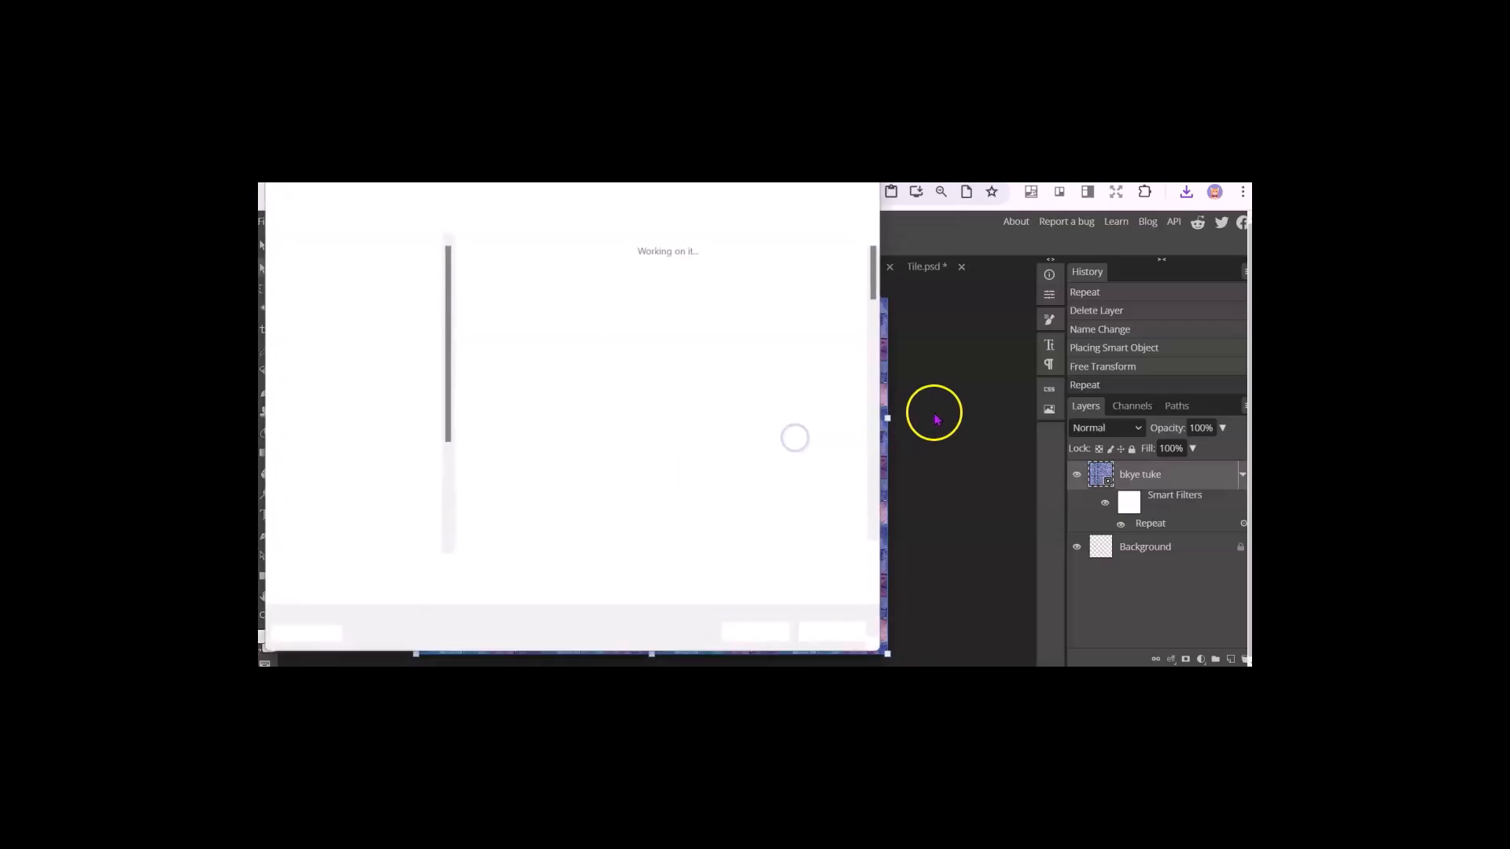
pyautogui.click(759, 638)
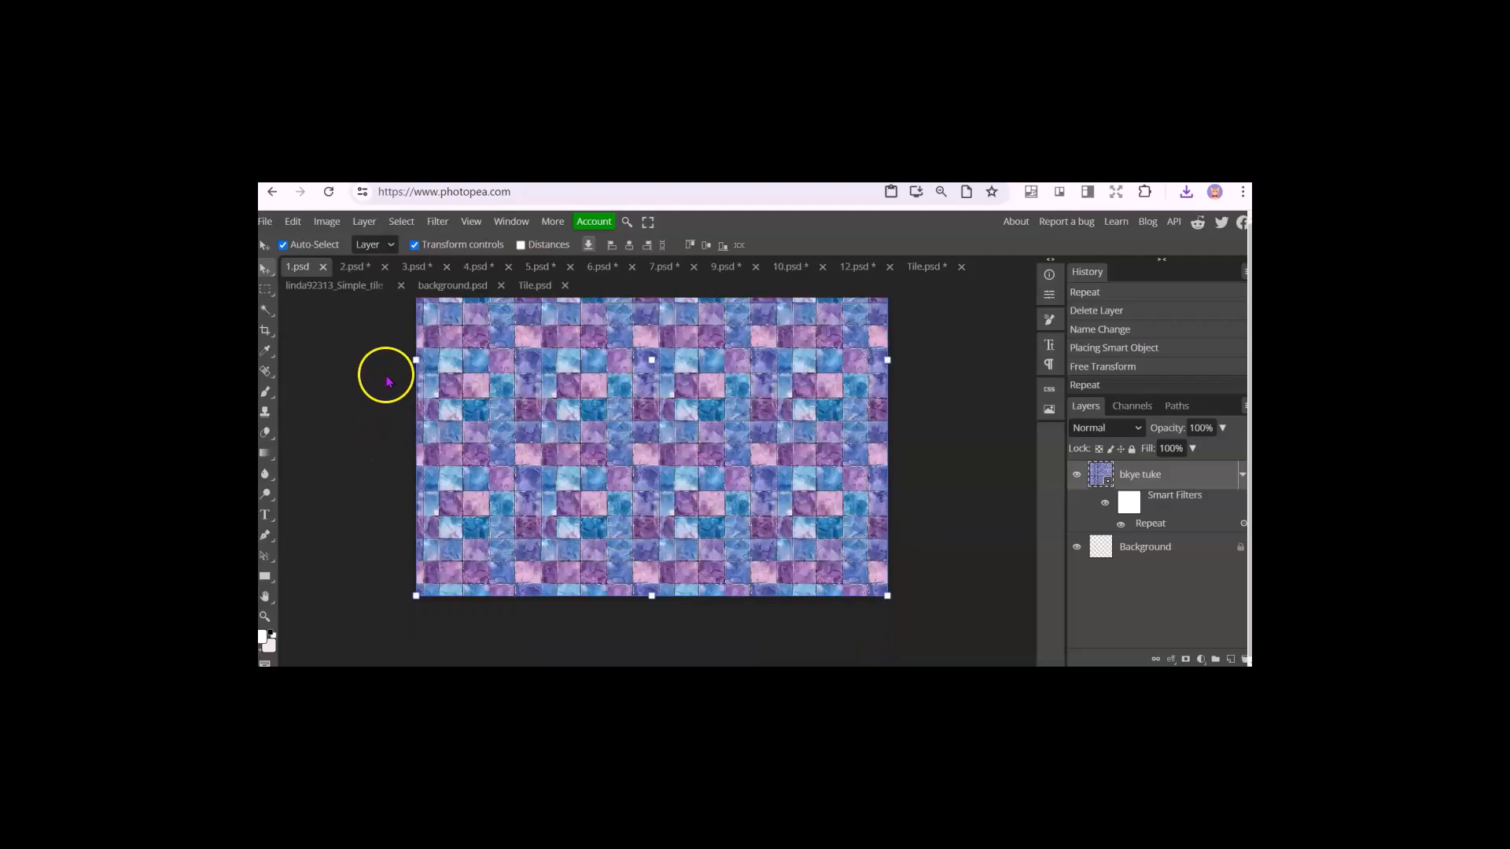
pyautogui.scroll(3, 385, 383)
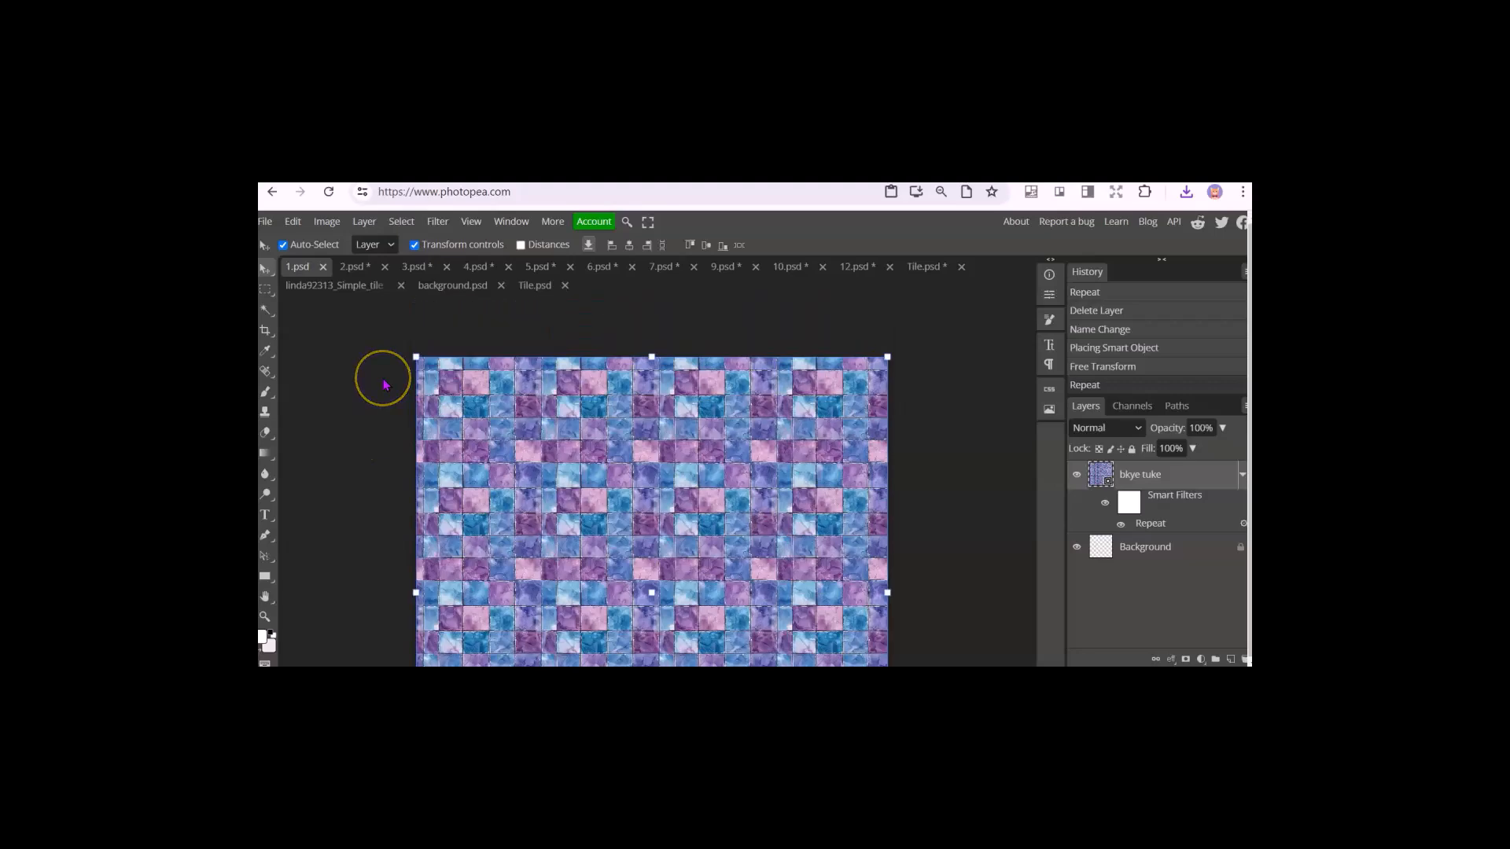
pyautogui.scroll(3, 385, 384)
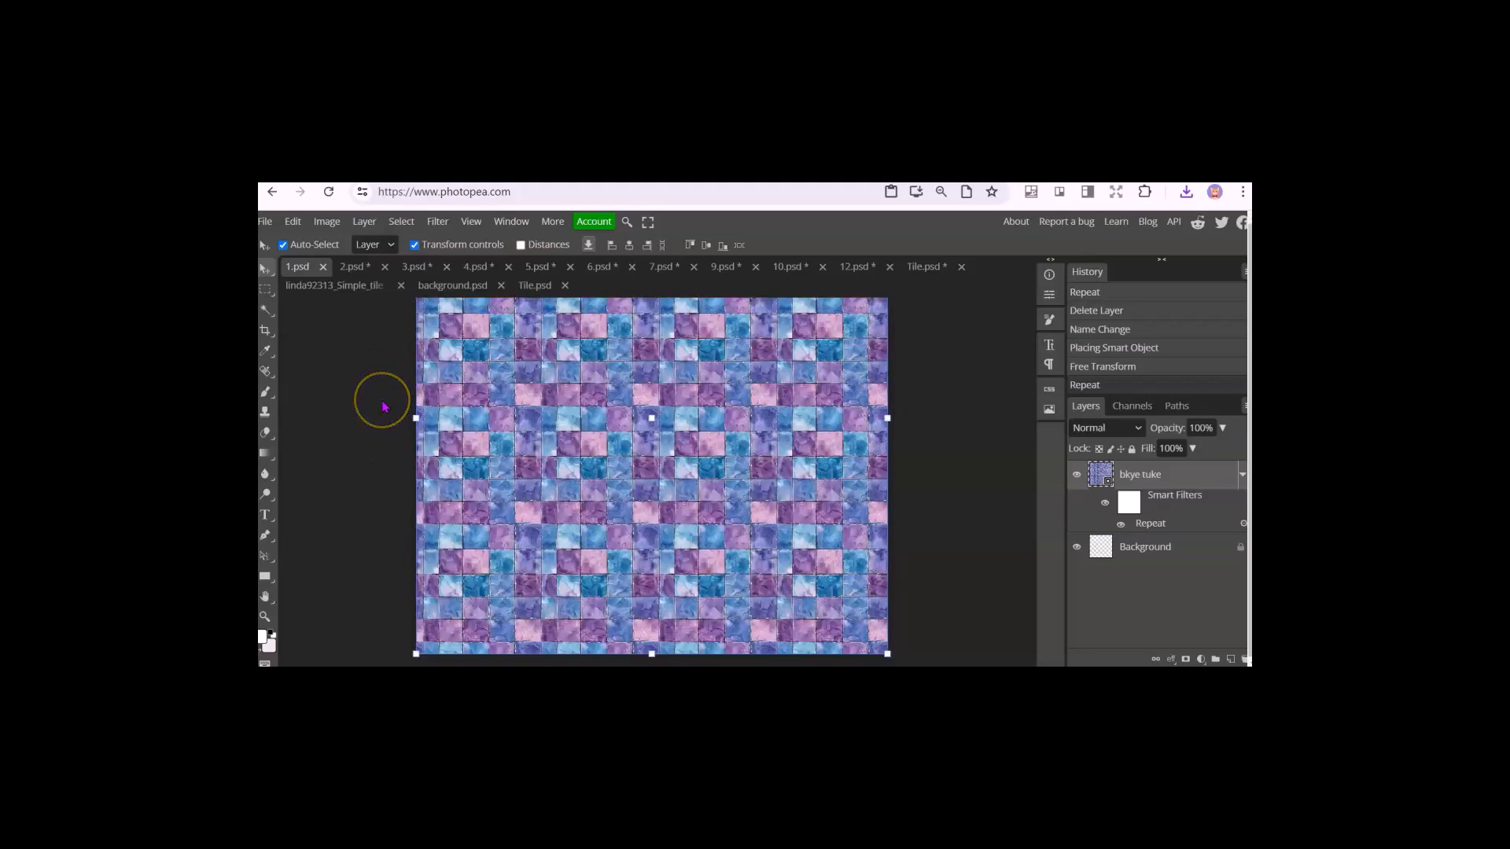
pyautogui.scroll(2, 385, 407)
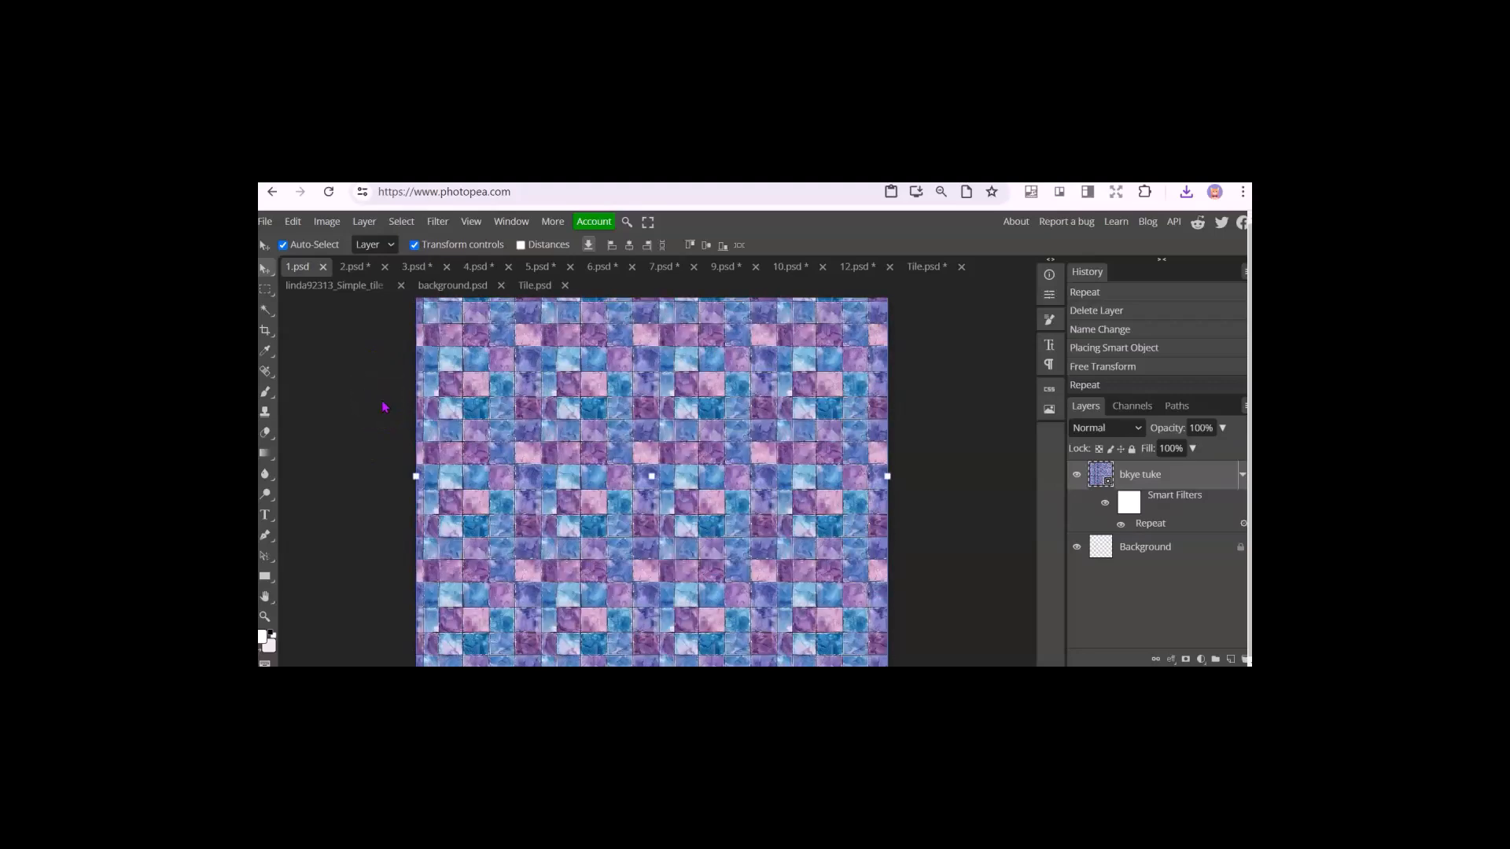
pyautogui.scroll(-2, 385, 407)
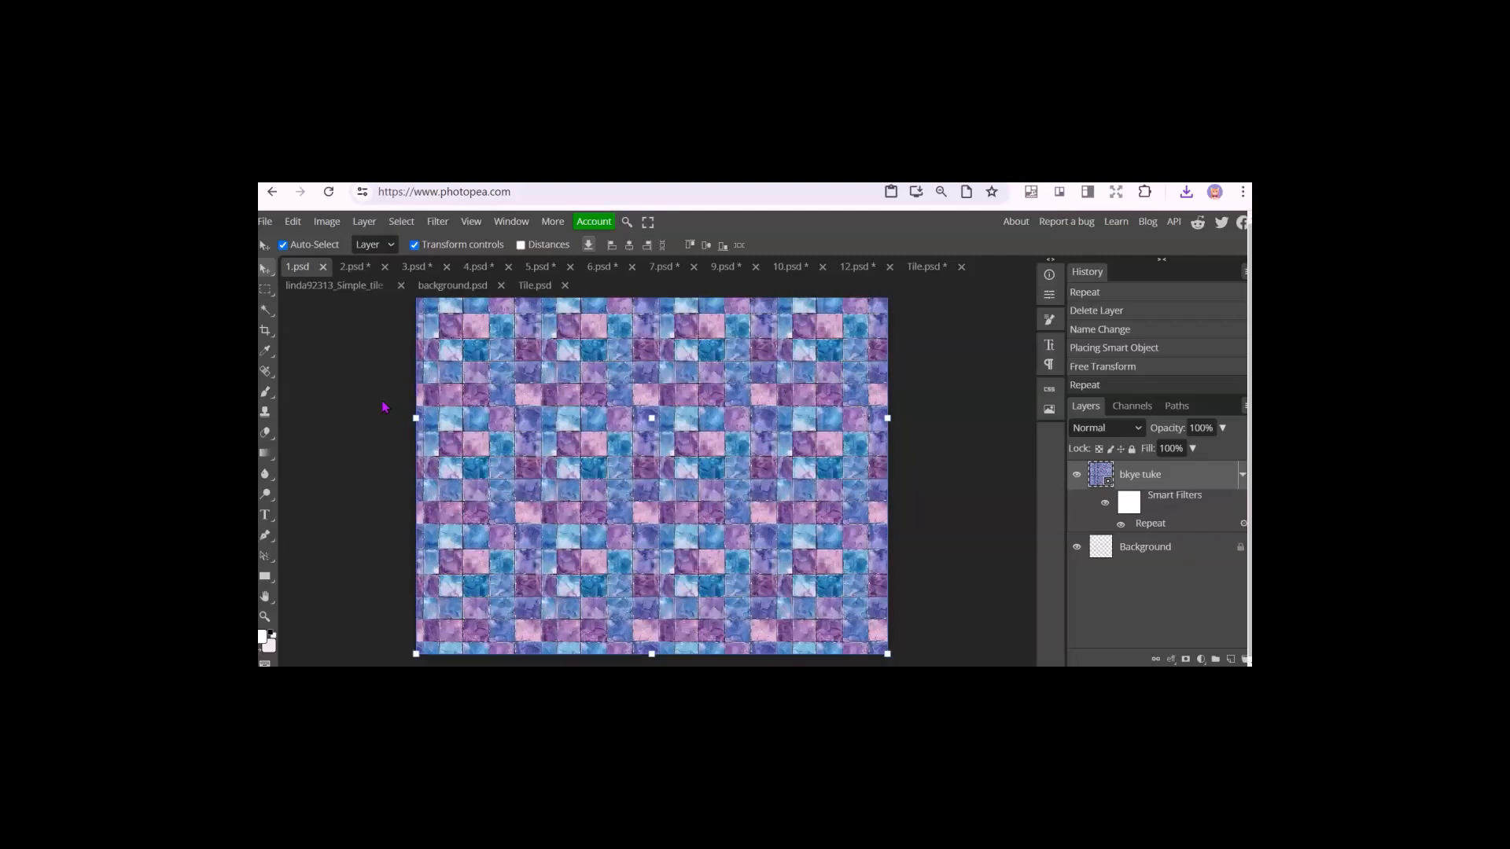
pyautogui.scroll(2, 376, 412)
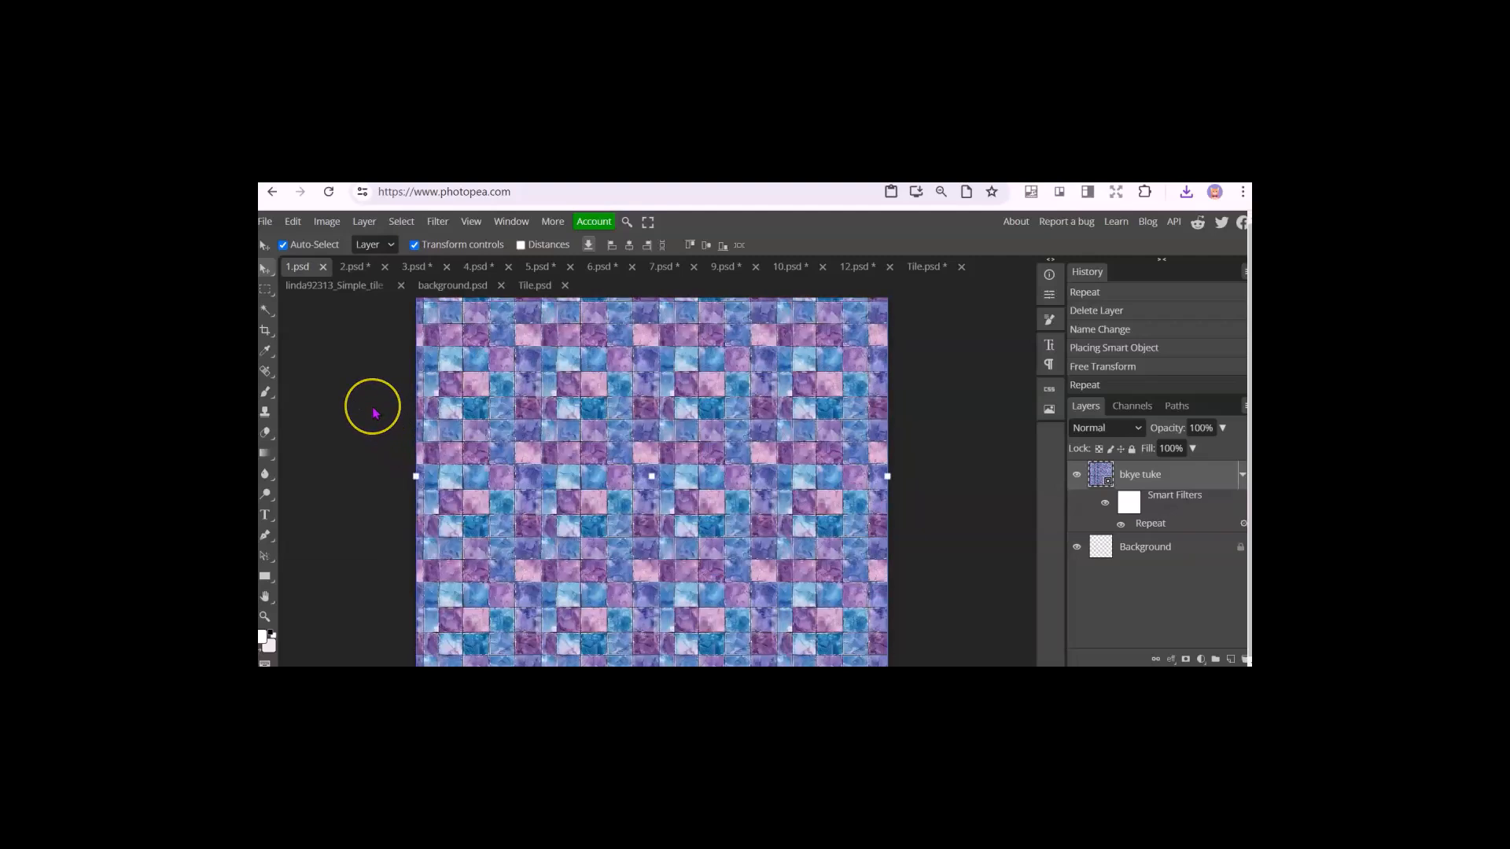
pyautogui.scroll(-2, 374, 413)
pyautogui.scroll(2, 374, 413)
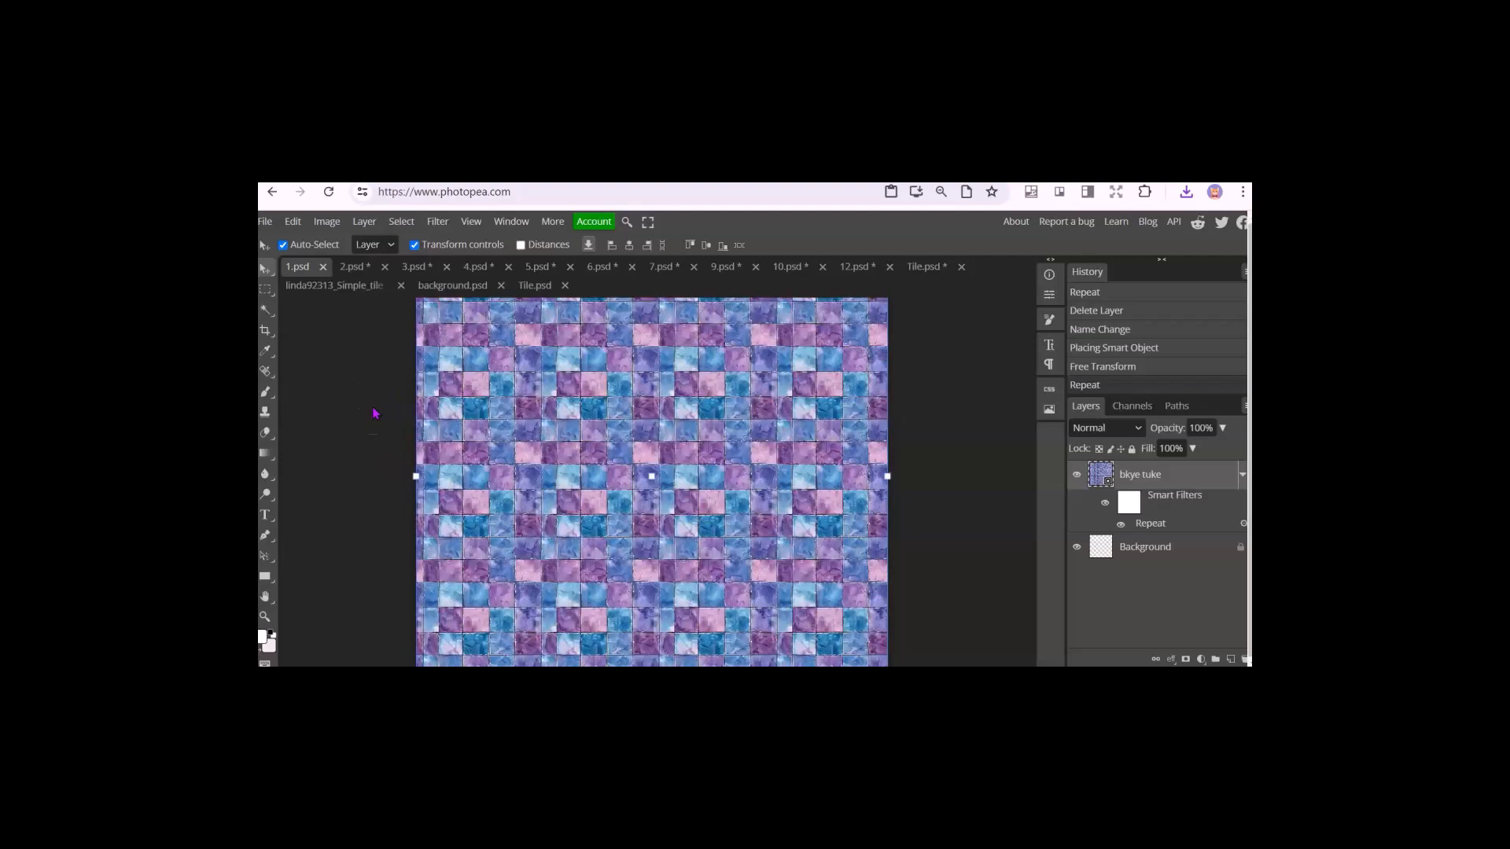